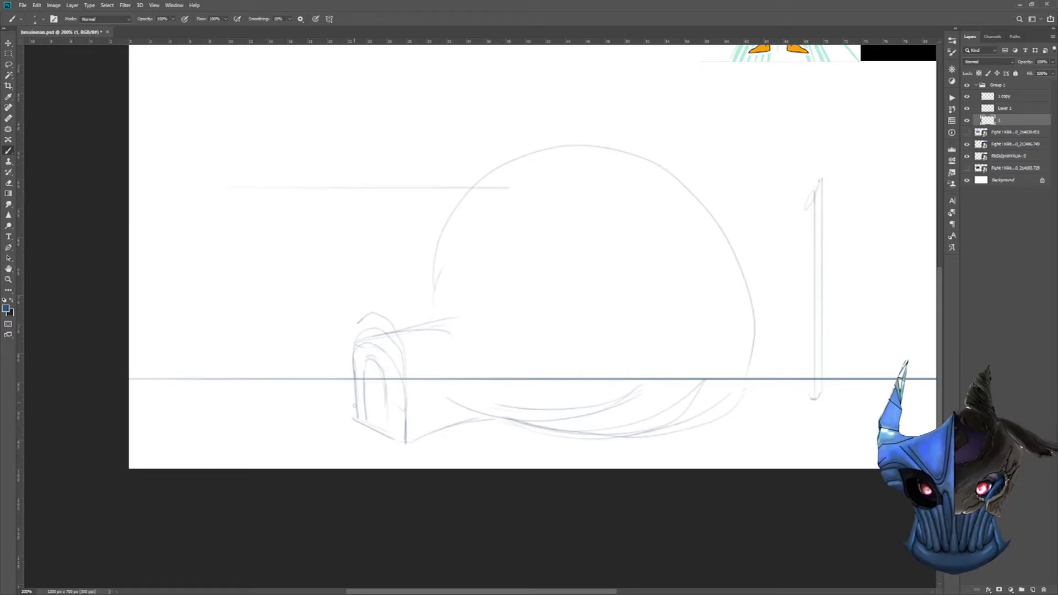
Sketch an arched window on the dome, with a black silhouette against a yellow fill inside it
{"action": "key", "text": "ctrl+plus"}
{"action": "left_click_drag", "start_coordinate": [463, 395], "coordinate": [470, 319]}
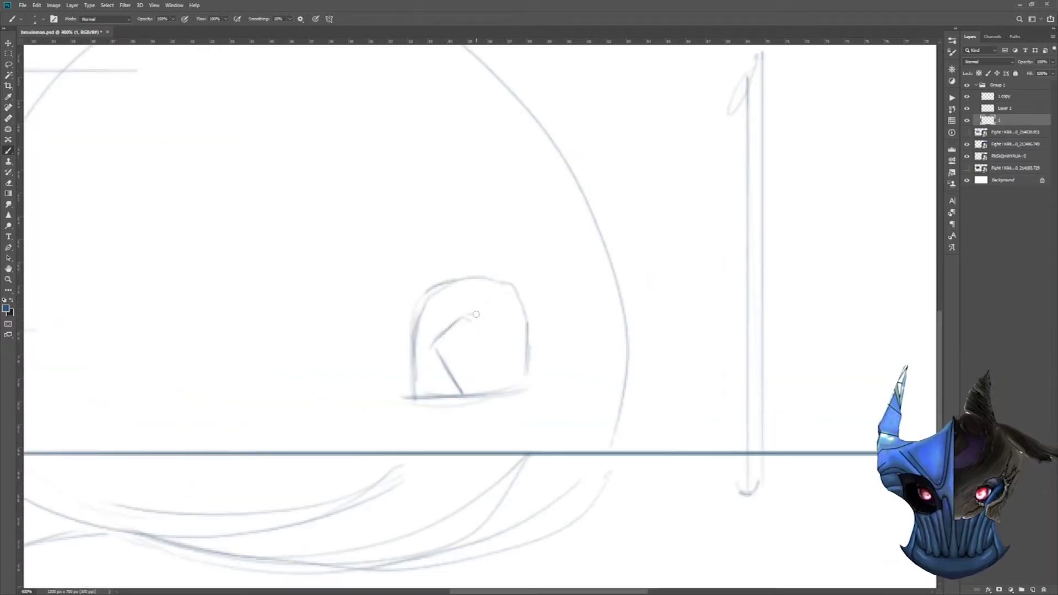
{"action": "mouse_move", "coordinate": [430, 360]}
{"action": "left_mouse_down"}
{"action": "mouse_move", "coordinate": [428, 323]}
{"action": "mouse_move", "coordinate": [508, 295]}
{"action": "mouse_move", "coordinate": [463, 313]}
{"action": "mouse_move", "coordinate": [467, 353]}
{"action": "mouse_move", "coordinate": [478, 318]}
{"action": "left_mouse_up"}
{"action": "key", "text": "x"}
{"action": "left_click_drag", "start_coordinate": [516, 372], "coordinate": [449, 331]}
Group the reference image layers and move the group toward the canvas's left side
{"action": "key", "text": "ctrl+minus"}
{"action": "key", "text": "ctrl+minus"}
{"action": "left_click", "coordinate": [998, 149], "text": "shift"}
{"action": "key", "text": "ctrl+g"}
{"action": "key", "text": "v"}
{"action": "left_click_drag", "start_coordinate": [606, 127], "coordinate": [88, 126]}
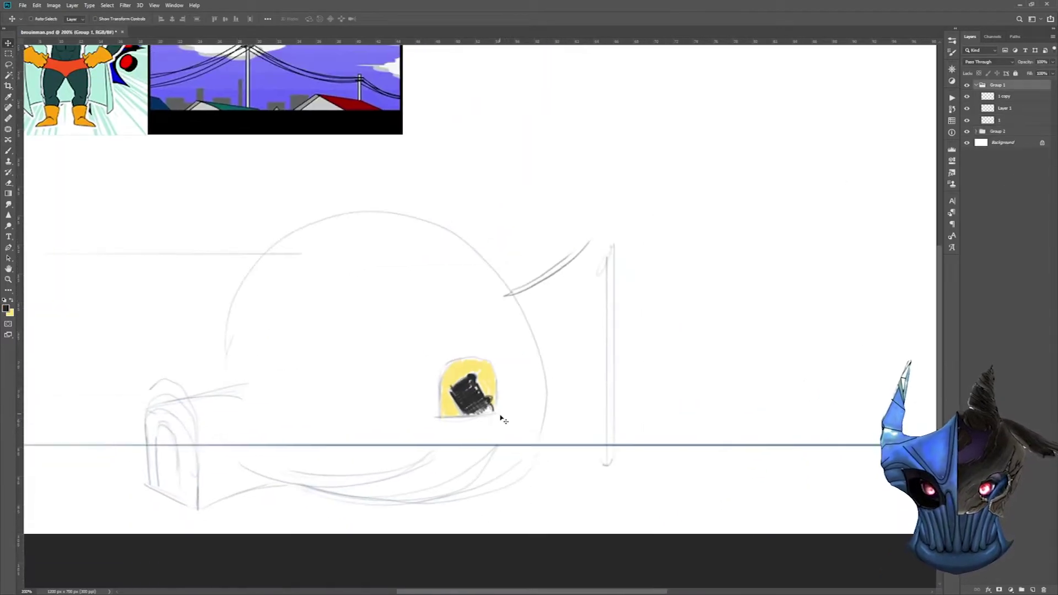
{"action": "key", "text": "ctrl+minus"}
{"action": "key", "text": "ctrl+minus"}
{"action": "mouse_move", "coordinate": [357, 365]}
{"action": "left_mouse_down"}
{"action": "mouse_move", "coordinate": [378, 384]}
{"action": "mouse_move", "coordinate": [368, 376]}
{"action": "left_mouse_up"}
On layer 1, sketch the utility pole's crossbar and hanging wires, and adjust the drawing with Free Transform
{"action": "left_click", "coordinate": [987, 120]}
{"action": "key", "text": "b"}
{"action": "key", "text": "ctrl+plus"}
{"action": "key", "text": "ctrl+plus"}
{"action": "left_click_drag", "start_coordinate": [607, 165], "coordinate": [488, 236]}
{"action": "mouse_move", "coordinate": [396, 241]}
{"action": "left_mouse_down"}
{"action": "mouse_move", "coordinate": [605, 240]}
{"action": "mouse_move", "coordinate": [375, 466]}
{"action": "left_mouse_up"}
{"action": "mouse_move", "coordinate": [531, 241]}
{"action": "left_mouse_down"}
{"action": "mouse_move", "coordinate": [384, 479]}
{"action": "mouse_move", "coordinate": [733, 286]}
{"action": "left_mouse_up"}
{"action": "key", "text": "ctrl+minus"}
{"action": "key", "text": "ctrl+minus"}
{"action": "key", "text": "ctrl+t"}
{"action": "left_click_drag", "start_coordinate": [596, 313], "coordinate": [437, 419]}
{"action": "key", "text": "Return"}
Roughly sketch the torso and arms of a muscular hero standing on top of the pole
{"action": "key", "text": "ctrl+plus"}
{"action": "key", "text": "ctrl+plus"}
{"action": "left_click_drag", "start_coordinate": [236, 324], "coordinate": [448, 352]}
{"action": "key", "text": "ctrl+plus"}
{"action": "left_click_drag", "start_coordinate": [684, 138], "coordinate": [669, 292]}
{"action": "left_click_drag", "start_coordinate": [626, 138], "coordinate": [640, 301]}
{"action": "left_click_drag", "start_coordinate": [668, 134], "coordinate": [621, 210]}
{"action": "left_click_drag", "start_coordinate": [593, 364], "coordinate": [629, 383]}
{"action": "left_click_drag", "start_coordinate": [608, 220], "coordinate": [561, 369]}
{"action": "left_click_drag", "start_coordinate": [524, 198], "coordinate": [554, 361]}
Sketch the hero's waist, hands on hips, legs and feet on the crossbar
{"action": "left_click_drag", "start_coordinate": [523, 365], "coordinate": [598, 368]}
{"action": "left_click_drag", "start_coordinate": [530, 384], "coordinate": [604, 365]}
{"action": "mouse_move", "coordinate": [607, 330]}
{"action": "left_mouse_down"}
{"action": "mouse_move", "coordinate": [601, 358]}
{"action": "mouse_move", "coordinate": [541, 403]}
{"action": "left_mouse_up"}
{"action": "left_click_drag", "start_coordinate": [538, 302], "coordinate": [521, 347]}
{"action": "left_click_drag", "start_coordinate": [565, 281], "coordinate": [587, 313]}
{"action": "mouse_move", "coordinate": [568, 291]}
{"action": "left_mouse_down"}
{"action": "mouse_move", "coordinate": [490, 339]}
{"action": "mouse_move", "coordinate": [534, 314]}
{"action": "left_mouse_up"}
{"action": "mouse_move", "coordinate": [543, 386]}
{"action": "left_mouse_down"}
{"action": "mouse_move", "coordinate": [503, 433]}
{"action": "mouse_move", "coordinate": [491, 424]}
{"action": "left_mouse_up"}
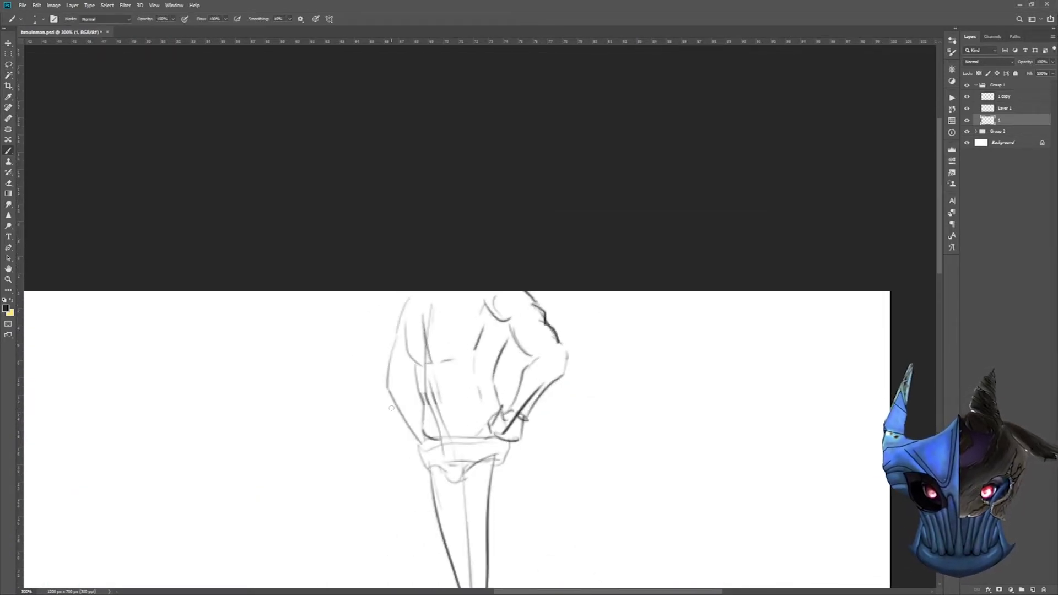
{"action": "left_click_drag", "start_coordinate": [401, 377], "coordinate": [409, 261]}
{"action": "left_click_drag", "start_coordinate": [503, 351], "coordinate": [501, 495]}
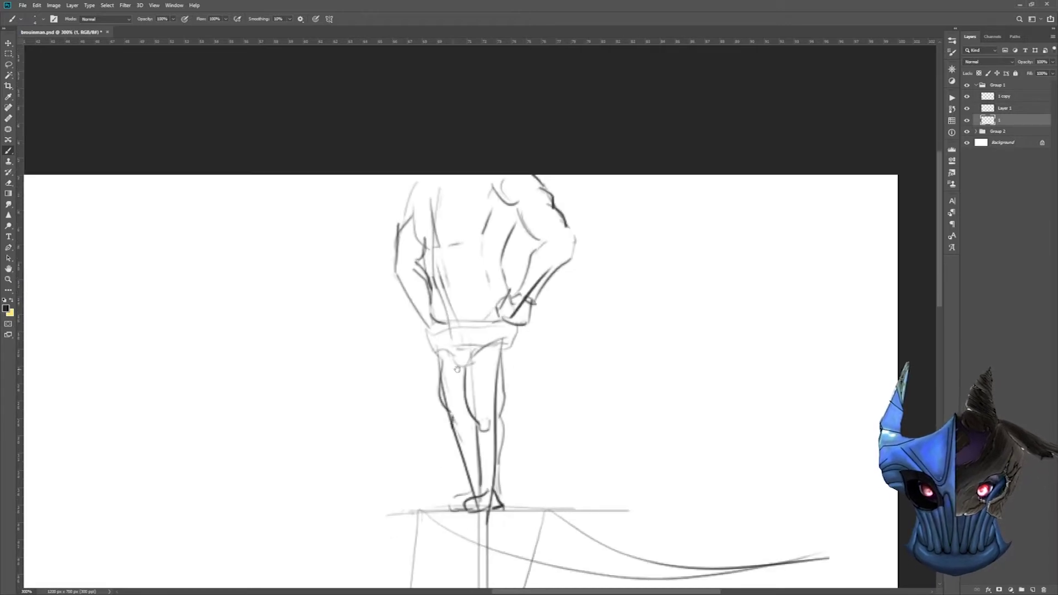
Move the sketch down on the canvas and draw the hero's shoulders, collar and chest lines
{"action": "scroll", "coordinate": [457, 369], "scroll_direction": "down", "scroll_amount": 5}
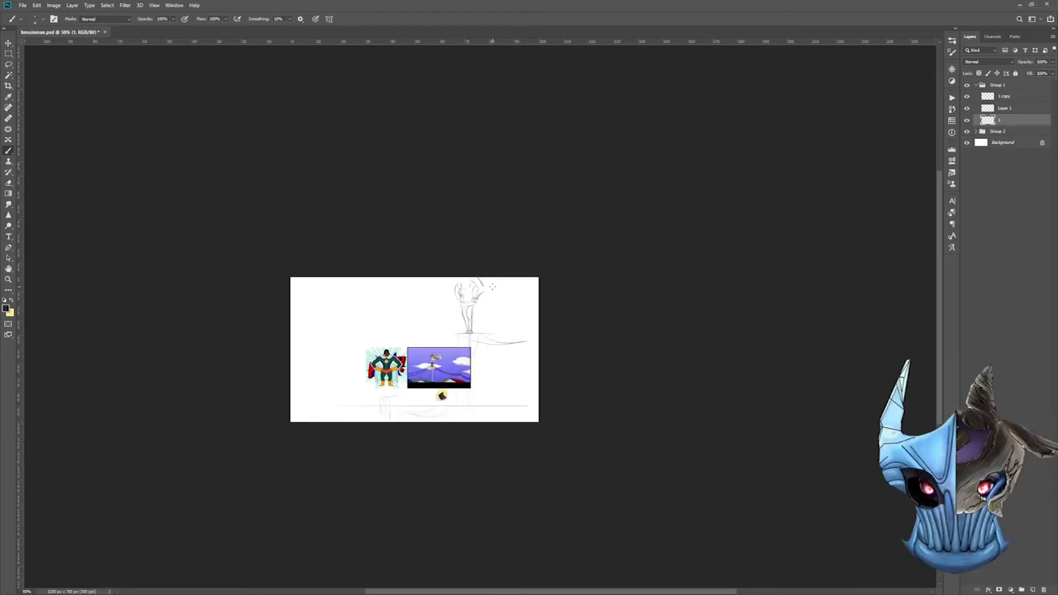
{"action": "key", "text": "v"}
{"action": "left_click_drag", "start_coordinate": [479, 308], "coordinate": [477, 342]}
{"action": "key", "text": "b"}
{"action": "scroll", "coordinate": [357, 356], "scroll_direction": "up", "scroll_amount": 4}
{"action": "left_click_drag", "start_coordinate": [765, 200], "coordinate": [765, 243]}
{"action": "left_click_drag", "start_coordinate": [551, 276], "coordinate": [474, 319]}
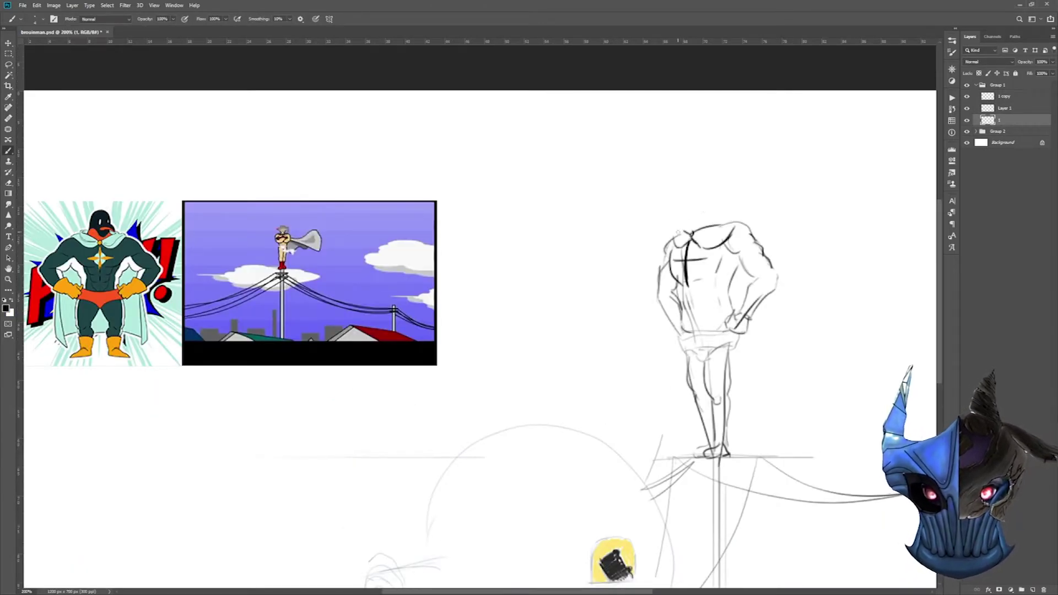
Draw the hero's cape billowing behind, add a beaked head, and rework the legs and boots
{"action": "left_click_drag", "start_coordinate": [690, 224], "coordinate": [623, 250]}
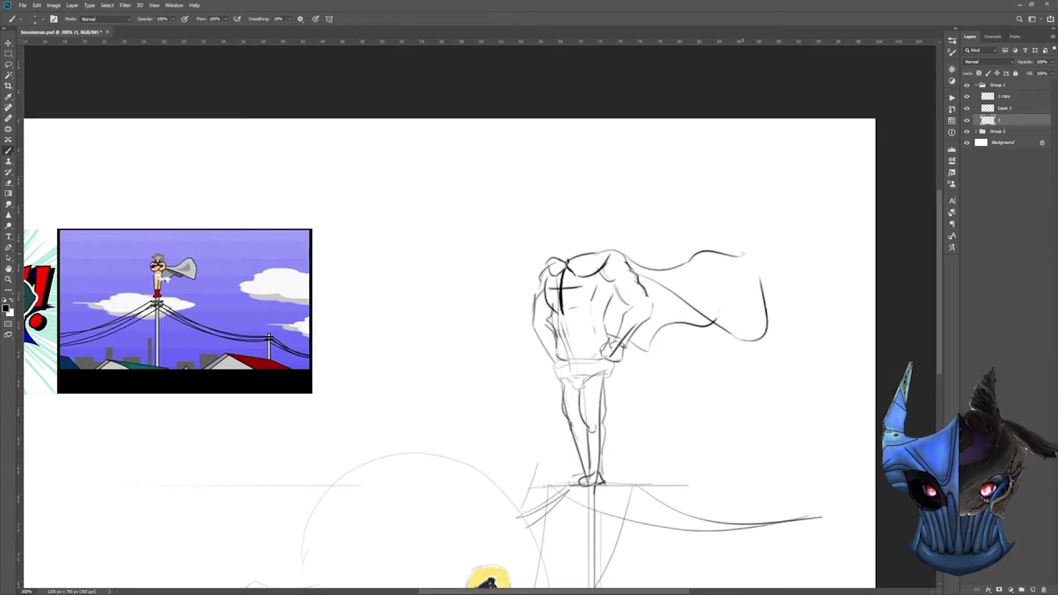
{"action": "left_click_drag", "start_coordinate": [743, 341], "coordinate": [741, 254]}
{"action": "left_click_drag", "start_coordinate": [592, 202], "coordinate": [757, 202]}
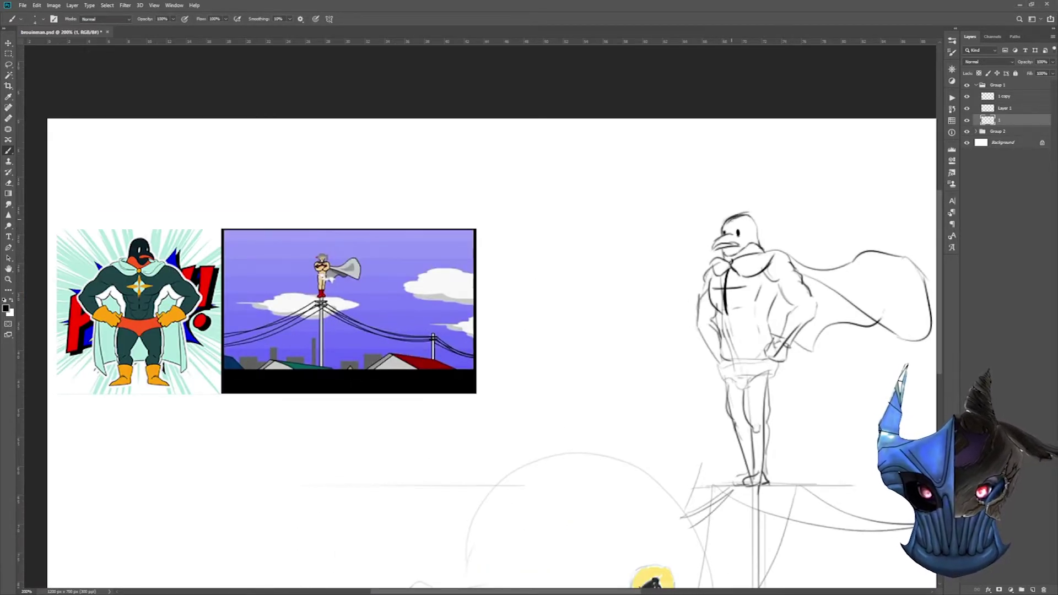
{"action": "mouse_move", "coordinate": [716, 386]}
{"action": "left_mouse_down"}
{"action": "mouse_move", "coordinate": [714, 317]}
{"action": "mouse_move", "coordinate": [756, 413]}
{"action": "left_mouse_up"}
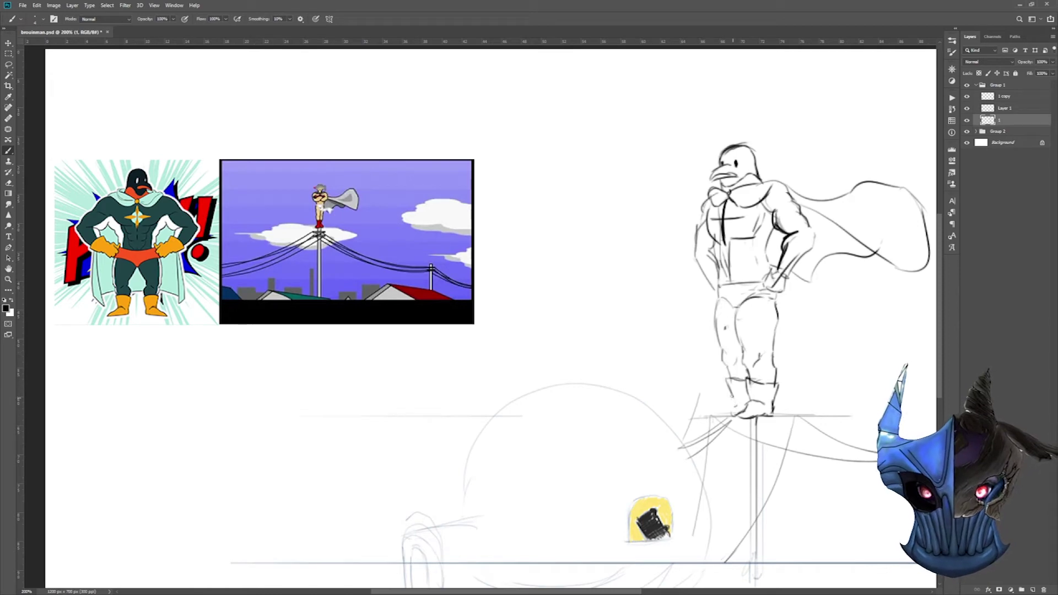
Firm up the hero and pole lines, erase the dome's faint left edge and redraw the igloo outline
{"action": "key", "text": "ctrl+plus"}
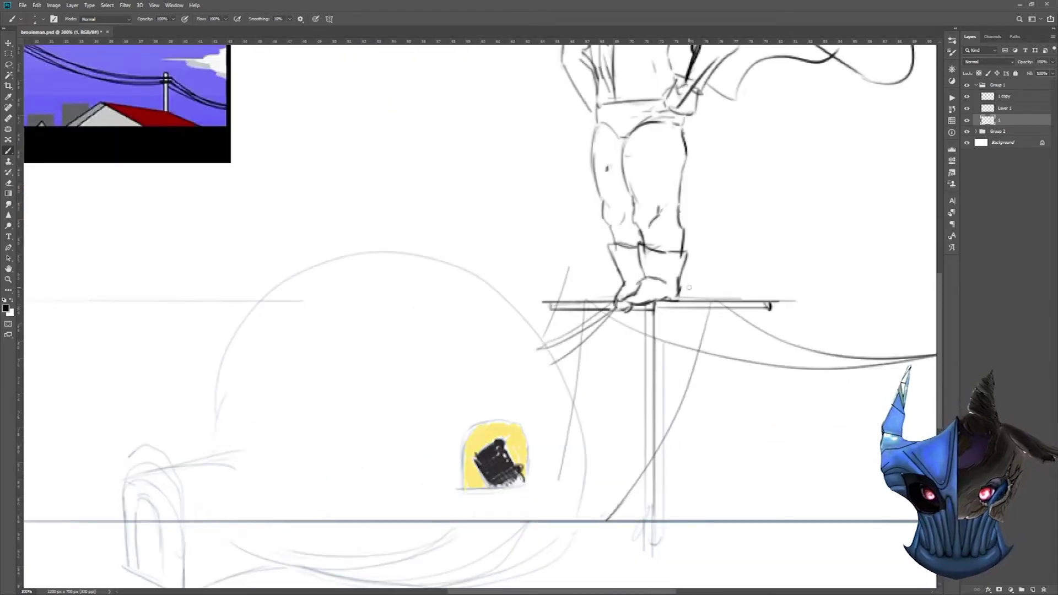
{"action": "left_click_drag", "start_coordinate": [689, 288], "coordinate": [745, 177]}
{"action": "mouse_move", "coordinate": [552, 275]}
{"action": "left_mouse_down"}
{"action": "mouse_move", "coordinate": [788, 240]}
{"action": "mouse_move", "coordinate": [654, 248]}
{"action": "left_mouse_up"}
{"action": "key", "text": "e"}
{"action": "mouse_move", "coordinate": [237, 364]}
{"action": "left_mouse_down"}
{"action": "mouse_move", "coordinate": [782, 366]}
{"action": "mouse_move", "coordinate": [209, 482]}
{"action": "left_mouse_up"}
{"action": "key", "text": "b"}
{"action": "left_click_drag", "start_coordinate": [411, 297], "coordinate": [698, 248]}
Sketch the igloo's base curves and the outline of its arched entrance tunnel
{"action": "left_click_drag", "start_coordinate": [369, 408], "coordinate": [750, 507]}
{"action": "left_click_drag", "start_coordinate": [452, 425], "coordinate": [436, 520]}
{"action": "left_click_drag", "start_coordinate": [287, 441], "coordinate": [449, 521]}
{"action": "mouse_move", "coordinate": [281, 443]}
{"action": "left_mouse_down"}
{"action": "mouse_move", "coordinate": [278, 537]}
{"action": "mouse_move", "coordinate": [338, 568]}
{"action": "left_mouse_up"}
{"action": "key", "text": "ctrl+plus"}
{"action": "left_click_drag", "start_coordinate": [331, 441], "coordinate": [586, 286]}
Draw the entrance door with a cross-shaped divider and define the tunnel roof
{"action": "left_click_drag", "start_coordinate": [488, 311], "coordinate": [538, 463]}
{"action": "key", "text": "ctrl+z"}
{"action": "left_click_drag", "start_coordinate": [466, 345], "coordinate": [465, 425]}
{"action": "left_click_drag", "start_coordinate": [537, 339], "coordinate": [543, 466]}
{"action": "left_click_drag", "start_coordinate": [463, 380], "coordinate": [549, 375]}
{"action": "mouse_move", "coordinate": [480, 442]}
{"action": "left_mouse_down"}
{"action": "mouse_move", "coordinate": [485, 345]}
{"action": "mouse_move", "coordinate": [524, 452]}
{"action": "left_mouse_up"}
{"action": "left_click_drag", "start_coordinate": [499, 361], "coordinate": [499, 418]}
{"action": "mouse_move", "coordinate": [485, 398]}
{"action": "left_mouse_down"}
{"action": "mouse_move", "coordinate": [519, 405]}
{"action": "mouse_move", "coordinate": [232, 540]}
{"action": "left_mouse_up"}
{"action": "left_click_drag", "start_coordinate": [475, 331], "coordinate": [523, 333]}
{"action": "mouse_move", "coordinate": [524, 334]}
{"action": "left_mouse_down"}
{"action": "mouse_move", "coordinate": [537, 223]}
{"action": "mouse_move", "coordinate": [279, 352]}
{"action": "left_mouse_up"}
Strengthen the igloo's outline and draw a straight horizon line from the canvas's left edge to the dome
{"action": "key", "text": "ctrl+minus"}
{"action": "left_click_drag", "start_coordinate": [496, 165], "coordinate": [262, 461]}
{"action": "key", "text": "ctrl+minus"}
{"action": "key", "text": "ctrl+minus"}
{"action": "left_click_drag", "start_coordinate": [301, 330], "coordinate": [518, 329]}
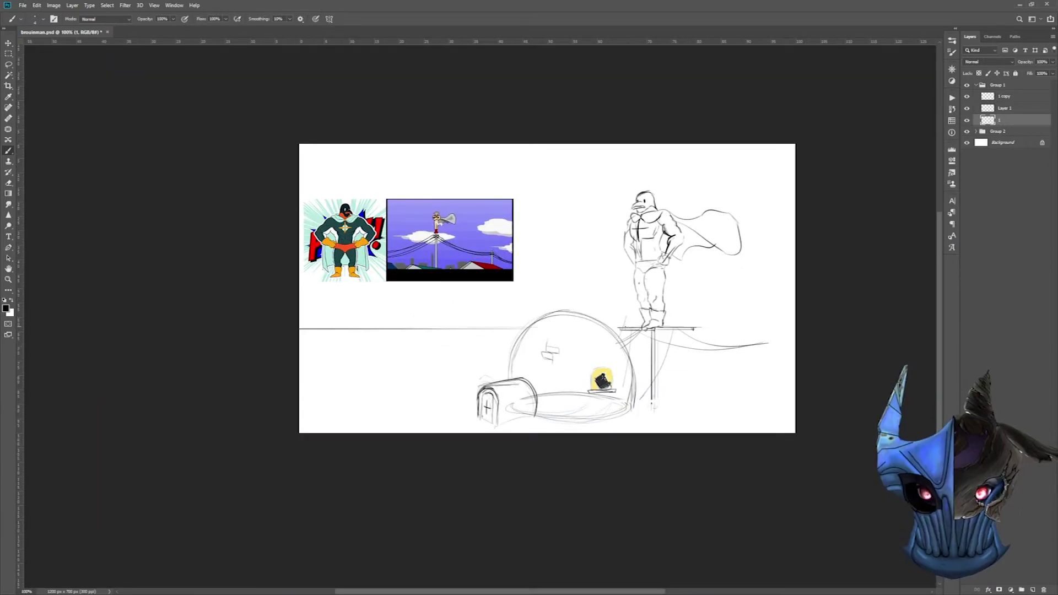
Move the reference images to the canvas's lower-right corner and sketch a long cloud in the sky on Layer 1
{"action": "key", "text": "v"}
{"action": "left_click_drag", "start_coordinate": [680, 324], "coordinate": [966, 462]}
{"action": "left_click", "coordinate": [1018, 108]}
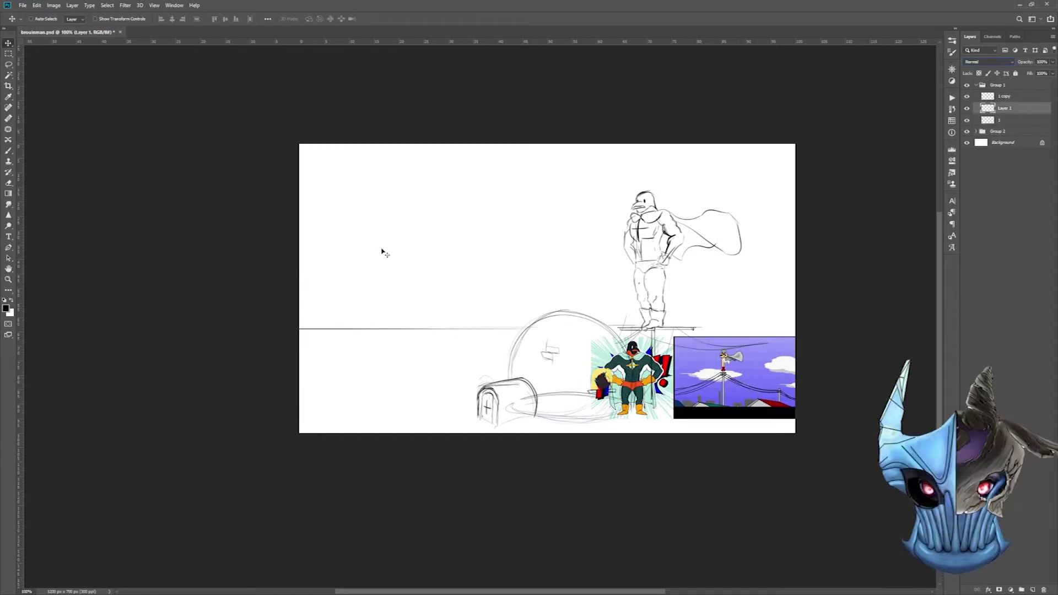
{"action": "left_click", "coordinate": [8, 151]}
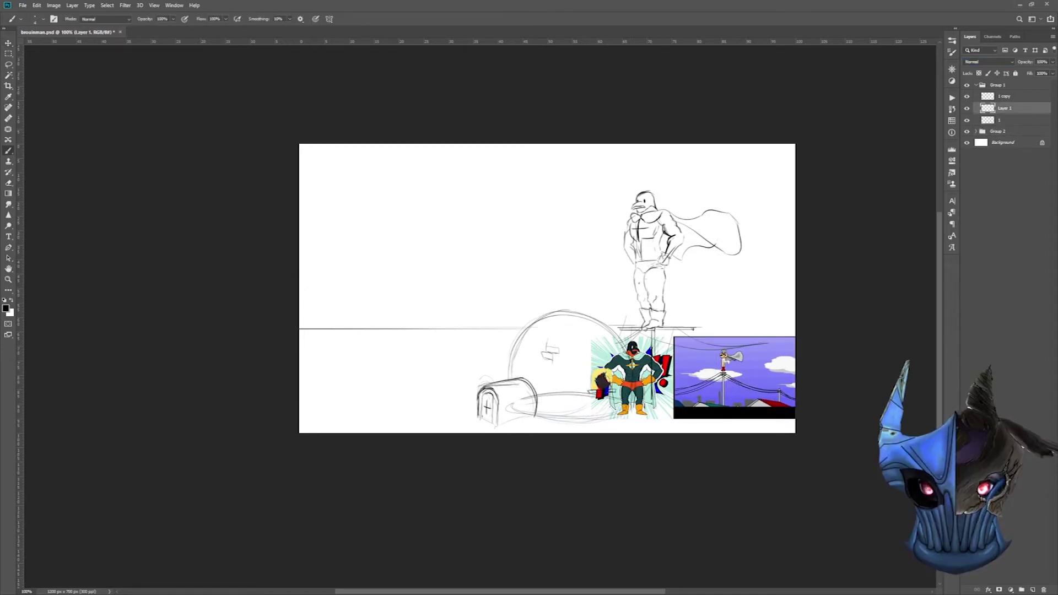
{"action": "mouse_move", "coordinate": [487, 251]}
{"action": "left_mouse_down"}
{"action": "mouse_move", "coordinate": [554, 261]}
{"action": "mouse_move", "coordinate": [380, 319]}
{"action": "mouse_move", "coordinate": [453, 200]}
{"action": "mouse_move", "coordinate": [373, 233]}
{"action": "left_mouse_up"}
{"action": "scroll", "coordinate": [312, 371], "scroll_direction": "up", "scroll_amount": 3}
{"action": "left_click_drag", "start_coordinate": [563, 274], "coordinate": [661, 276]}
On the 1 copy layer, sketch a small character's rounded body in the snow field left of the igloo
{"action": "key", "text": "alt+bracketright"}
{"action": "left_click_drag", "start_coordinate": [463, 320], "coordinate": [456, 377]}
{"action": "left_click_drag", "start_coordinate": [518, 325], "coordinate": [528, 341]}
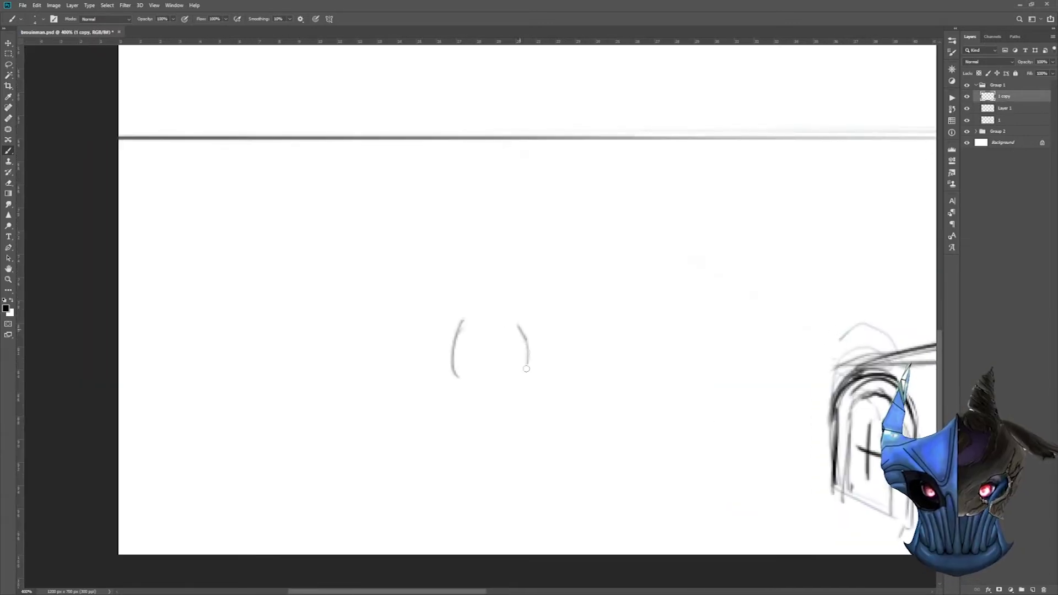
{"action": "scroll", "coordinate": [498, 374], "scroll_direction": "up", "scroll_amount": 1}
{"action": "left_click_drag", "start_coordinate": [449, 375], "coordinate": [540, 371]}
Add the small character's head, flippers, scarf and floppy bobble hat
{"action": "left_click_drag", "start_coordinate": [460, 310], "coordinate": [518, 303]}
{"action": "left_click_drag", "start_coordinate": [510, 309], "coordinate": [538, 361]}
{"action": "left_click_drag", "start_coordinate": [443, 309], "coordinate": [430, 353]}
{"action": "left_click_drag", "start_coordinate": [449, 301], "coordinate": [521, 301]}
{"action": "left_click_drag", "start_coordinate": [452, 298], "coordinate": [532, 269]}
{"action": "mouse_move", "coordinate": [455, 254]}
{"action": "left_mouse_down"}
{"action": "mouse_move", "coordinate": [559, 258]}
{"action": "mouse_move", "coordinate": [562, 267]}
{"action": "left_mouse_up"}
{"action": "left_click_drag", "start_coordinate": [438, 264], "coordinate": [534, 271]}
{"action": "left_click_drag", "start_coordinate": [441, 303], "coordinate": [526, 317]}
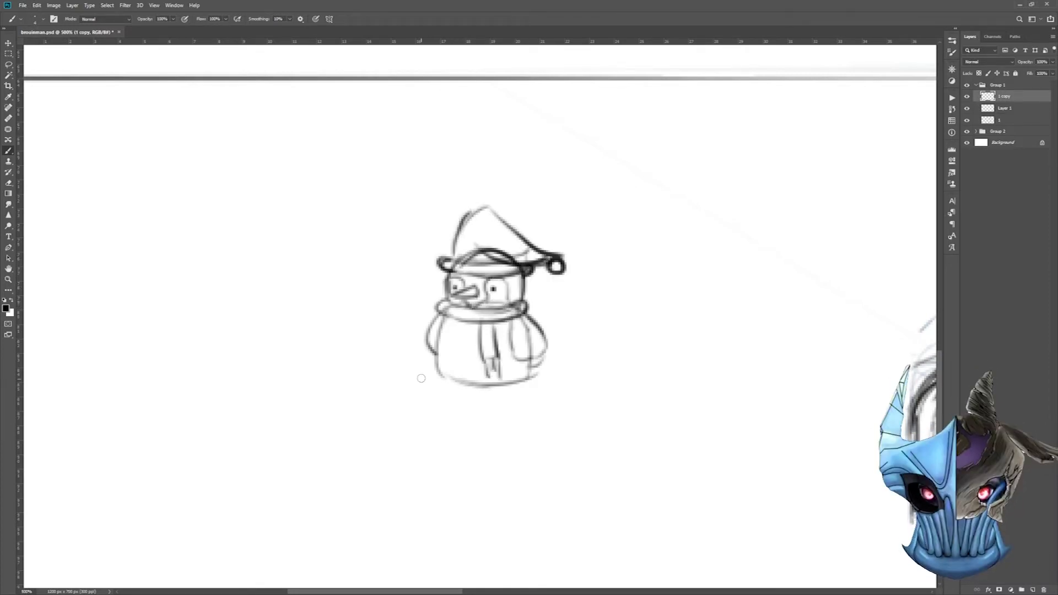
Duplicate the small hatted character to form a group of three in the snow field
{"action": "key", "text": "ctrl+1"}
{"action": "key", "text": "v"}
{"action": "left_click_drag", "start_coordinate": [452, 306], "coordinate": [270, 400]}
{"action": "key", "text": "alt+bracketleft"}
Hide the first scene's sketch group, show and place the reference images, and add a blank layer for the second scene
{"action": "left_click", "coordinate": [967, 155]}
{"action": "left_click", "coordinate": [977, 85]}
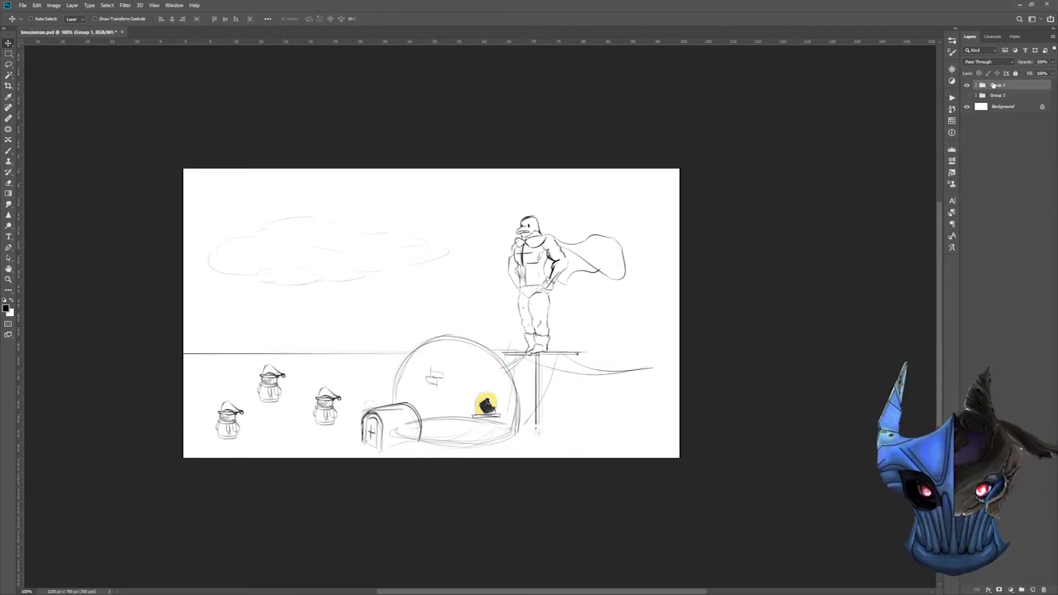
{"action": "left_click", "coordinate": [967, 85]}
{"action": "left_click", "coordinate": [967, 96]}
{"action": "left_click_drag", "start_coordinate": [601, 303], "coordinate": [635, 386]}
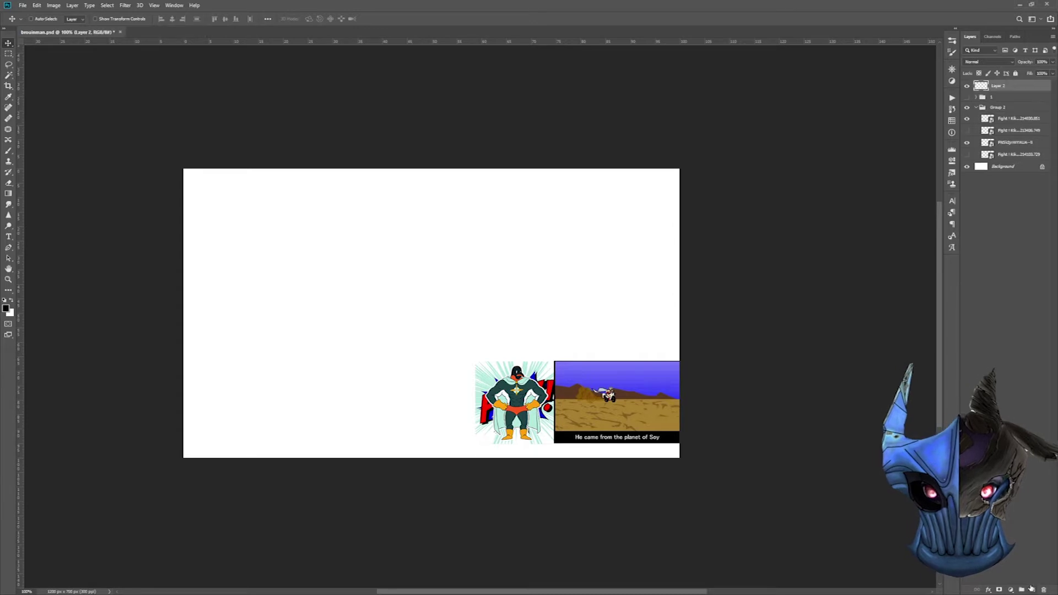
{"action": "key", "text": "b"}
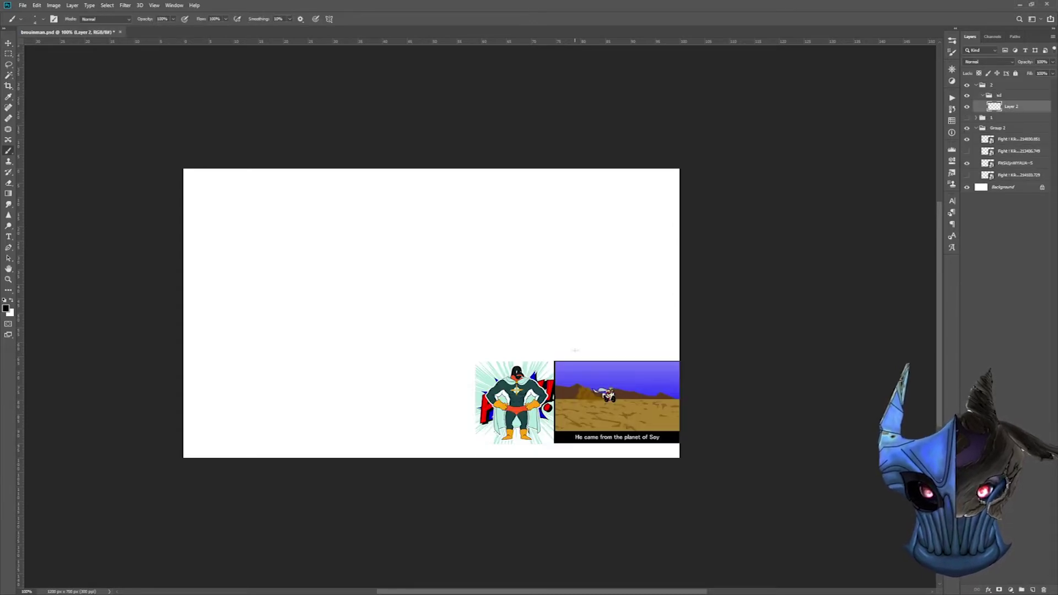
Duplicate the superhero reference image, then enlarge it and rotate it so the hero lies horizontally
{"action": "left_click", "coordinate": [1014, 164]}
{"action": "key", "text": "ctrl+t"}
{"action": "key", "text": "Return"}
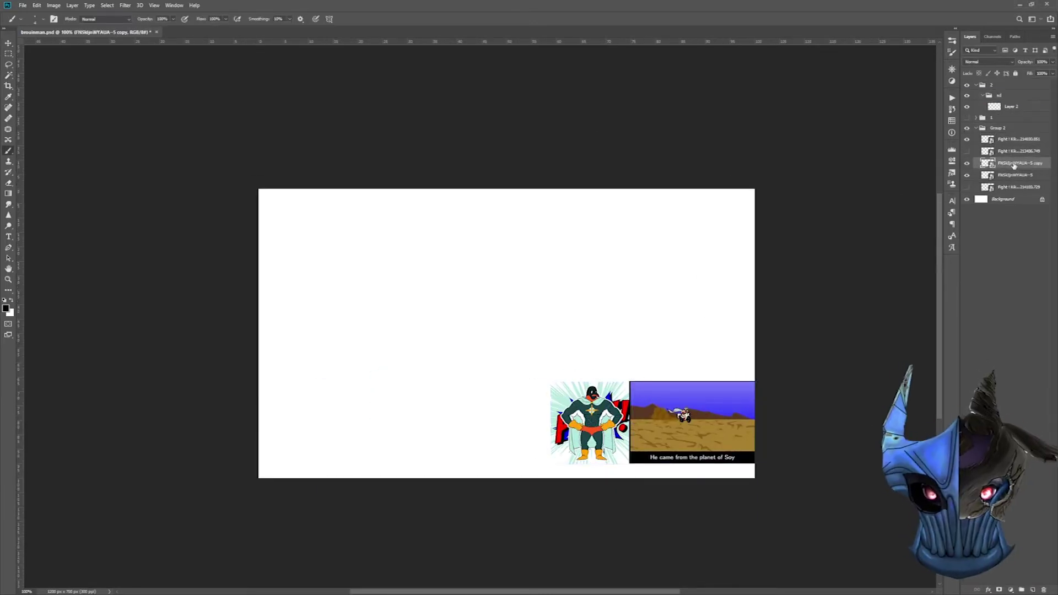
{"action": "key", "text": "ctrl+j"}
{"action": "key", "text": "ctrl+t"}
{"action": "key", "text": "Return"}
Lasso the fist onto its own layer and reposition it, then group it with the enlarged reference and lower the opacity
{"action": "key", "text": "l"}
{"action": "mouse_move", "coordinate": [510, 317]}
{"action": "left_mouse_down"}
{"action": "mouse_move", "coordinate": [598, 500]}
{"action": "mouse_move", "coordinate": [589, 438]}
{"action": "left_mouse_up"}
{"action": "key", "text": "ctrl+j"}
{"action": "key", "text": "ctrl+t"}
{"action": "key", "text": "Return"}
{"action": "key", "text": "ctrl+g"}
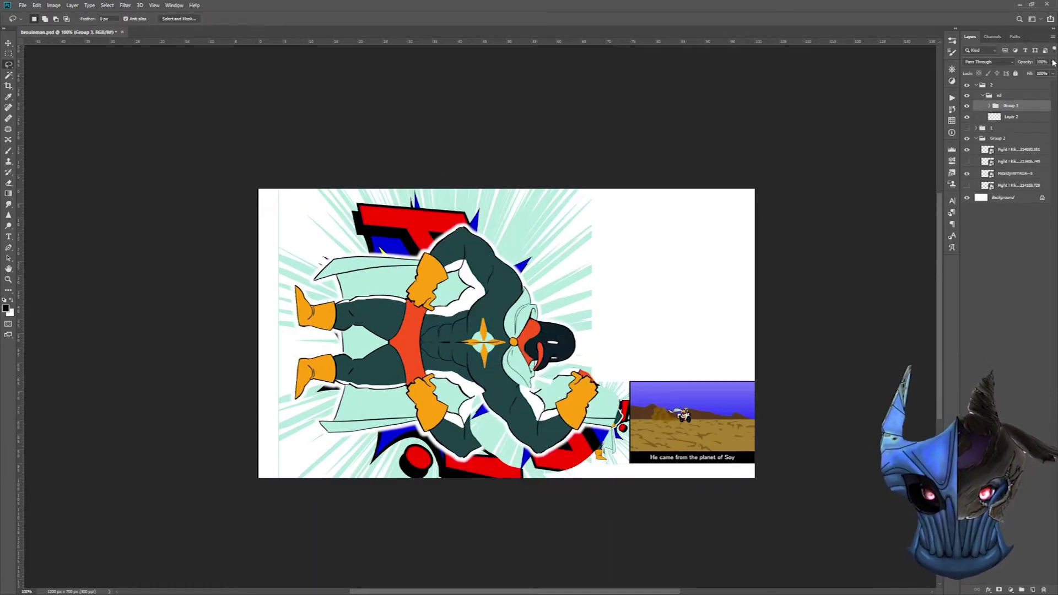
{"action": "key", "text": "4"}
{"action": "key", "text": "b"}
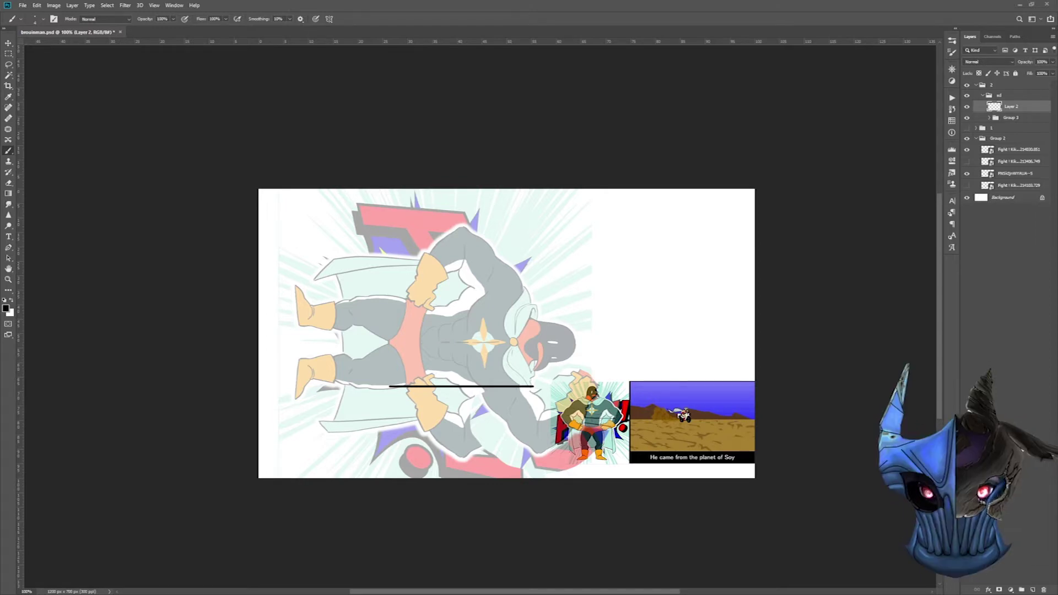
Paste the sledding photo as a reference and place it beneath the Layer 2 drawing
{"action": "key", "text": "ctrl+v"}
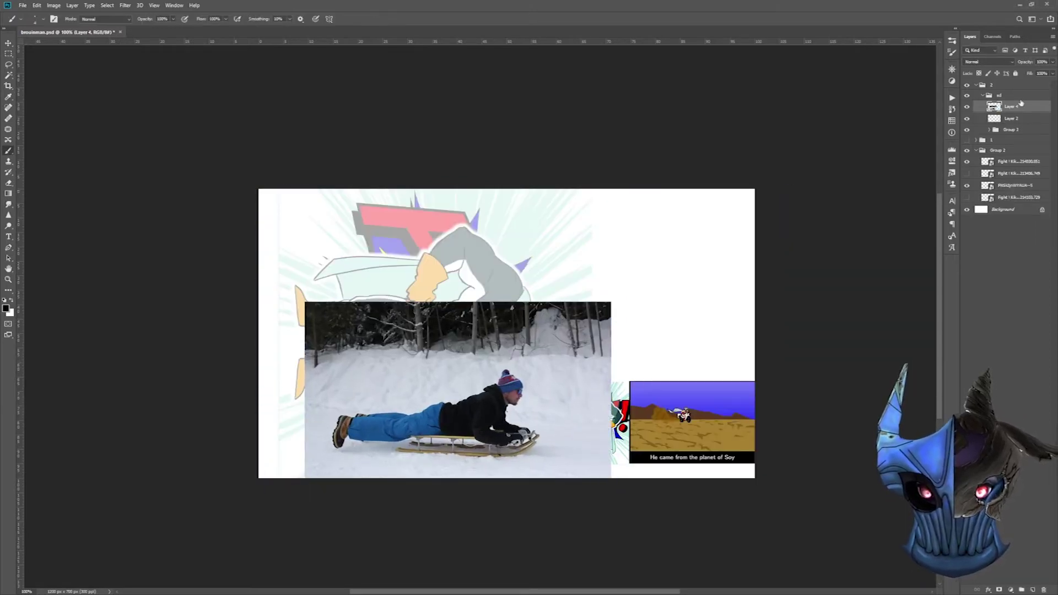
{"action": "left_click_drag", "start_coordinate": [1038, 107], "coordinate": [1019, 124]}
{"action": "left_click", "coordinate": [989, 130]}
{"action": "scroll", "coordinate": [532, 391], "scroll_direction": "up", "scroll_amount": 2}
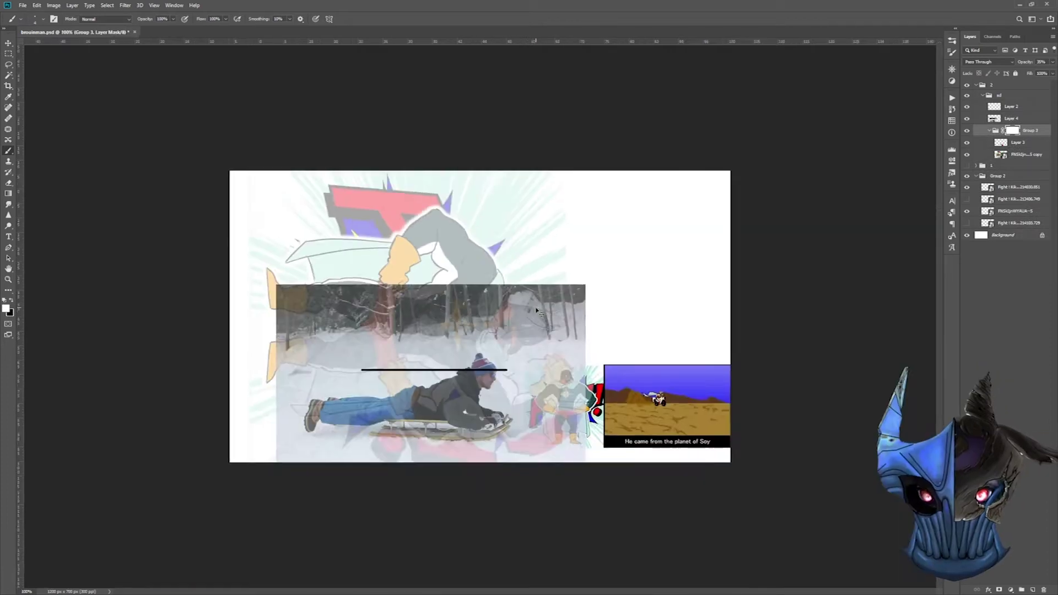
Mask out the upper part of the sledding photo with an enlarged brush
{"action": "key", "text": "bracketright"}
{"action": "key", "text": "bracketright"}
{"action": "key", "text": "bracketright"}
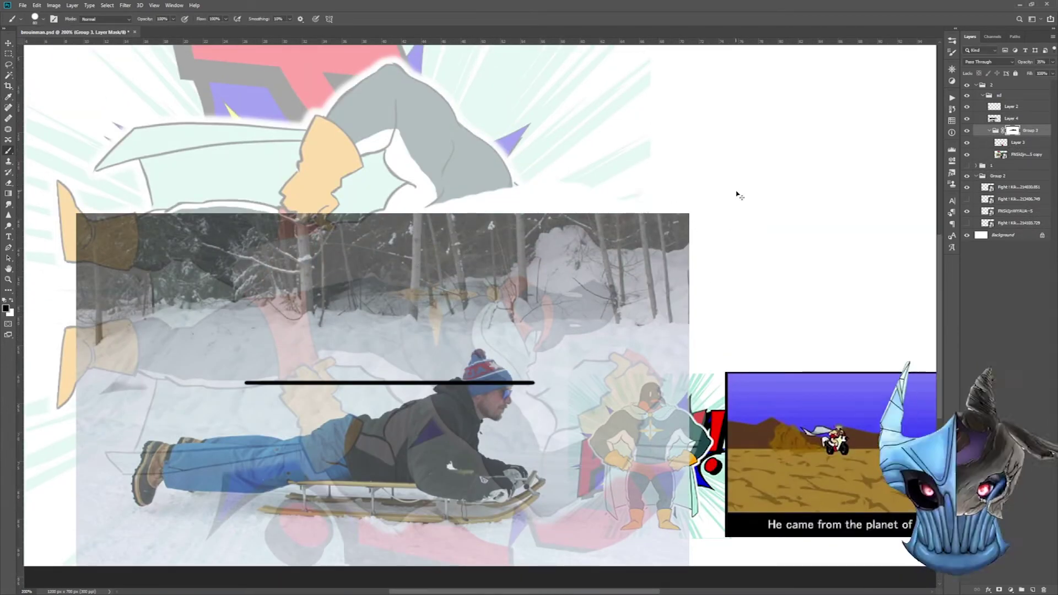
{"action": "mouse_move", "coordinate": [353, 237]}
{"action": "left_mouse_down"}
{"action": "mouse_move", "coordinate": [634, 259]}
{"action": "mouse_move", "coordinate": [138, 353]}
{"action": "mouse_move", "coordinate": [662, 419]}
{"action": "mouse_move", "coordinate": [516, 297]}
{"action": "left_mouse_up"}
Draw the long straight rails of the sled over the photo reference
{"action": "scroll", "coordinate": [331, 496], "scroll_direction": "up", "scroll_amount": 2}
{"action": "mouse_move", "coordinate": [204, 188]}
{"action": "left_mouse_down"}
{"action": "mouse_move", "coordinate": [173, 196]}
{"action": "mouse_move", "coordinate": [748, 198]}
{"action": "left_mouse_up"}
{"action": "key", "text": "e"}
{"action": "key", "text": "b"}
{"action": "left_click_drag", "start_coordinate": [226, 194], "coordinate": [725, 194]}
{"action": "left_click_drag", "start_coordinate": [225, 193], "coordinate": [731, 193]}
Add three pairs of vertical struts to the sled, plus the lower runner and its upturned front
{"action": "left_click_drag", "start_coordinate": [279, 197], "coordinate": [279, 208]}
{"action": "left_click_drag", "start_coordinate": [285, 197], "coordinate": [286, 208]}
{"action": "left_click_drag", "start_coordinate": [461, 197], "coordinate": [462, 216]}
{"action": "left_click_drag", "start_coordinate": [470, 197], "coordinate": [469, 217]}
{"action": "left_click_drag", "start_coordinate": [628, 197], "coordinate": [629, 215]}
{"action": "left_click_drag", "start_coordinate": [637, 198], "coordinate": [637, 214]}
{"action": "mouse_move", "coordinate": [225, 217]}
{"action": "left_mouse_down"}
{"action": "mouse_move", "coordinate": [725, 216]}
{"action": "mouse_move", "coordinate": [182, 213]}
{"action": "mouse_move", "coordinate": [699, 228]}
{"action": "mouse_move", "coordinate": [790, 196]}
{"action": "left_mouse_up"}
{"action": "mouse_move", "coordinate": [710, 227]}
{"action": "left_mouse_down"}
{"action": "mouse_move", "coordinate": [793, 198]}
{"action": "mouse_move", "coordinate": [767, 169]}
{"action": "left_mouse_up"}
{"action": "mouse_move", "coordinate": [763, 170]}
{"action": "left_mouse_down"}
{"action": "mouse_move", "coordinate": [731, 181]}
{"action": "mouse_move", "coordinate": [767, 179]}
{"action": "left_mouse_up"}
Group the sled drawing and create a new layer inside a separate group named "bro" for the character
{"action": "scroll", "coordinate": [480, 304], "scroll_direction": "up", "scroll_amount": 5}
{"action": "key", "text": "ctrl+g"}
{"action": "key", "text": "ctrl+shift+alt+n"}
{"action": "key", "text": "ctrl+g"}
{"action": "double_click", "coordinate": [1008, 105]}
{"action": "type", "text": "brl"}
{"action": "left_click", "coordinate": [1014, 117]}
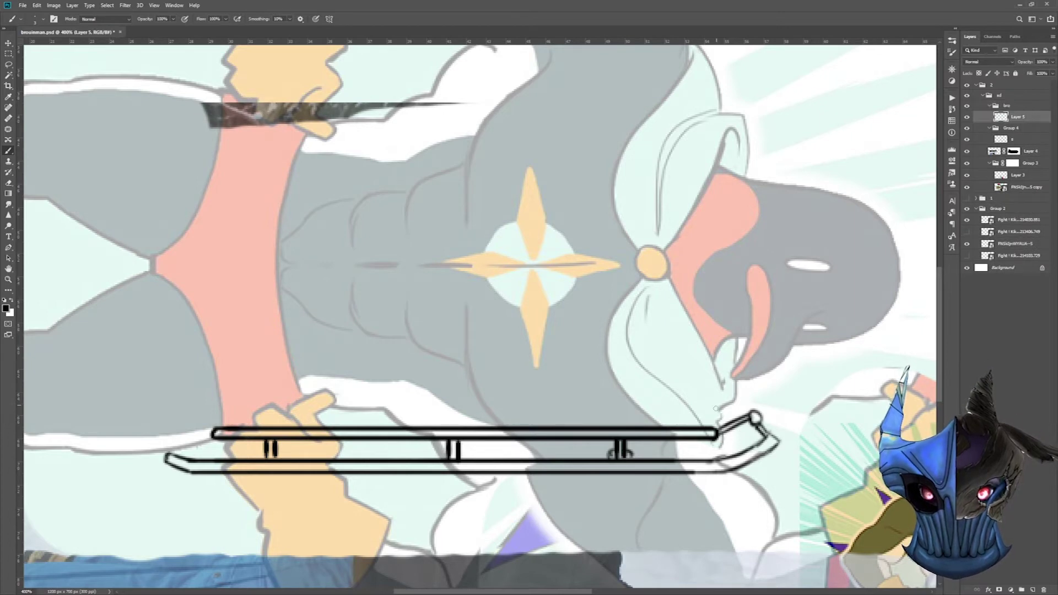
Rough in the superhero's side-view torso curves, neck lines, round head and slanted eye above the sled
{"action": "scroll", "coordinate": [551, 275], "scroll_direction": "up", "scroll_amount": 1}
{"action": "mouse_move", "coordinate": [364, 336]}
{"action": "left_mouse_down"}
{"action": "mouse_move", "coordinate": [670, 229]}
{"action": "mouse_move", "coordinate": [857, 259]}
{"action": "left_mouse_up"}
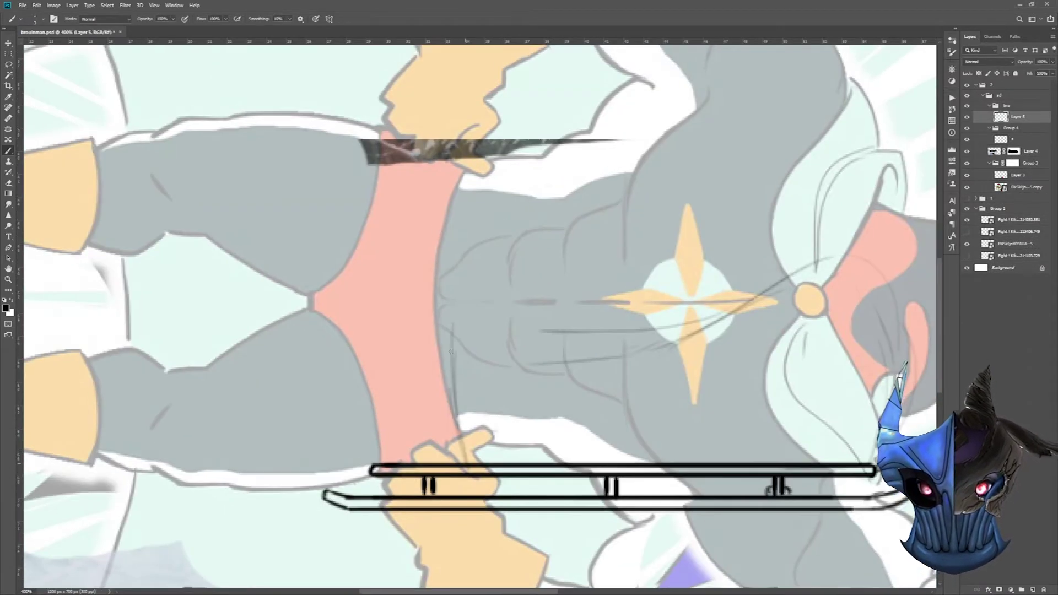
{"action": "mouse_move", "coordinate": [933, 406]}
{"action": "left_mouse_down"}
{"action": "mouse_move", "coordinate": [649, 241]}
{"action": "mouse_move", "coordinate": [616, 414]}
{"action": "mouse_move", "coordinate": [650, 406]}
{"action": "left_mouse_up"}
{"action": "mouse_move", "coordinate": [634, 221]}
{"action": "left_mouse_down"}
{"action": "mouse_move", "coordinate": [706, 184]}
{"action": "mouse_move", "coordinate": [634, 407]}
{"action": "mouse_move", "coordinate": [783, 287]}
{"action": "mouse_move", "coordinate": [633, 303]}
{"action": "left_mouse_up"}
{"action": "mouse_move", "coordinate": [394, 319]}
{"action": "left_mouse_down"}
{"action": "mouse_move", "coordinate": [478, 291]}
{"action": "mouse_move", "coordinate": [535, 427]}
{"action": "left_mouse_up"}
{"action": "left_click_drag", "start_coordinate": [411, 422], "coordinate": [650, 473]}
{"action": "left_click_drag", "start_coordinate": [583, 375], "coordinate": [529, 379]}
{"action": "left_click_drag", "start_coordinate": [557, 449], "coordinate": [682, 429]}
{"action": "left_click_drag", "start_coordinate": [548, 439], "coordinate": [601, 433]}
{"action": "left_click_drag", "start_coordinate": [659, 403], "coordinate": [521, 386]}
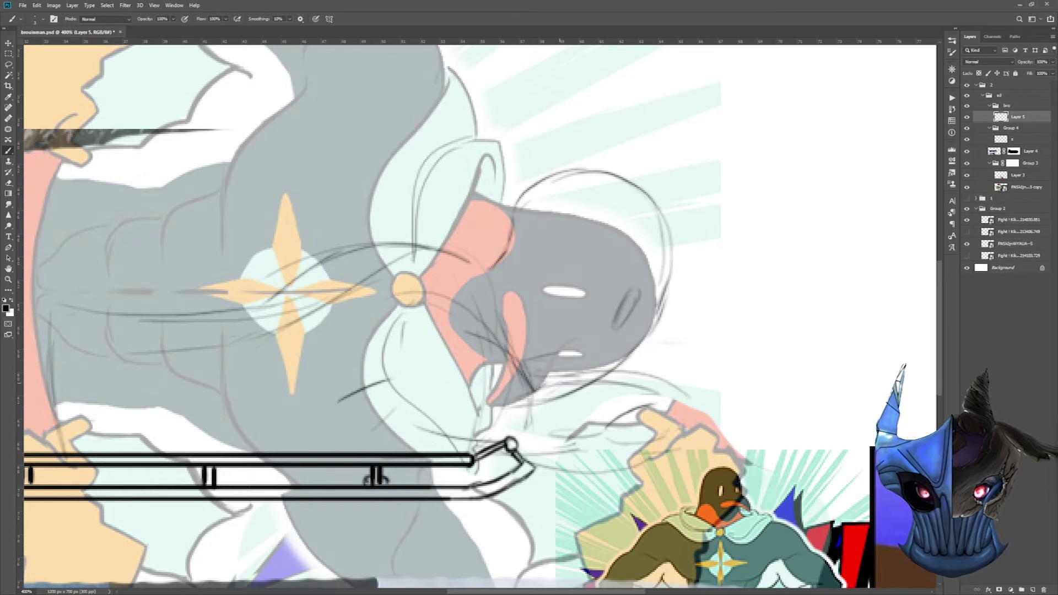
Sketch the muscular arm stretched forward past the sled's front, with a flared glove cuff and closed fist
{"action": "left_click_drag", "start_coordinate": [562, 463], "coordinate": [477, 472]}
{"action": "left_click_drag", "start_coordinate": [662, 331], "coordinate": [440, 356]}
{"action": "left_click_drag", "start_coordinate": [474, 426], "coordinate": [711, 444]}
{"action": "left_click_drag", "start_coordinate": [316, 427], "coordinate": [480, 380]}
{"action": "left_click_drag", "start_coordinate": [296, 514], "coordinate": [454, 476]}
{"action": "left_click_drag", "start_coordinate": [497, 441], "coordinate": [400, 325]}
{"action": "left_click_drag", "start_coordinate": [573, 357], "coordinate": [643, 313]}
{"action": "left_click_drag", "start_coordinate": [457, 400], "coordinate": [555, 379]}
{"action": "left_click_drag", "start_coordinate": [577, 398], "coordinate": [677, 367]}
{"action": "left_click_drag", "start_coordinate": [645, 311], "coordinate": [766, 374]}
{"action": "mouse_move", "coordinate": [752, 386]}
{"action": "left_mouse_down"}
{"action": "mouse_move", "coordinate": [678, 383]}
{"action": "mouse_move", "coordinate": [716, 370]}
{"action": "left_mouse_up"}
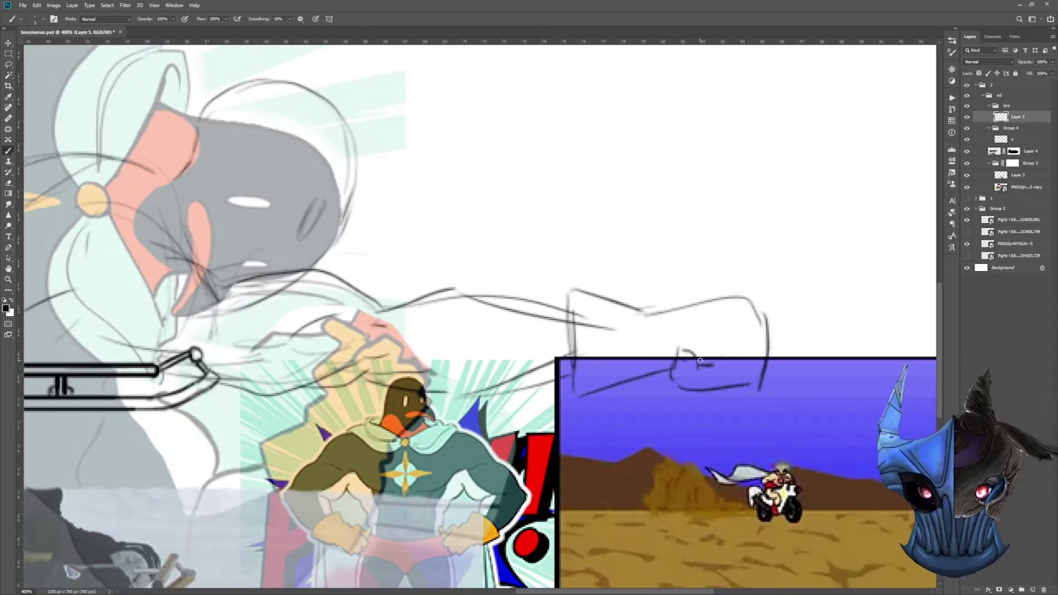
Sketch the long cape trailing over the back and legs, and trace the boot and briefs from the reference
{"action": "left_click_drag", "start_coordinate": [347, 281], "coordinate": [441, 351]}
{"action": "mouse_move", "coordinate": [276, 238]}
{"action": "left_mouse_down"}
{"action": "mouse_move", "coordinate": [386, 182]}
{"action": "mouse_move", "coordinate": [497, 165]}
{"action": "left_mouse_up"}
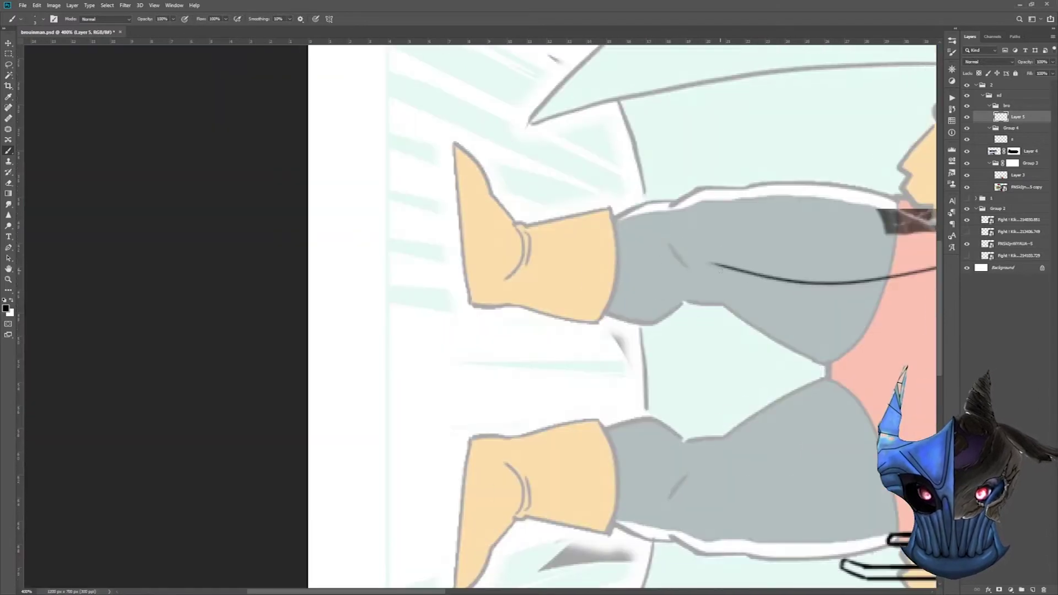
{"action": "left_click_drag", "start_coordinate": [618, 253], "coordinate": [408, 331]}
{"action": "left_click_drag", "start_coordinate": [397, 435], "coordinate": [678, 449]}
{"action": "left_click_drag", "start_coordinate": [766, 381], "coordinate": [607, 436]}
{"action": "left_click_drag", "start_coordinate": [341, 457], "coordinate": [629, 474]}
{"action": "mouse_move", "coordinate": [772, 276]}
{"action": "left_mouse_down"}
{"action": "mouse_move", "coordinate": [228, 325]}
{"action": "mouse_move", "coordinate": [659, 182]}
{"action": "left_mouse_up"}
{"action": "left_click_drag", "start_coordinate": [303, 358], "coordinate": [300, 490]}
{"action": "left_click_drag", "start_coordinate": [304, 380], "coordinate": [367, 485]}
{"action": "mouse_move", "coordinate": [662, 276]}
{"action": "left_mouse_down"}
{"action": "mouse_move", "coordinate": [447, 286]}
{"action": "mouse_move", "coordinate": [455, 441]}
{"action": "left_mouse_up"}
{"action": "left_click_drag", "start_coordinate": [258, 352], "coordinate": [511, 330]}
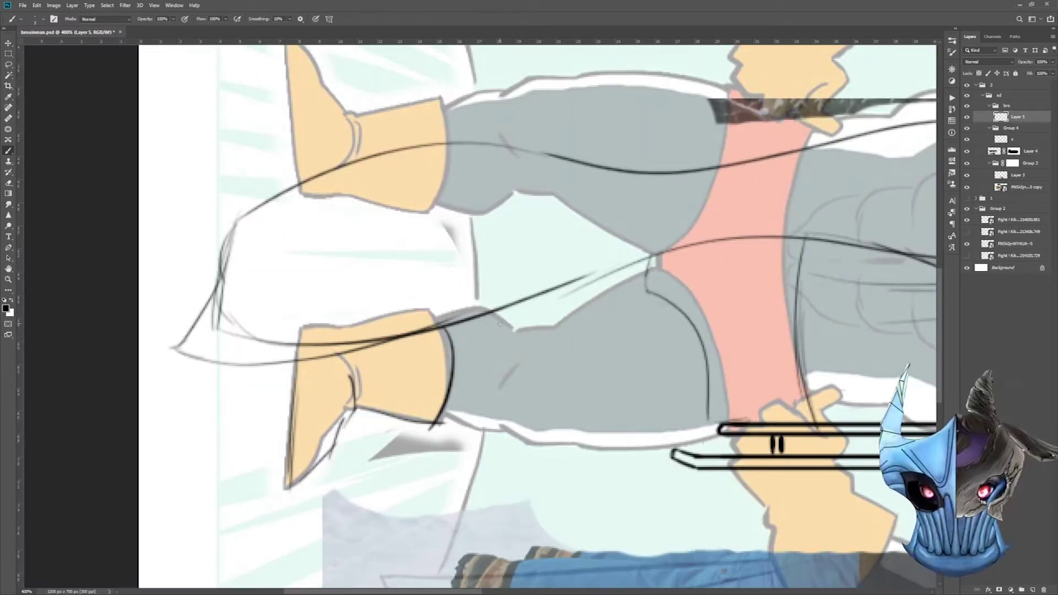
Trace the thigh and calf contours over the reference and reposition the boot's foot with Free Transform
{"action": "left_click_drag", "start_coordinate": [718, 427], "coordinate": [503, 429]}
{"action": "left_click_drag", "start_coordinate": [628, 281], "coordinate": [494, 331]}
{"action": "left_click_drag", "start_coordinate": [648, 259], "coordinate": [709, 375]}
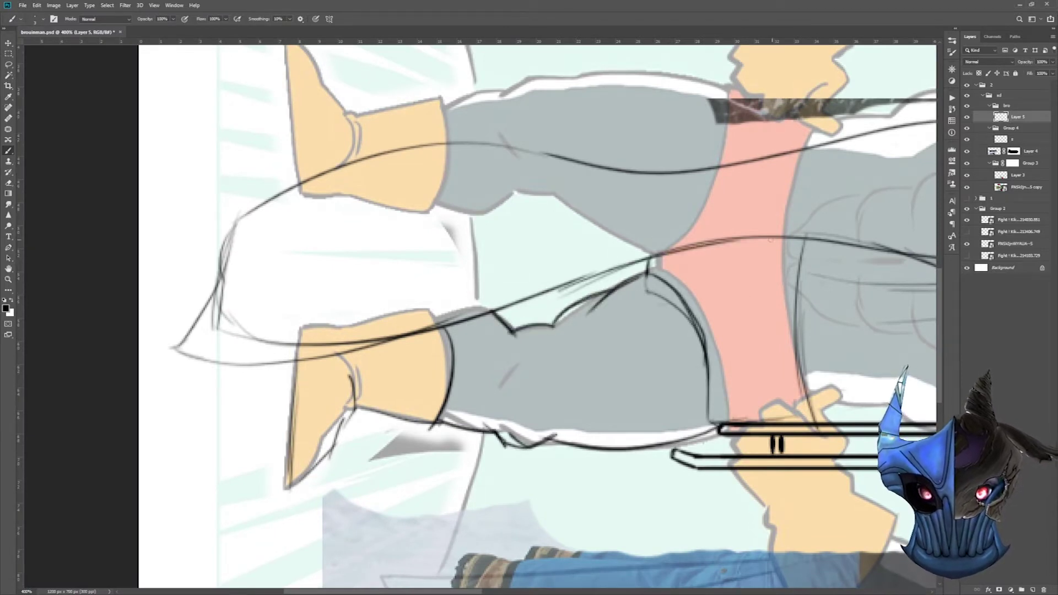
{"action": "left_click_drag", "start_coordinate": [303, 386], "coordinate": [554, 317]}
{"action": "key", "text": "ctrl+t"}
{"action": "mouse_move", "coordinate": [585, 419]}
{"action": "left_mouse_down"}
{"action": "mouse_move", "coordinate": [553, 373]}
{"action": "mouse_move", "coordinate": [637, 332]}
{"action": "left_mouse_up"}
{"action": "key", "text": "Return"}
{"action": "key", "text": "b"}
{"action": "left_click_drag", "start_coordinate": [454, 368], "coordinate": [554, 289]}
Outline the lower chest and abdomen bulges resting on the sled's top rail
{"action": "scroll", "coordinate": [496, 331], "scroll_direction": "right", "scroll_amount": 10}
{"action": "left_click_drag", "start_coordinate": [618, 381], "coordinate": [670, 436]}
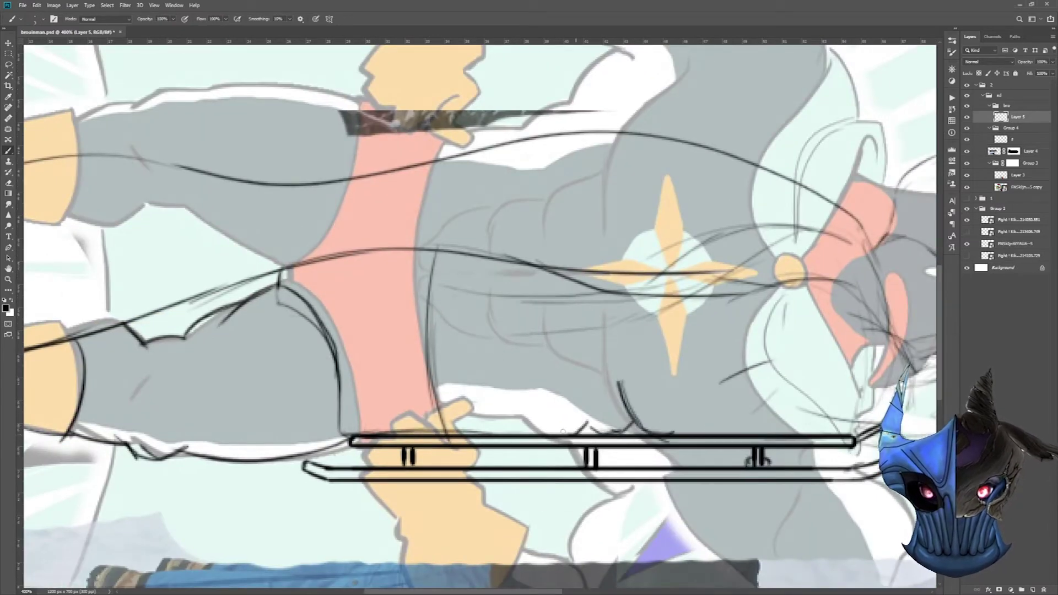
{"action": "key", "text": "ctrl+z"}
{"action": "left_click_drag", "start_coordinate": [557, 433], "coordinate": [609, 424]}
{"action": "left_click_drag", "start_coordinate": [573, 427], "coordinate": [513, 424]}
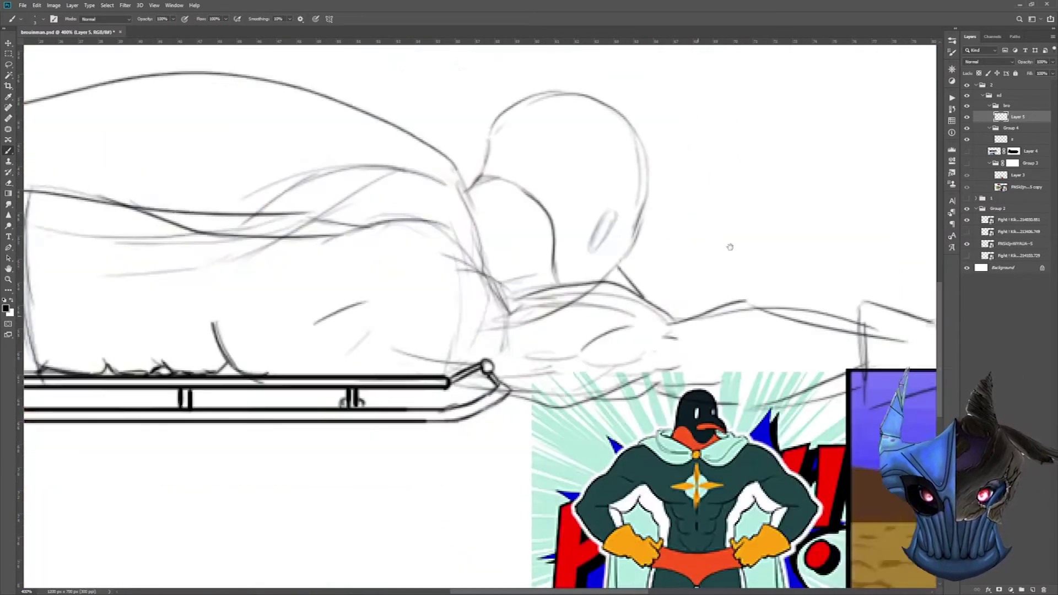
Move the side-view sled and character drawing and scale it up slightly with Free Transform
{"action": "key", "text": "v"}
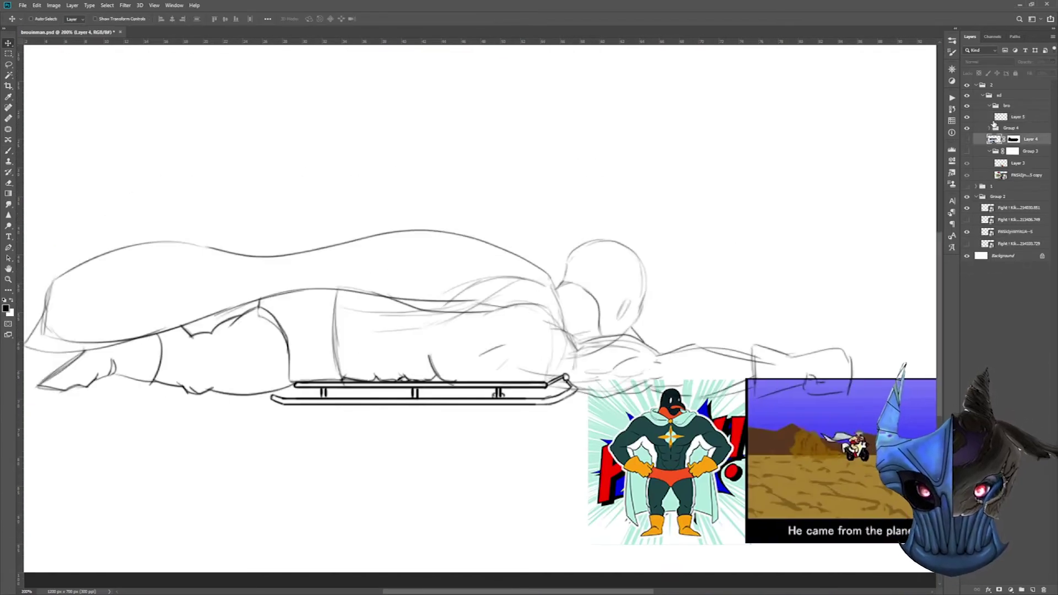
{"action": "left_click", "coordinate": [992, 129]}
{"action": "key", "text": "ctrl+minus"}
{"action": "left_click_drag", "start_coordinate": [556, 367], "coordinate": [546, 389]}
{"action": "key", "text": "ctrl+t"}
{"action": "mouse_move", "coordinate": [640, 392]}
{"action": "left_mouse_down"}
{"action": "mouse_move", "coordinate": [689, 390]}
{"action": "mouse_move", "coordinate": [686, 410]}
{"action": "left_mouse_up"}
{"action": "key", "text": "Return"}
{"action": "left_click", "coordinate": [503, 351], "text": "ctrl"}
Redraw the shoulder and upper arm muscles where the arm extends over the sled's upturned front
{"action": "key", "text": "l"}
{"action": "key", "text": "ctrl+plus"}
{"action": "key", "text": "ctrl+plus"}
{"action": "scroll", "coordinate": [930, 128], "scroll_direction": "down", "scroll_amount": 2}
{"action": "scroll", "coordinate": [930, 128], "scroll_direction": "left", "scroll_amount": 3}
{"action": "key", "text": "b"}
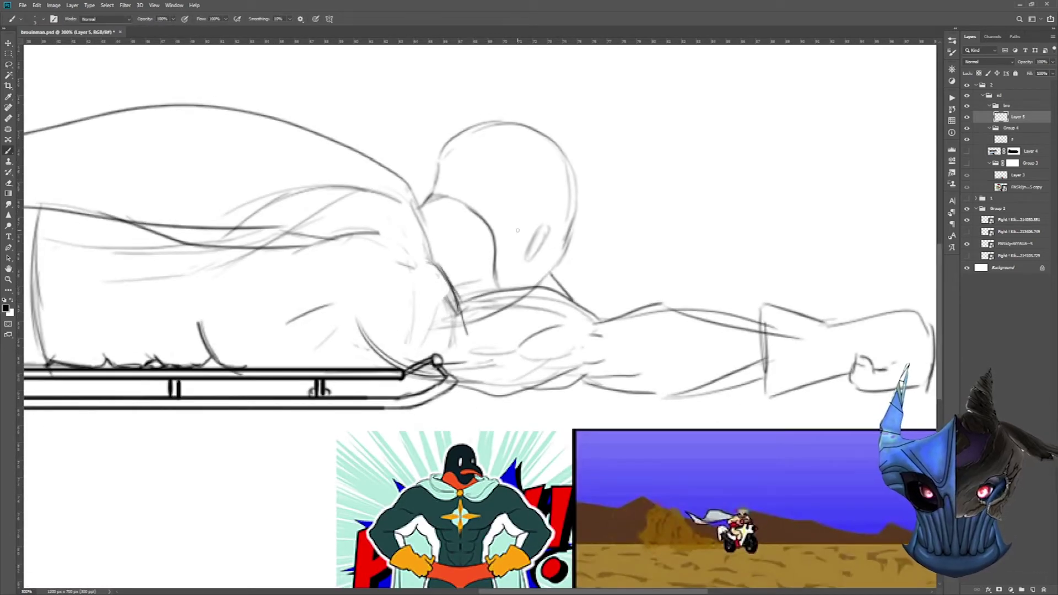
{"action": "key", "text": "ctrl+z"}
{"action": "left_click_drag", "start_coordinate": [468, 266], "coordinate": [487, 334]}
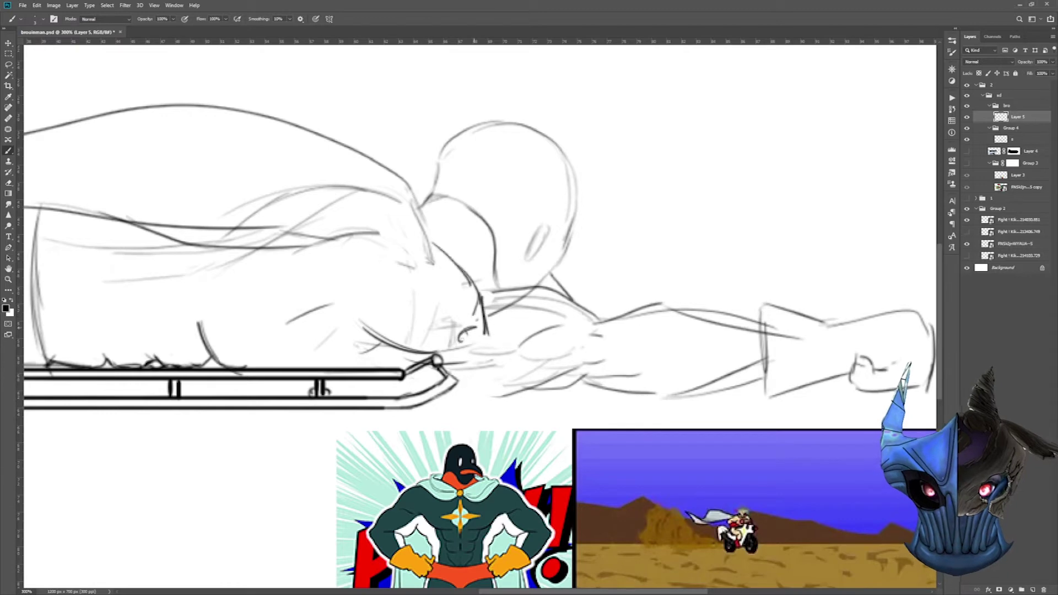
{"action": "key", "text": "ctrl+z"}
{"action": "key", "text": "ctrl+z"}
{"action": "left_click_drag", "start_coordinate": [481, 295], "coordinate": [486, 312]}
{"action": "left_click_drag", "start_coordinate": [461, 308], "coordinate": [456, 329]}
{"action": "key", "text": "ctrl+z"}
{"action": "key", "text": "ctrl+z"}
{"action": "left_click_drag", "start_coordinate": [518, 303], "coordinate": [600, 321]}
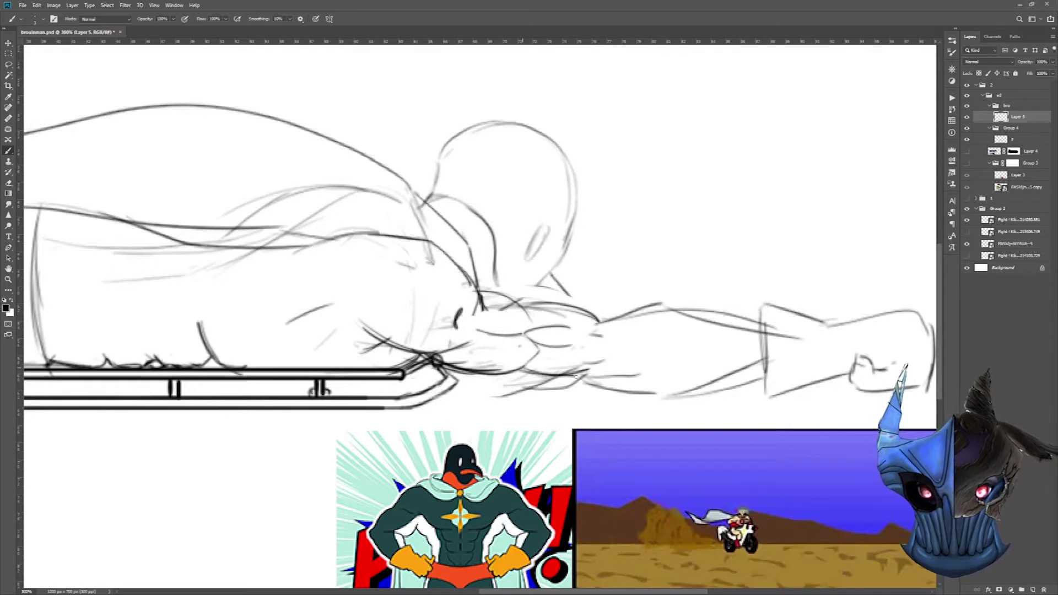
Darken the upper arm and forearm contours and erase the stray construction lines around the elbow
{"action": "key", "text": "e"}
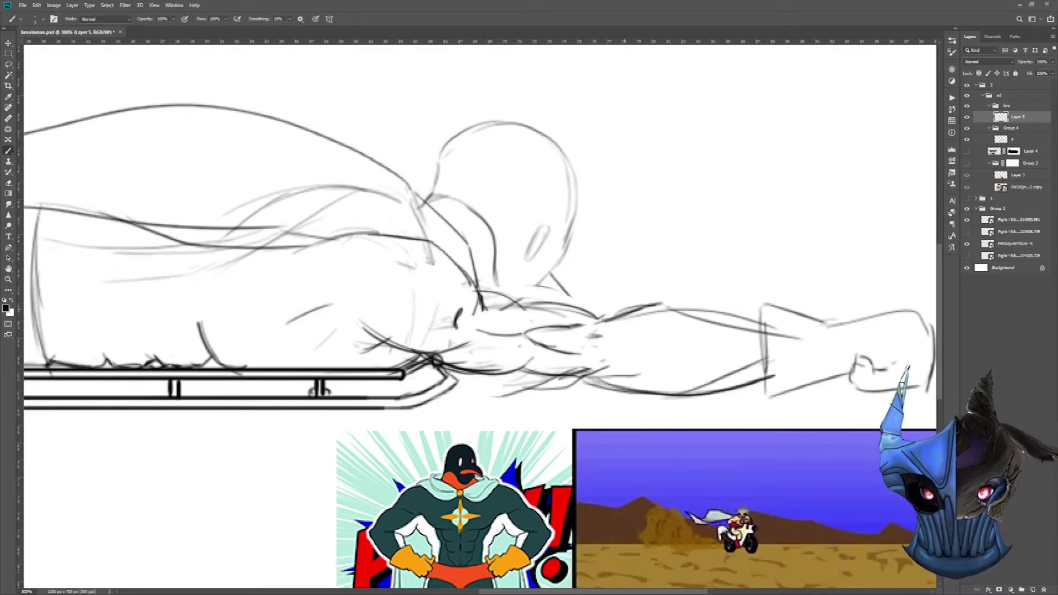
{"action": "key", "text": "e"}
{"action": "key", "text": "b"}
{"action": "left_click_drag", "start_coordinate": [477, 293], "coordinate": [594, 315]}
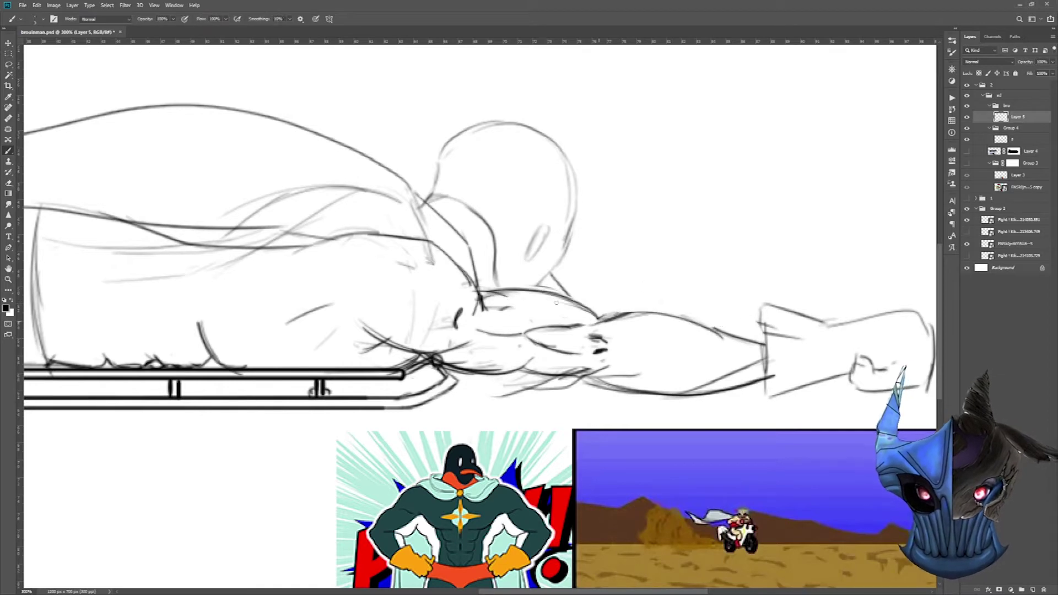
{"action": "left_click_drag", "start_coordinate": [529, 247], "coordinate": [596, 232]}
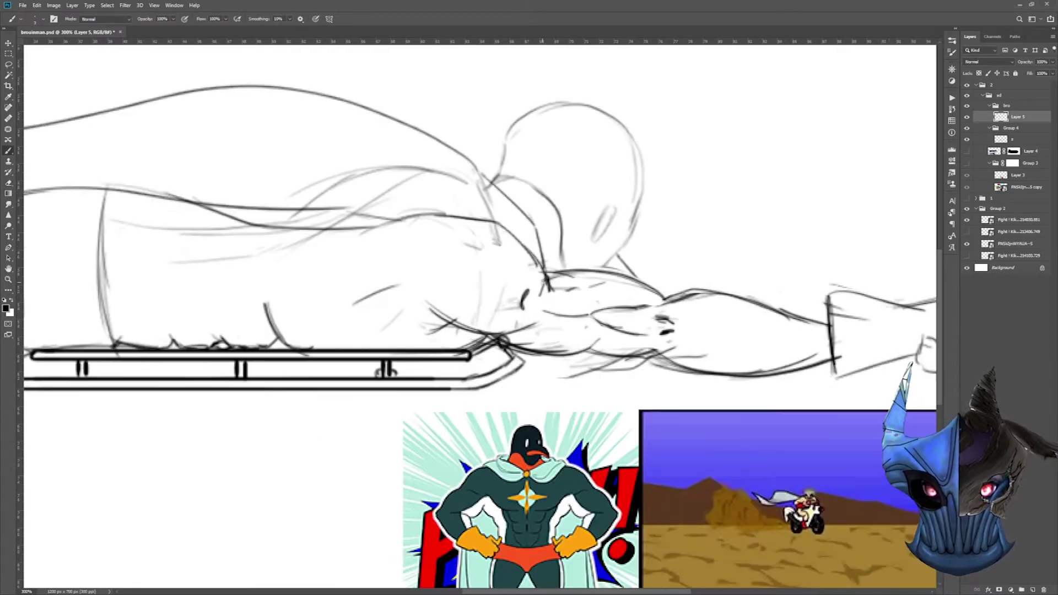
{"action": "key", "text": "e"}
{"action": "scroll", "coordinate": [556, 225], "scroll_direction": "right", "scroll_amount": 3}
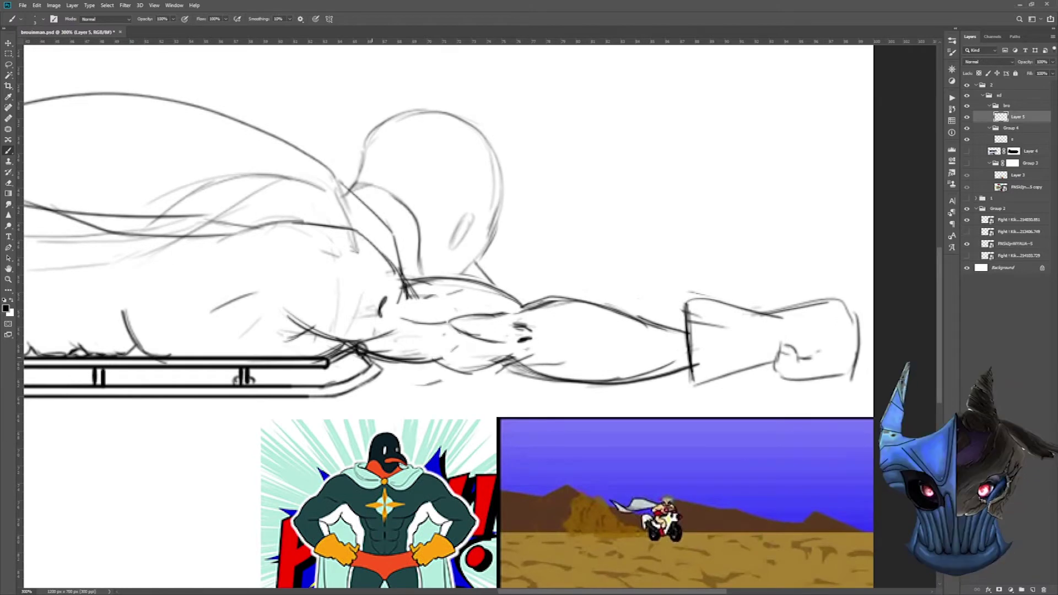
{"action": "left_click_drag", "start_coordinate": [499, 313], "coordinate": [516, 327]}
{"action": "key", "text": "b"}
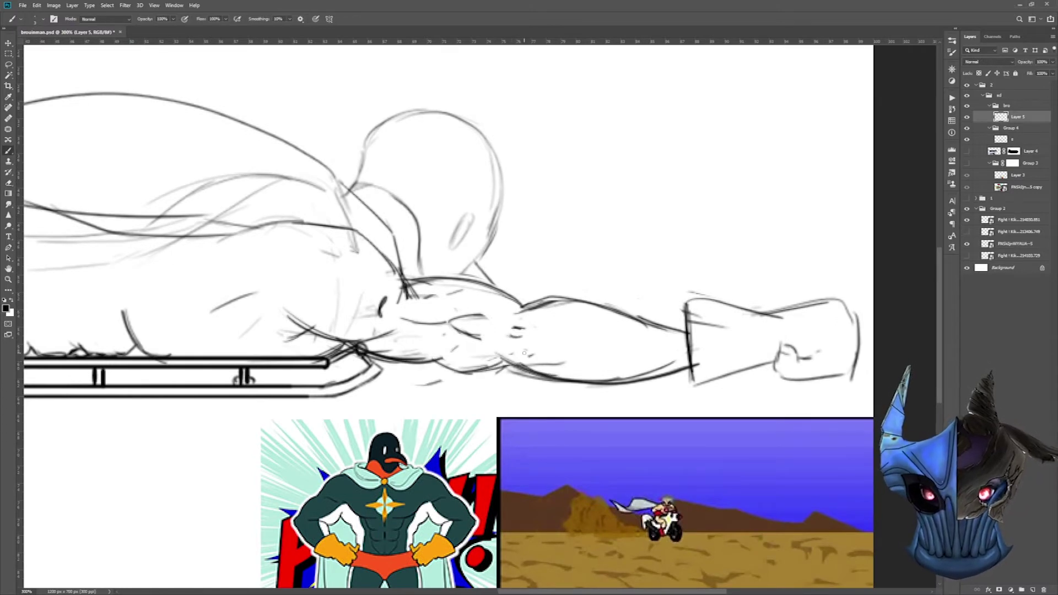
Hide the side-view group and create a new group with separate nested layers for the sled and the character
{"action": "key", "text": "ctrl+minus"}
{"action": "key", "text": "ctrl+minus"}
{"action": "left_click", "coordinate": [984, 95]}
{"action": "left_click", "coordinate": [973, 85]}
{"action": "left_click", "coordinate": [967, 95]}
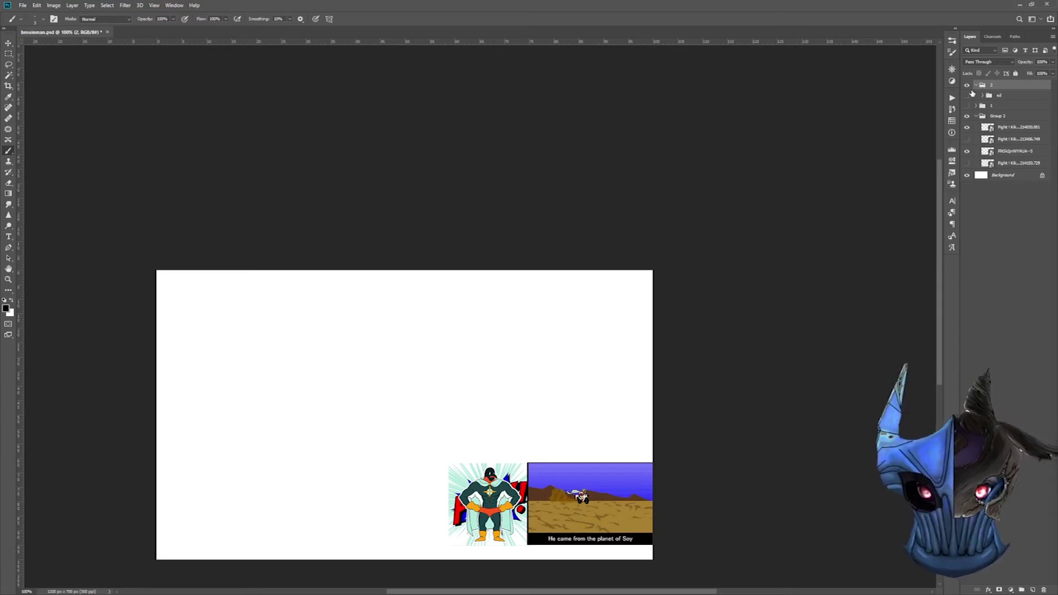
{"action": "key", "text": "ctrl+shift+alt+n"}
{"action": "key", "text": "ctrl+g"}
{"action": "left_click", "coordinate": [1031, 107]}
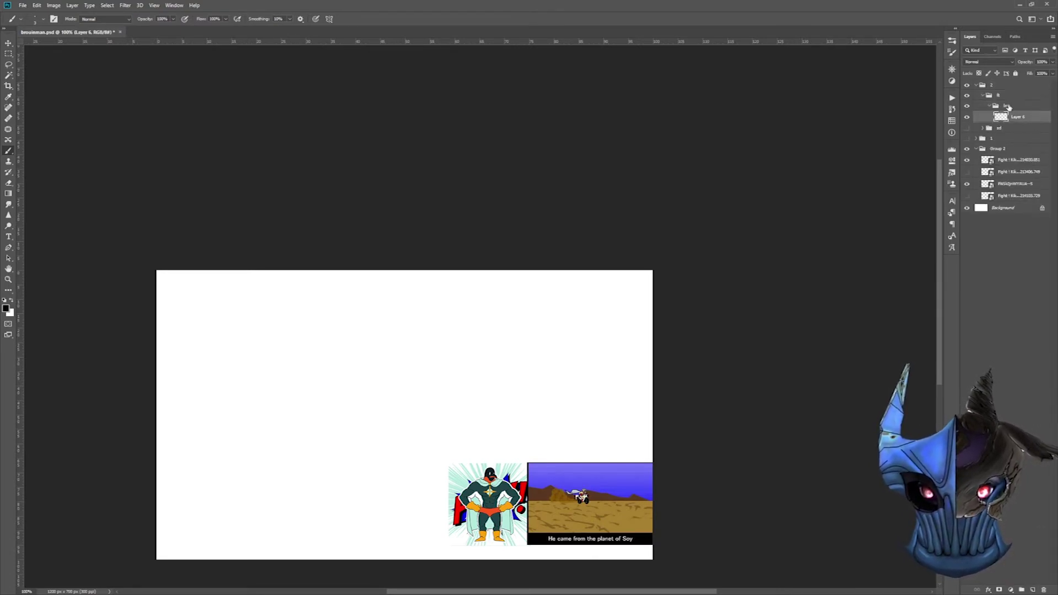
{"action": "left_click", "coordinate": [1019, 139]}
Set a vertical symmetry axis and bring the superhero reference into the new group, upright and centred on the axis
{"action": "left_click_drag", "start_coordinate": [420, 309], "coordinate": [420, 530]}
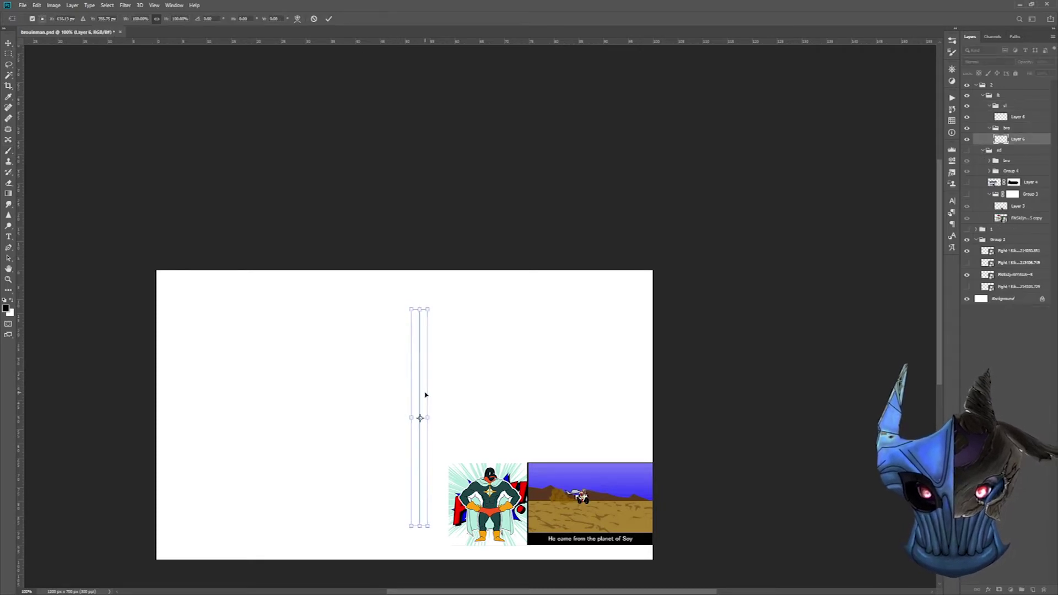
{"action": "left_click", "coordinate": [967, 150]}
{"action": "left_click_drag", "start_coordinate": [992, 194], "coordinate": [992, 106]}
{"action": "left_click", "coordinate": [1026, 142]}
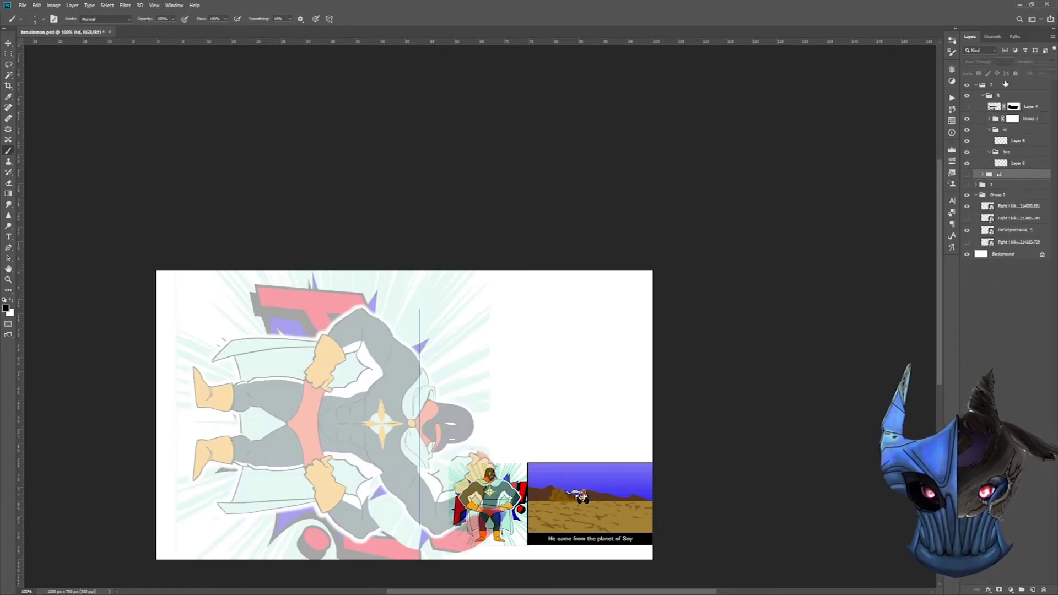
{"action": "key", "text": "ctrl+t"}
{"action": "key", "text": "Return"}
Sketch the symmetrical front-facing head with oval eyes, arched brows, beak and the round cape clasp below
{"action": "key", "text": "b"}
{"action": "left_click", "coordinate": [1019, 164]}
{"action": "key", "text": "ctrl+plus"}
{"action": "key", "text": "ctrl+plus"}
{"action": "key", "text": "ctrl+plus"}
{"action": "scroll", "coordinate": [457, 315], "scroll_direction": "down", "scroll_amount": 1}
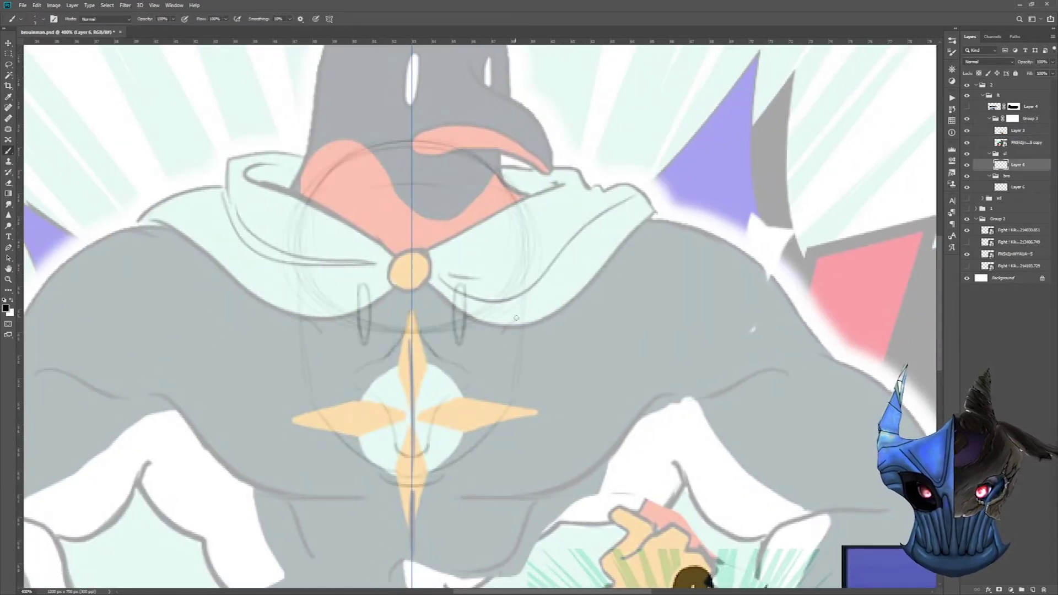
{"action": "scroll", "coordinate": [467, 385], "scroll_direction": "down", "scroll_amount": 4}
{"action": "left_click_drag", "start_coordinate": [436, 430], "coordinate": [439, 463]}
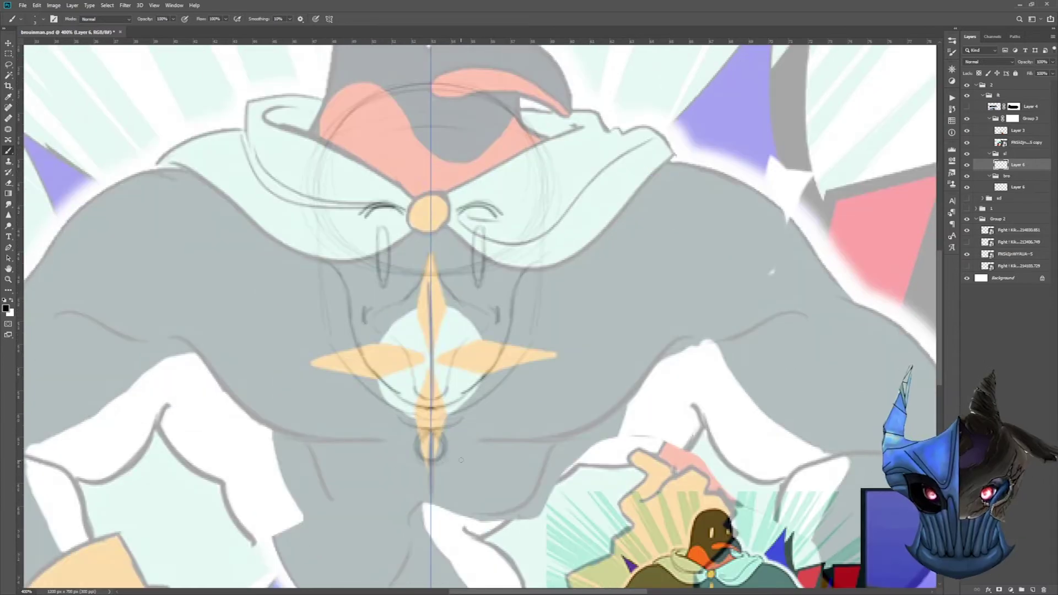
Sketch the symmetrical shoulders, arms spread out to the sides and the chest contours over the reference
{"action": "left_click_drag", "start_coordinate": [623, 386], "coordinate": [557, 469]}
{"action": "left_click_drag", "start_coordinate": [697, 314], "coordinate": [904, 193]}
{"action": "left_click_drag", "start_coordinate": [441, 160], "coordinate": [877, 126]}
{"action": "scroll", "coordinate": [480, 315], "scroll_direction": "right", "scroll_amount": 5}
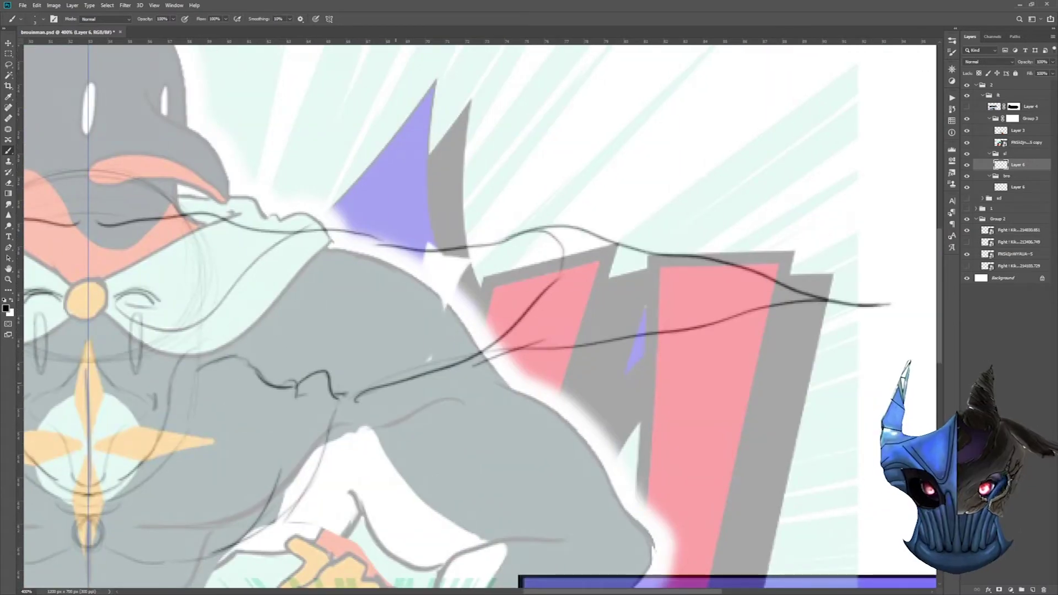
{"action": "scroll", "coordinate": [479, 314], "scroll_direction": "left", "scroll_amount": 4}
{"action": "scroll", "coordinate": [416, 436], "scroll_direction": "down", "scroll_amount": 3}
{"action": "scroll", "coordinate": [416, 435], "scroll_direction": "left", "scroll_amount": 3}
{"action": "left_click_drag", "start_coordinate": [436, 529], "coordinate": [620, 378]}
{"action": "scroll", "coordinate": [439, 481], "scroll_direction": "up", "scroll_amount": 3}
{"action": "scroll", "coordinate": [440, 481], "scroll_direction": "right", "scroll_amount": 5}
Add the fists at the ends of the spread arms and the rounded muscle contours beneath them
{"action": "left_click_drag", "start_coordinate": [715, 313], "coordinate": [503, 352]}
{"action": "left_click_drag", "start_coordinate": [667, 441], "coordinate": [518, 474]}
{"action": "scroll", "coordinate": [551, 386], "scroll_direction": "up", "scroll_amount": 3}
{"action": "scroll", "coordinate": [551, 385], "scroll_direction": "right", "scroll_amount": 5}
{"action": "left_click_drag", "start_coordinate": [728, 369], "coordinate": [612, 496]}
{"action": "left_click_drag", "start_coordinate": [711, 278], "coordinate": [811, 353]}
{"action": "left_click_drag", "start_coordinate": [789, 253], "coordinate": [789, 320]}
{"action": "mouse_move", "coordinate": [844, 268]}
{"action": "left_mouse_down"}
{"action": "mouse_move", "coordinate": [675, 249]}
{"action": "mouse_move", "coordinate": [816, 308]}
{"action": "left_mouse_up"}
{"action": "left_click_drag", "start_coordinate": [716, 275], "coordinate": [816, 246]}
{"action": "scroll", "coordinate": [480, 314], "scroll_direction": "down", "scroll_amount": 5}
{"action": "scroll", "coordinate": [479, 314], "scroll_direction": "left", "scroll_amount": 4}
{"action": "left_click_drag", "start_coordinate": [797, 290], "coordinate": [714, 314]}
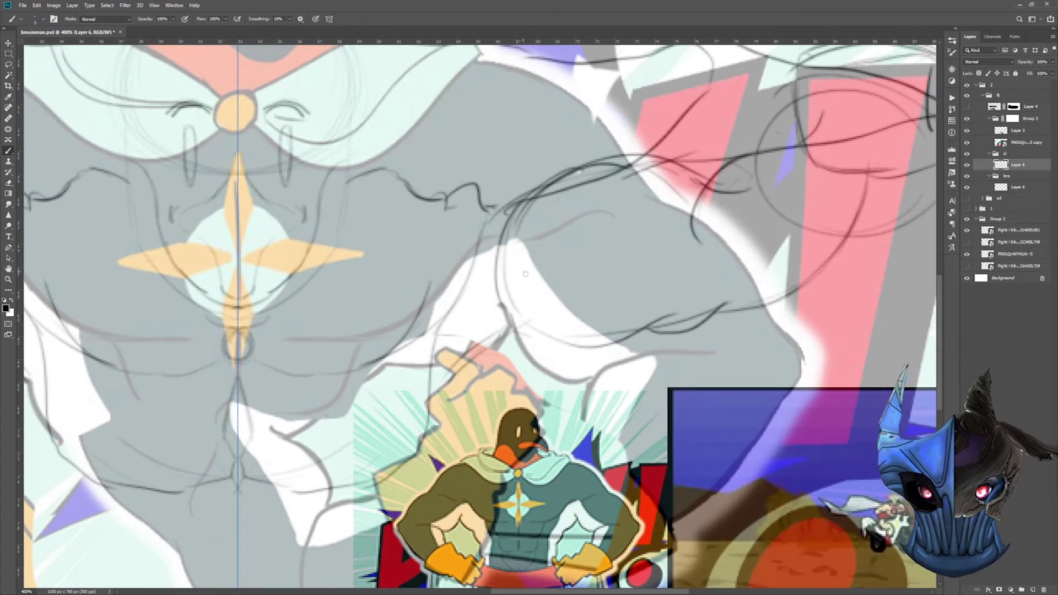
Hide the superhero reference, then erase and redraw the lines where the upper arms meet the shoulders
{"action": "left_click", "coordinate": [991, 119]}
{"action": "left_click", "coordinate": [967, 119]}
{"action": "key", "text": "ctrl+minus"}
{"action": "key", "text": "ctrl+minus"}
{"action": "key", "text": "ctrl+plus"}
{"action": "key", "text": "e"}
{"action": "left_click_drag", "start_coordinate": [585, 182], "coordinate": [559, 176]}
{"action": "key", "text": "b"}
{"action": "mouse_move", "coordinate": [590, 165]}
{"action": "left_mouse_down"}
{"action": "mouse_move", "coordinate": [539, 187]}
{"action": "mouse_move", "coordinate": [519, 234]}
{"action": "left_mouse_up"}
{"action": "scroll", "coordinate": [626, 253], "scroll_direction": "down", "scroll_amount": 1}
{"action": "scroll", "coordinate": [625, 254], "scroll_direction": "left", "scroll_amount": 2}
Reorder the sled and character layers and stretch the front-view sled taller beneath the torso
{"action": "left_click_drag", "start_coordinate": [1029, 162], "coordinate": [1017, 131]}
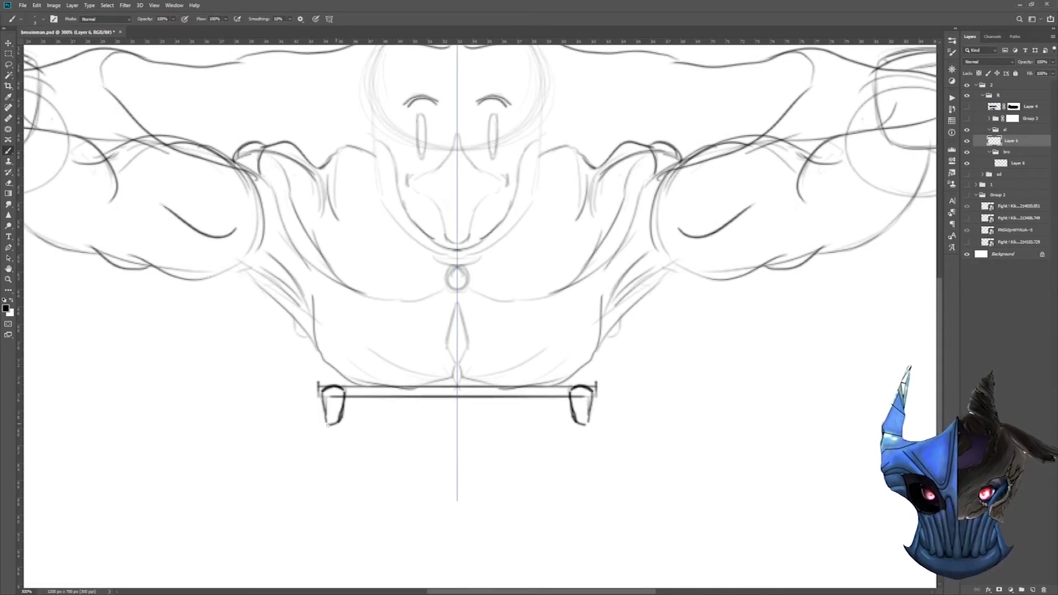
{"action": "key", "text": "v"}
{"action": "left_click_drag", "start_coordinate": [502, 285], "coordinate": [503, 279]}
{"action": "left_click", "coordinate": [984, 174]}
{"action": "left_click", "coordinate": [967, 174]}
{"action": "left_click", "coordinate": [1011, 140]}
{"action": "key", "text": "b"}
{"action": "key", "text": "ctrl+plus"}
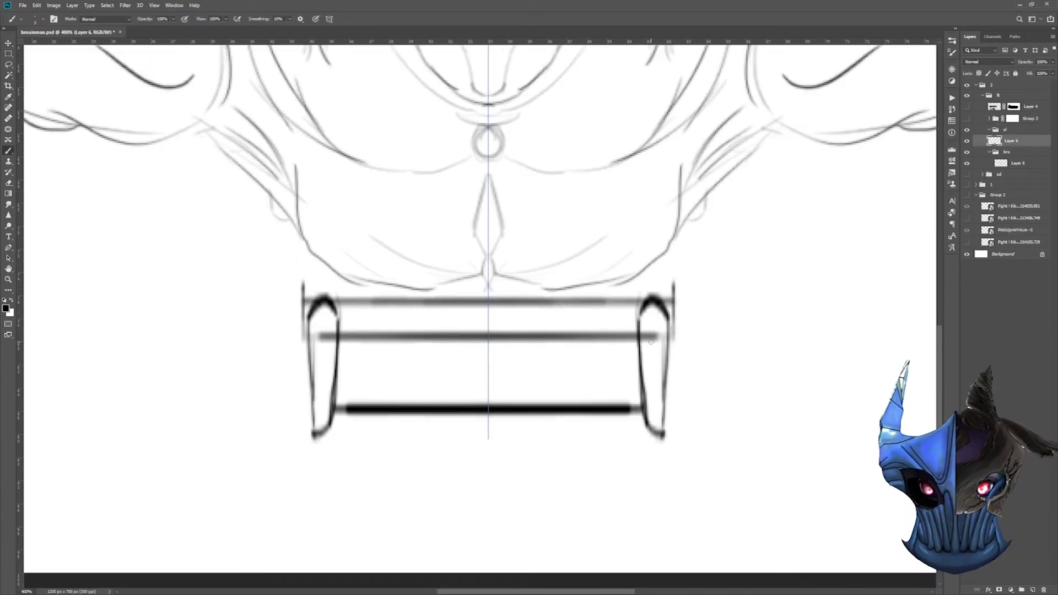
Redraw the front-view sled with bold crossbars, tapered runners and pointed tips on both sides
{"action": "left_click_drag", "start_coordinate": [325, 312], "coordinate": [334, 419]}
{"action": "left_click_drag", "start_coordinate": [311, 328], "coordinate": [656, 328]}
{"action": "left_click_drag", "start_coordinate": [334, 294], "coordinate": [645, 294]}
{"action": "left_click_drag", "start_coordinate": [326, 403], "coordinate": [653, 402]}
{"action": "left_click_drag", "start_coordinate": [308, 323], "coordinate": [312, 419]}
{"action": "mouse_move", "coordinate": [308, 294]}
{"action": "left_mouse_down"}
{"action": "mouse_move", "coordinate": [274, 323]}
{"action": "mouse_move", "coordinate": [308, 326]}
{"action": "left_mouse_up"}
{"action": "mouse_move", "coordinate": [641, 391]}
{"action": "left_mouse_down"}
{"action": "mouse_move", "coordinate": [538, 391]}
{"action": "mouse_move", "coordinate": [639, 392]}
{"action": "left_mouse_up"}
{"action": "left_click_drag", "start_coordinate": [336, 411], "coordinate": [642, 411]}
{"action": "mouse_move", "coordinate": [644, 312]}
{"action": "left_mouse_down"}
{"action": "mouse_move", "coordinate": [639, 416]}
{"action": "mouse_move", "coordinate": [656, 282]}
{"action": "left_mouse_up"}
{"action": "left_click_drag", "start_coordinate": [656, 282], "coordinate": [677, 310]}
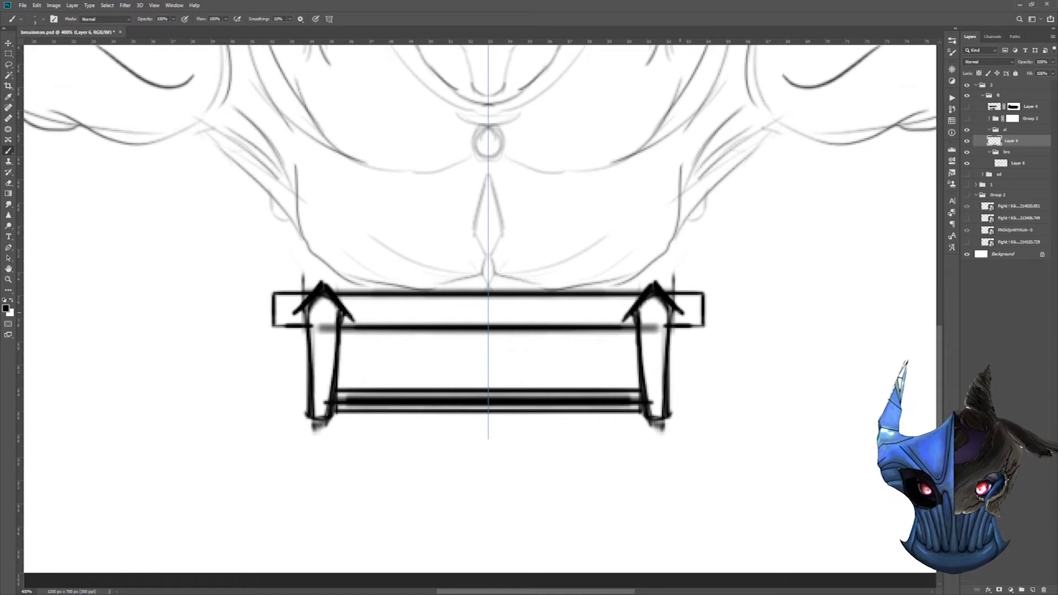
Erase the stray lines inside and below the front-view sled's runners
{"action": "key", "text": "e"}
{"action": "mouse_move", "coordinate": [659, 430]}
{"action": "left_mouse_down"}
{"action": "mouse_move", "coordinate": [654, 406]}
{"action": "mouse_move", "coordinate": [654, 329]}
{"action": "left_mouse_up"}
{"action": "scroll", "coordinate": [658, 380], "scroll_direction": "down", "scroll_amount": 5}
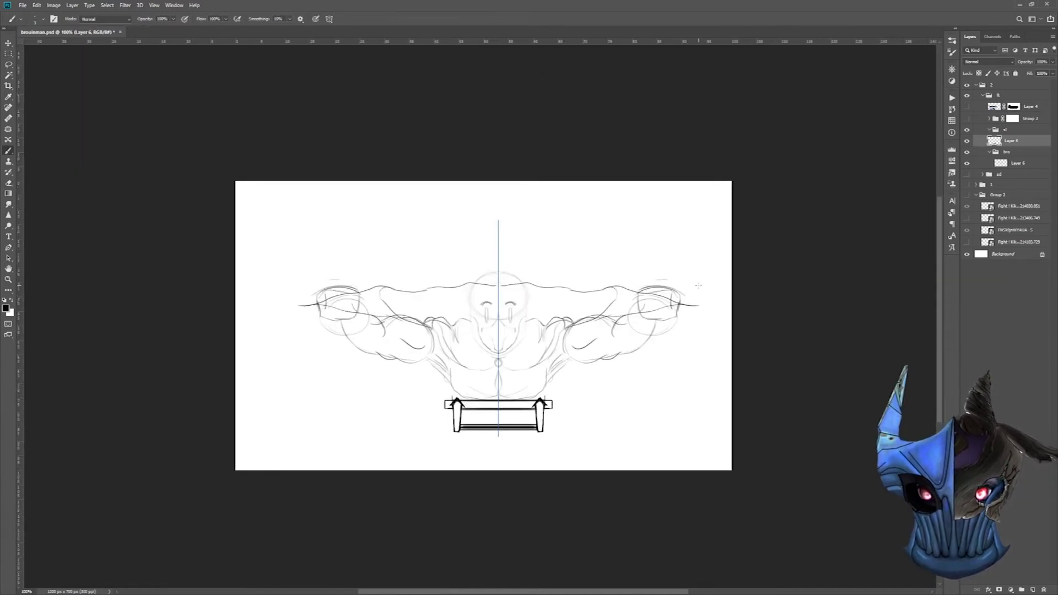
Add small rounded body contours on the character layer at both sides of the torso, just above the sled
{"action": "scroll", "coordinate": [591, 390], "scroll_direction": "up", "scroll_amount": 5}
{"action": "key", "text": "b"}
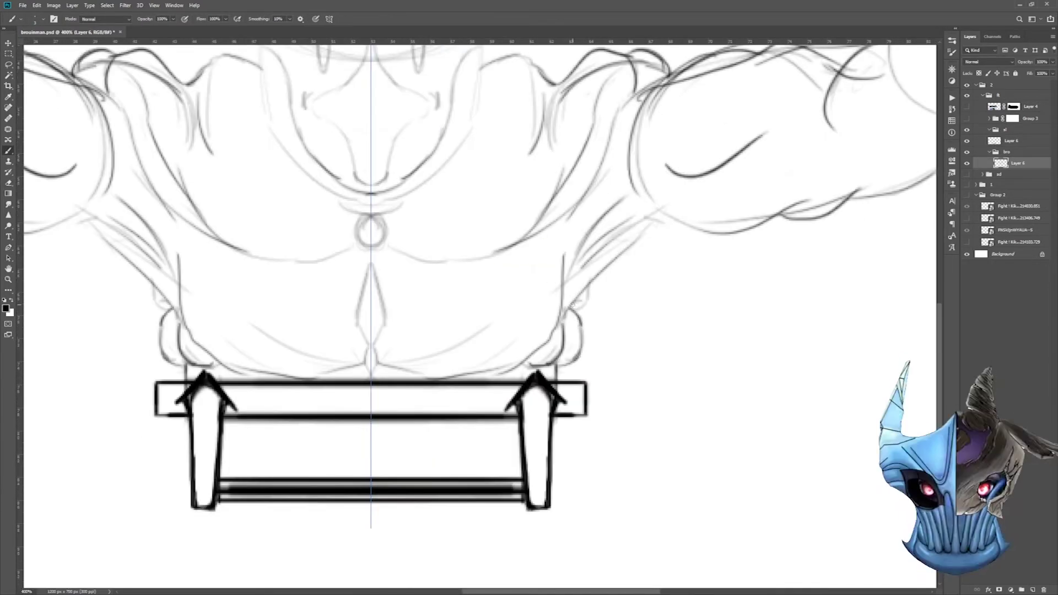
{"action": "scroll", "coordinate": [622, 408], "scroll_direction": "down", "scroll_amount": 5}
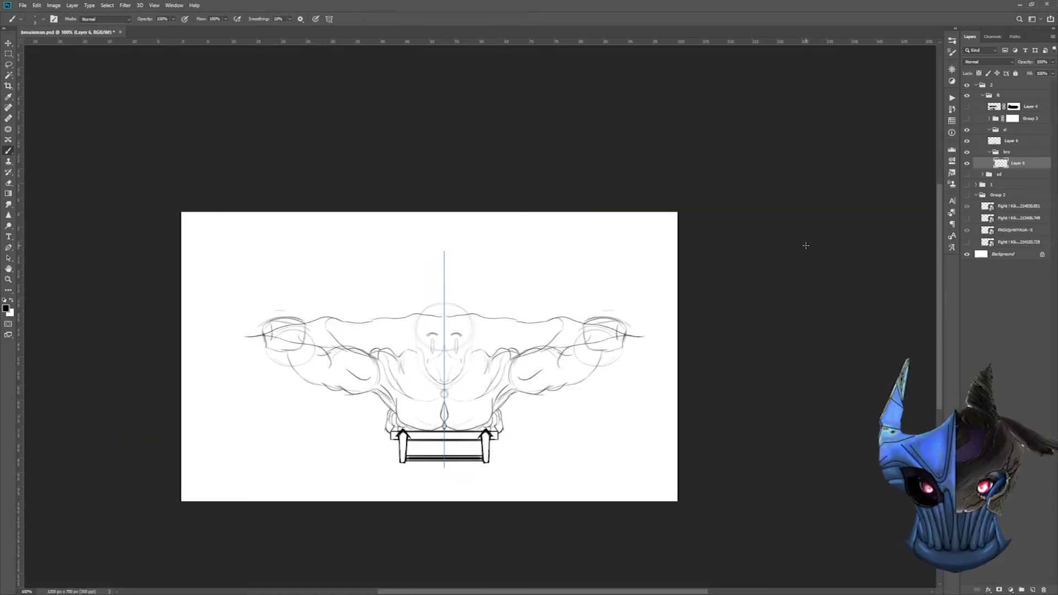
{"action": "left_click", "coordinate": [990, 151]}
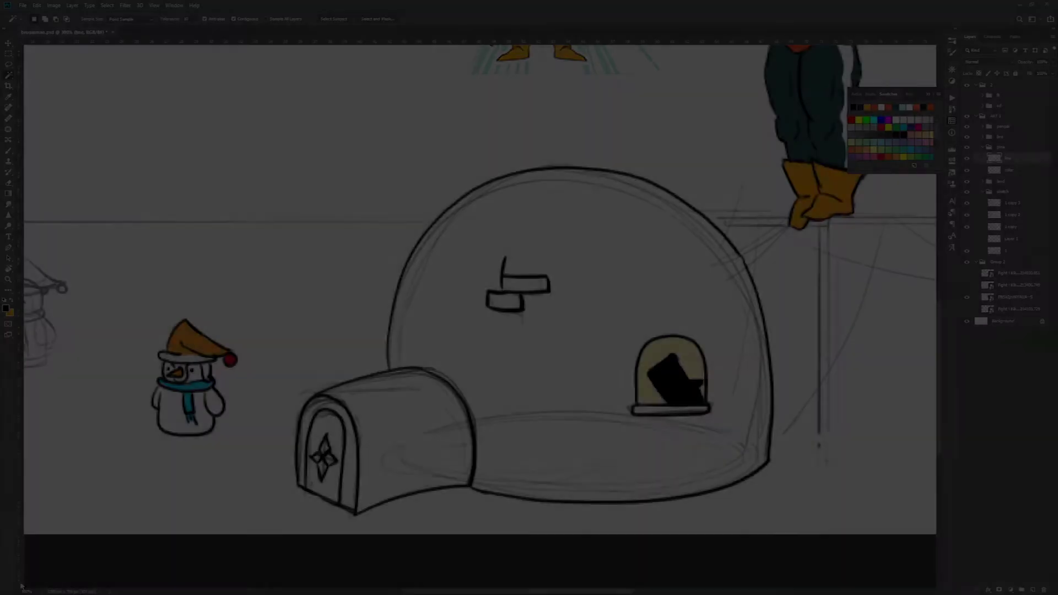
Contract the selection inside the igloo's outline and fill the igloo with light blue on its color layer
{"action": "right_click", "coordinate": [528, 228]}
{"action": "left_click", "coordinate": [537, 242]}
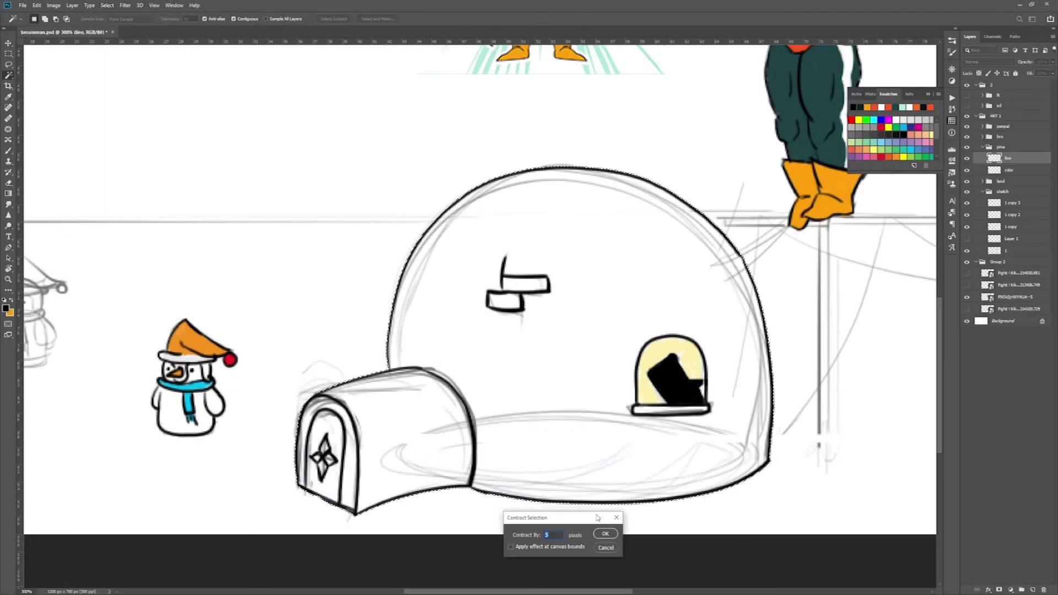
{"action": "left_click", "coordinate": [174, 5]}
{"action": "left_click", "coordinate": [193, 99]}
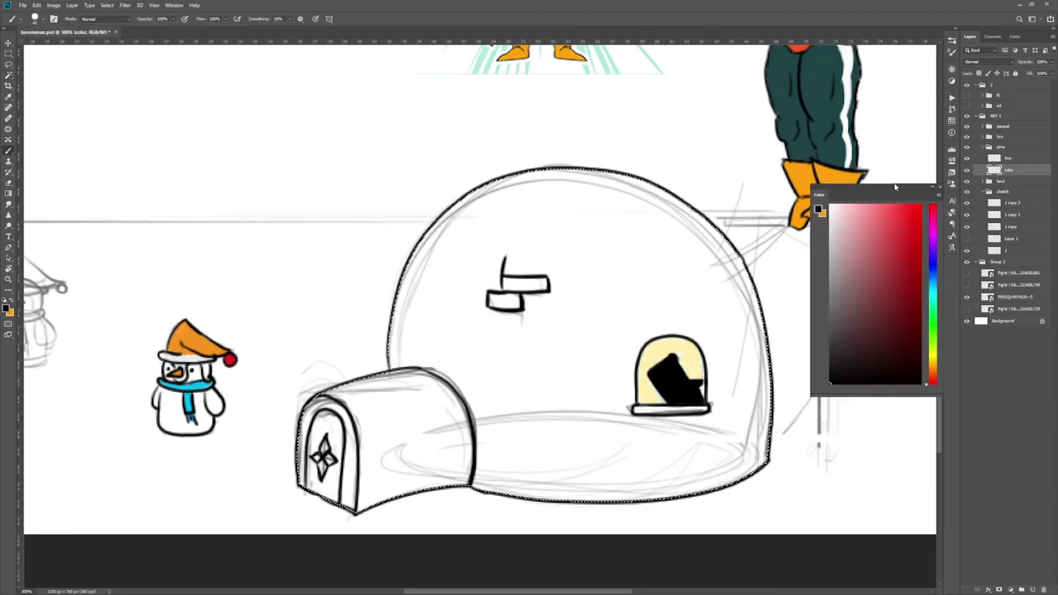
{"action": "left_click", "coordinate": [884, 137]}
{"action": "mouse_move", "coordinate": [441, 248]}
{"action": "left_mouse_down"}
{"action": "mouse_move", "coordinate": [507, 284]}
{"action": "mouse_move", "coordinate": [544, 379]}
{"action": "left_mouse_up"}
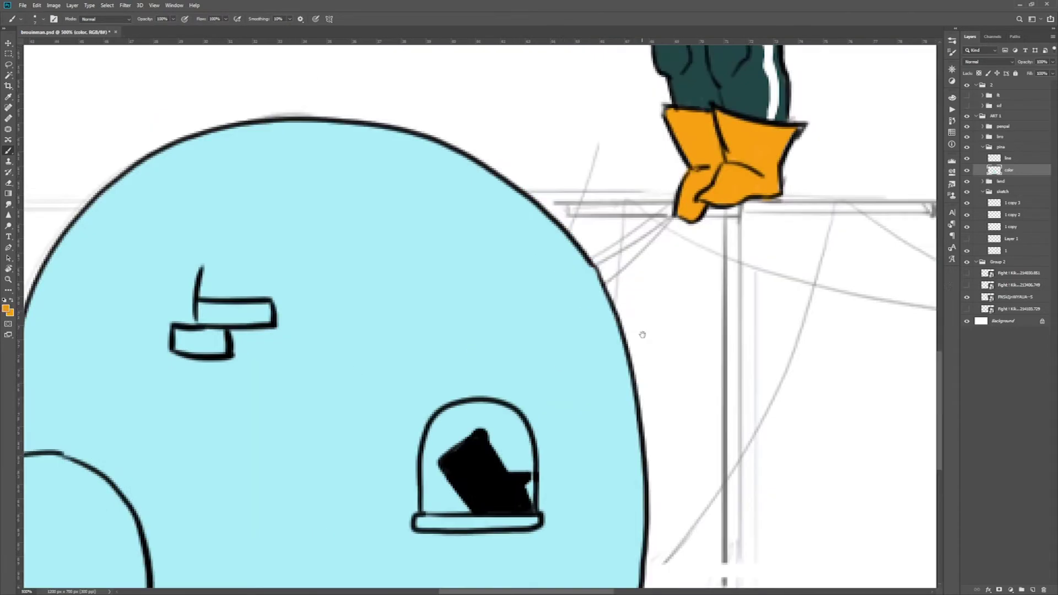
Paint the igloo's window bright yellow behind the black silhouette and the star on the door orange
{"action": "key", "text": "F6"}
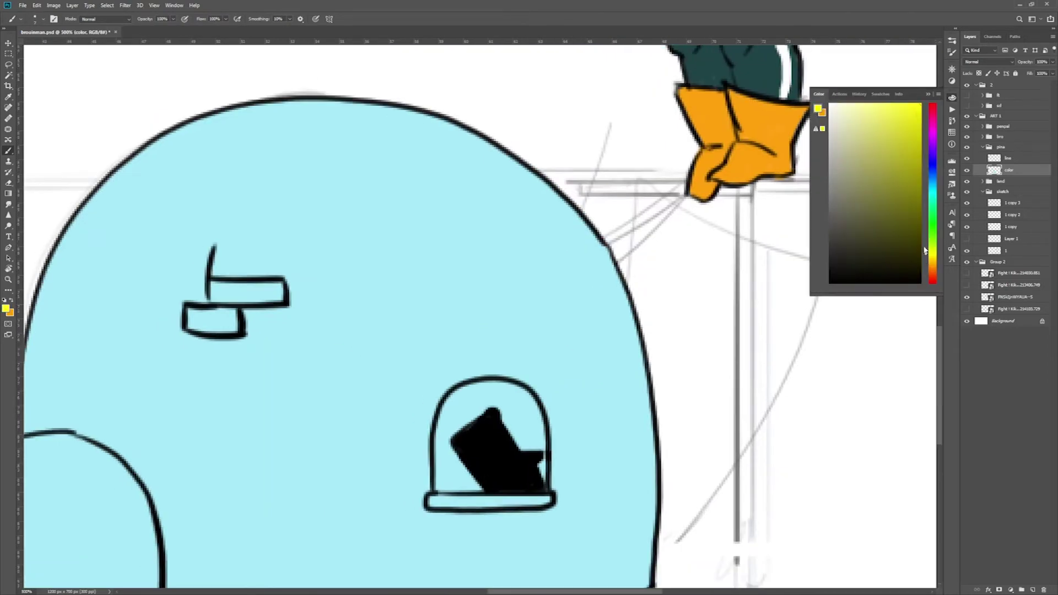
{"action": "left_click_drag", "start_coordinate": [374, 348], "coordinate": [356, 385]}
{"action": "mouse_move", "coordinate": [469, 454]}
{"action": "left_mouse_down"}
{"action": "mouse_move", "coordinate": [415, 339]}
{"action": "mouse_move", "coordinate": [362, 411]}
{"action": "left_mouse_up"}
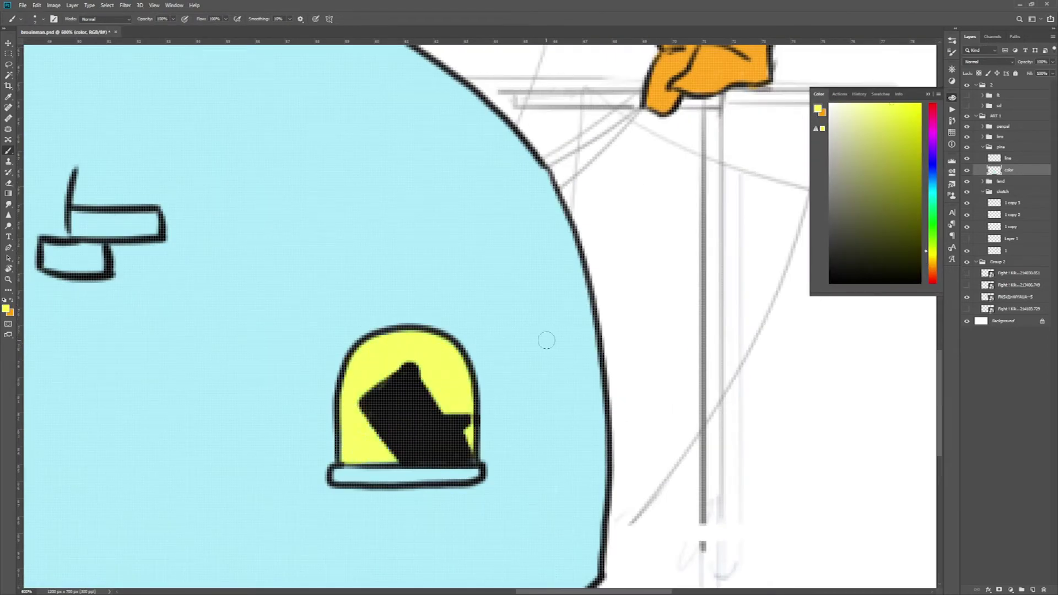
{"action": "scroll", "coordinate": [932, 265], "scroll_direction": "down", "scroll_amount": 2}
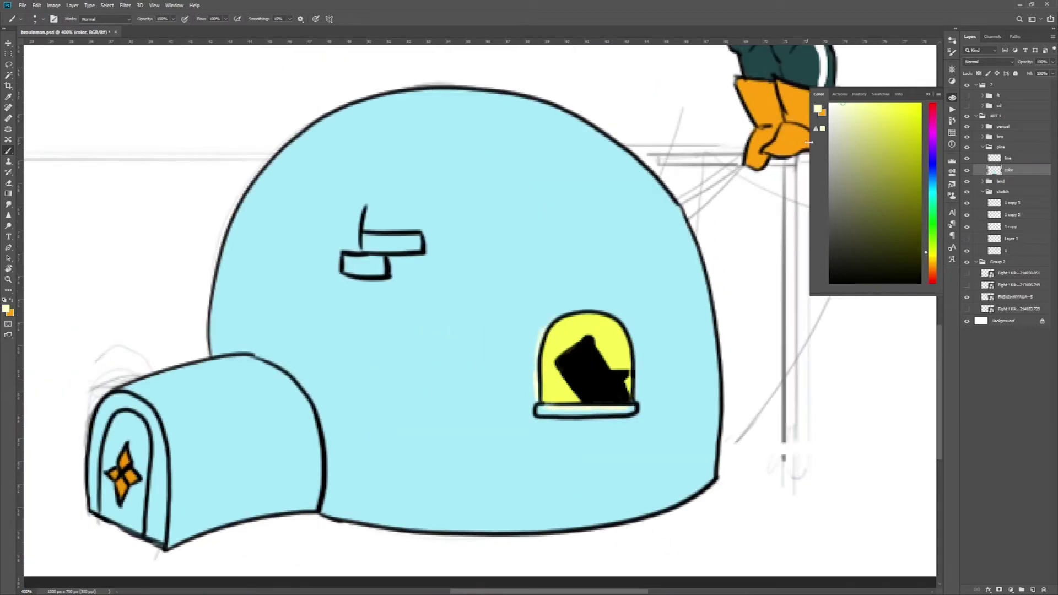
Add near-white highlights to the igloo's bricks and along the curved edges of its dome and entrance
{"action": "left_click", "coordinate": [933, 186]}
{"action": "left_click_drag", "start_coordinate": [364, 244], "coordinate": [419, 243]}
{"action": "mouse_move", "coordinate": [317, 135]}
{"action": "left_mouse_down"}
{"action": "mouse_move", "coordinate": [216, 341]}
{"action": "mouse_move", "coordinate": [99, 435]}
{"action": "left_mouse_up"}
{"action": "left_click_drag", "start_coordinate": [649, 291], "coordinate": [429, 91]}
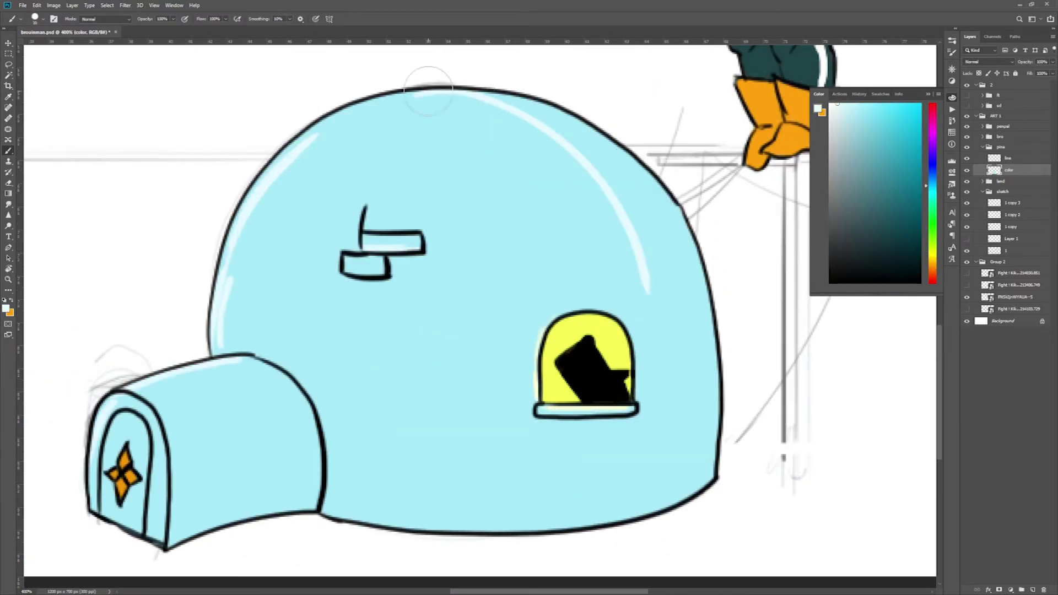
Color the standing hero's chest emblem light aqua on the hero's color layer
{"action": "scroll", "coordinate": [621, 296], "scroll_direction": "down", "scroll_amount": 3}
{"action": "left_click", "coordinate": [983, 146]}
{"action": "left_click", "coordinate": [987, 138]}
{"action": "left_click", "coordinate": [1003, 160]}
{"action": "left_click", "coordinate": [524, 132], "text": "alt"}
{"action": "scroll", "coordinate": [482, 55], "scroll_direction": "up", "scroll_amount": 3}
{"action": "left_click_drag", "start_coordinate": [451, 278], "coordinate": [499, 269]}
{"action": "left_click_drag", "start_coordinate": [482, 254], "coordinate": [498, 268]}
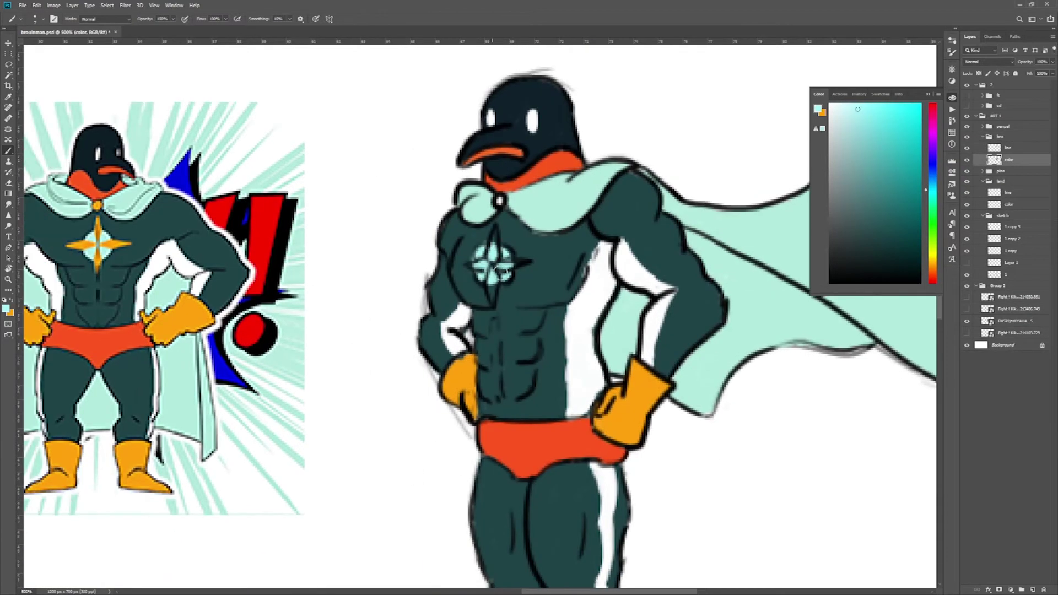
{"action": "key", "text": "x"}
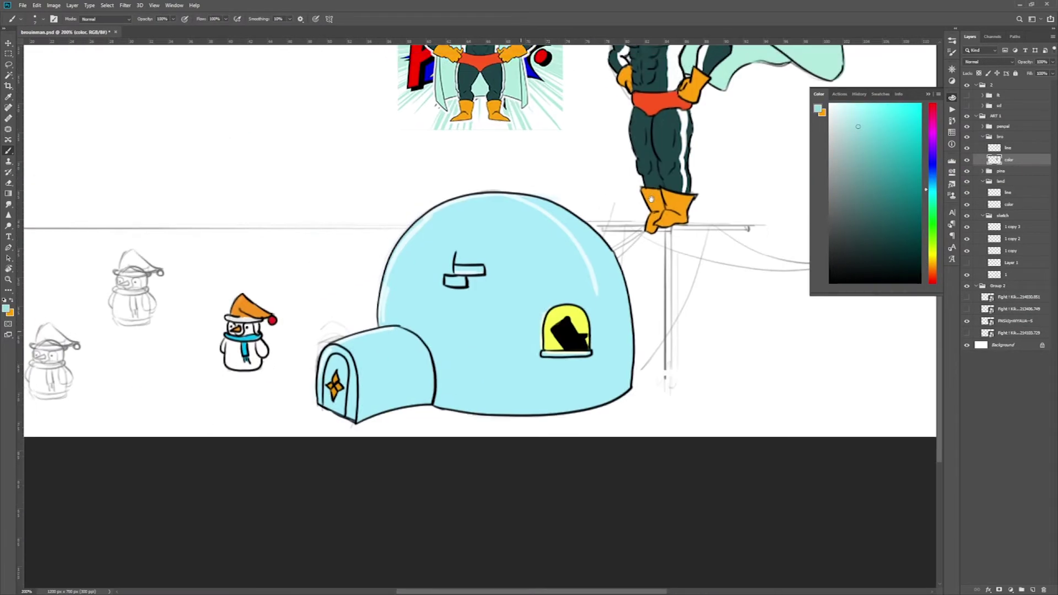
Ink the pole, its crossbar and the short cables joining it to the igloo in black on the land group's line layer
{"action": "key", "text": "d"}
{"action": "key", "text": "ctrl+plus"}
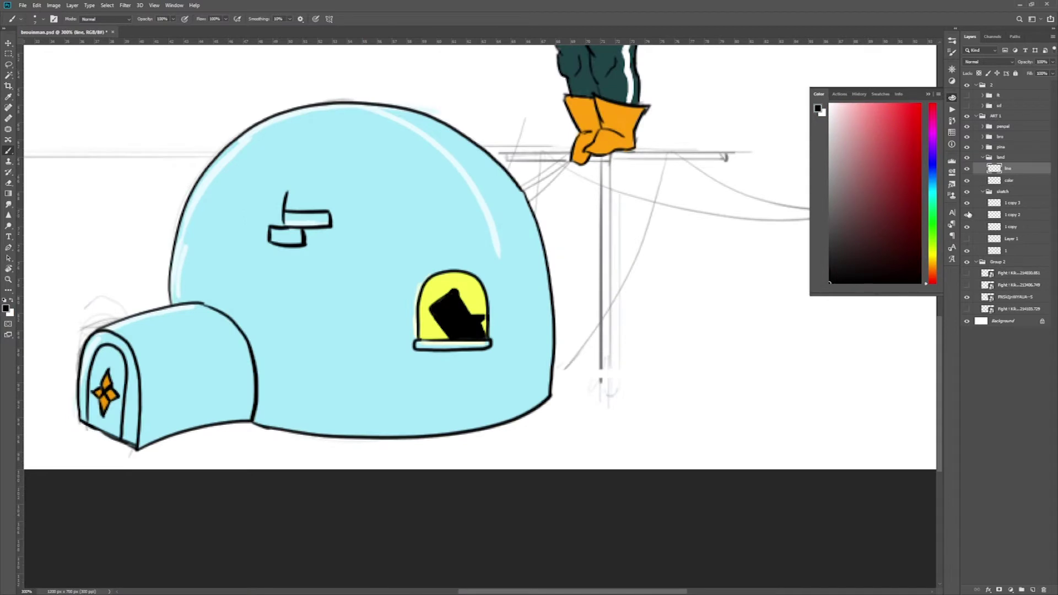
{"action": "key", "text": "ctrl+plus"}
{"action": "left_click_drag", "start_coordinate": [533, 148], "coordinate": [550, 148]}
{"action": "key", "text": "ctrl+plus"}
{"action": "mouse_move", "coordinate": [504, 173]}
{"action": "left_mouse_down"}
{"action": "mouse_move", "coordinate": [340, 172]}
{"action": "mouse_move", "coordinate": [697, 160]}
{"action": "mouse_move", "coordinate": [505, 171]}
{"action": "mouse_move", "coordinate": [502, 262]}
{"action": "left_mouse_up"}
{"action": "left_click_drag", "start_coordinate": [462, 262], "coordinate": [473, 262]}
{"action": "left_click_drag", "start_coordinate": [330, 328], "coordinate": [394, 277]}
{"action": "left_click_drag", "start_coordinate": [393, 276], "coordinate": [328, 228]}
Ink the straight horizon line across the scene and the long sagging cable running from the pole
{"action": "left_click_drag", "start_coordinate": [508, 310], "coordinate": [201, 295]}
{"action": "left_click_drag", "start_coordinate": [105, 279], "coordinate": [804, 330]}
{"action": "left_click_drag", "start_coordinate": [25, 239], "coordinate": [408, 385]}
{"action": "scroll", "coordinate": [411, 396], "scroll_direction": "down", "scroll_amount": 5}
{"action": "key", "text": "ctrl+minus"}
{"action": "key", "text": "ctrl+minus"}
{"action": "key", "text": "ctrl+minus"}
{"action": "key", "text": "ctrl+minus"}
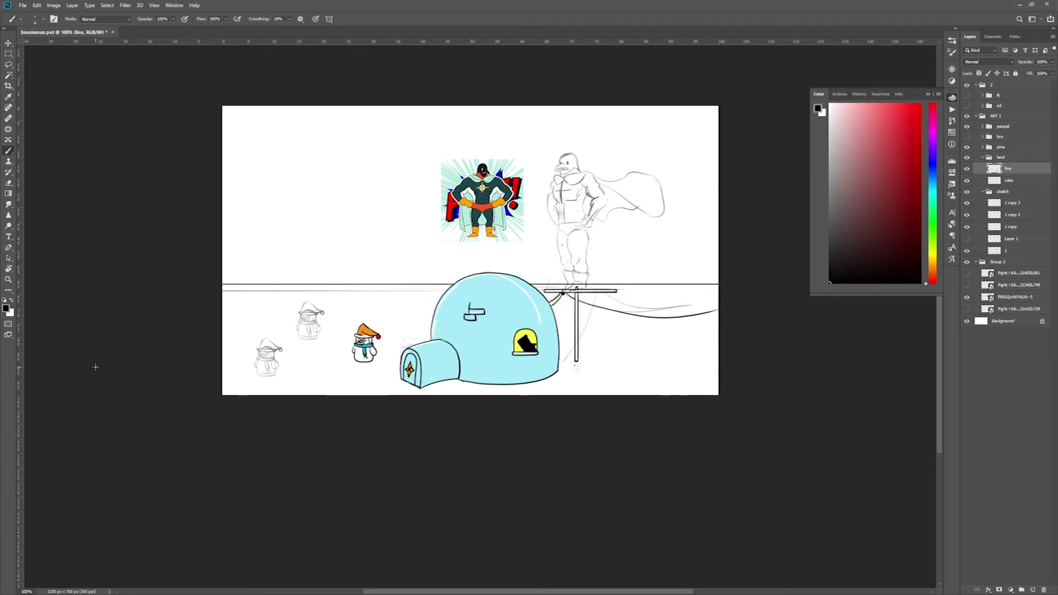
Paint the snowy ground pale blue and the sky above the horizon pale cyan on the land group's color layer
{"action": "key", "text": "alt+bracketleft"}
{"action": "mouse_move", "coordinate": [689, 375]}
{"action": "left_mouse_down"}
{"action": "mouse_move", "coordinate": [320, 389]}
{"action": "mouse_move", "coordinate": [689, 320]}
{"action": "mouse_move", "coordinate": [207, 314]}
{"action": "mouse_move", "coordinate": [667, 314]}
{"action": "left_mouse_up"}
{"action": "left_click", "coordinate": [968, 273]}
{"action": "left_click", "coordinate": [969, 309]}
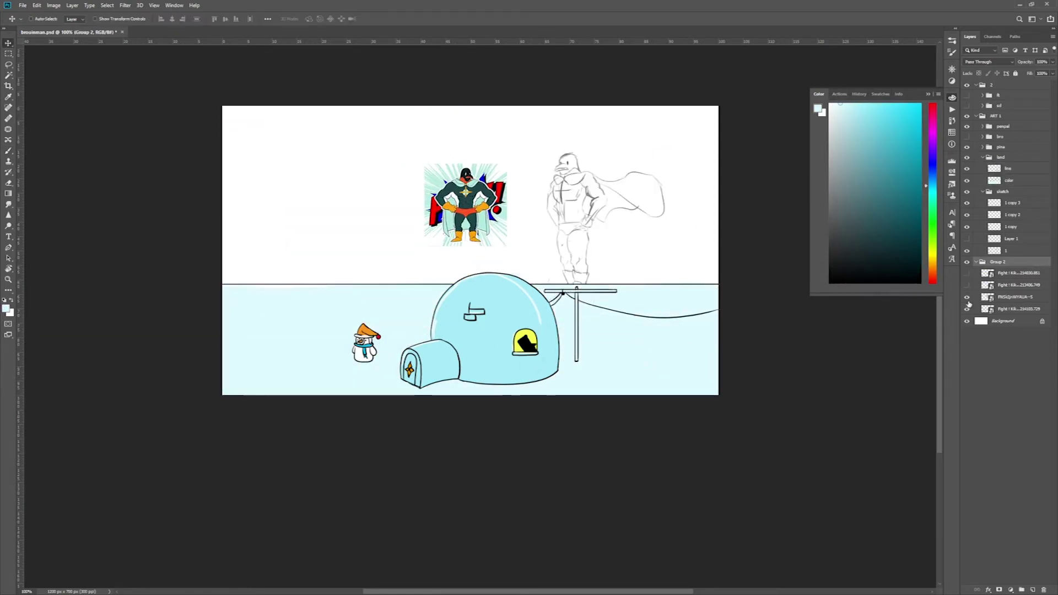
{"action": "key", "text": "v"}
{"action": "key", "text": "b"}
{"action": "mouse_move", "coordinate": [285, 123]}
{"action": "left_mouse_down"}
{"action": "mouse_move", "coordinate": [685, 114]}
{"action": "mouse_move", "coordinate": [709, 243]}
{"action": "mouse_move", "coordinate": [685, 177]}
{"action": "mouse_move", "coordinate": [281, 199]}
{"action": "left_mouse_up"}
{"action": "scroll", "coordinate": [285, 340], "scroll_direction": "up", "scroll_amount": 4}
{"action": "scroll", "coordinate": [699, 350], "scroll_direction": "down", "scroll_amount": 6}
Set up a suitable brush and paint a wide white cloud in the sky above the snowman
{"action": "left_click", "coordinate": [952, 41]}
{"action": "left_click", "coordinate": [406, 282]}
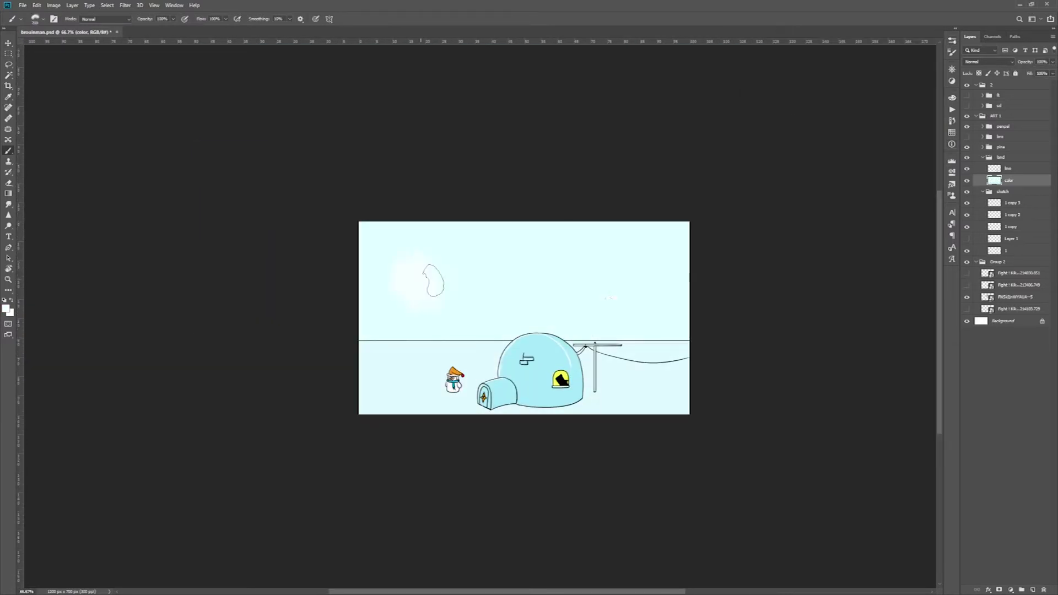
{"action": "scroll", "coordinate": [420, 264], "scroll_direction": "up", "scroll_amount": 3}
{"action": "left_click", "coordinate": [952, 41]}
{"action": "left_click", "coordinate": [761, 99]}
{"action": "mouse_move", "coordinate": [375, 292]}
{"action": "left_mouse_down"}
{"action": "mouse_move", "coordinate": [485, 276]}
{"action": "mouse_move", "coordinate": [371, 281]}
{"action": "mouse_move", "coordinate": [560, 317]}
{"action": "mouse_move", "coordinate": [705, 303]}
{"action": "left_mouse_up"}
Color the pole and its crossbar dark brown beside the igloo
{"action": "scroll", "coordinate": [725, 307], "scroll_direction": "down", "scroll_amount": 2}
{"action": "scroll", "coordinate": [725, 307], "scroll_direction": "right", "scroll_amount": 5}
{"action": "scroll", "coordinate": [726, 221], "scroll_direction": "up", "scroll_amount": 2}
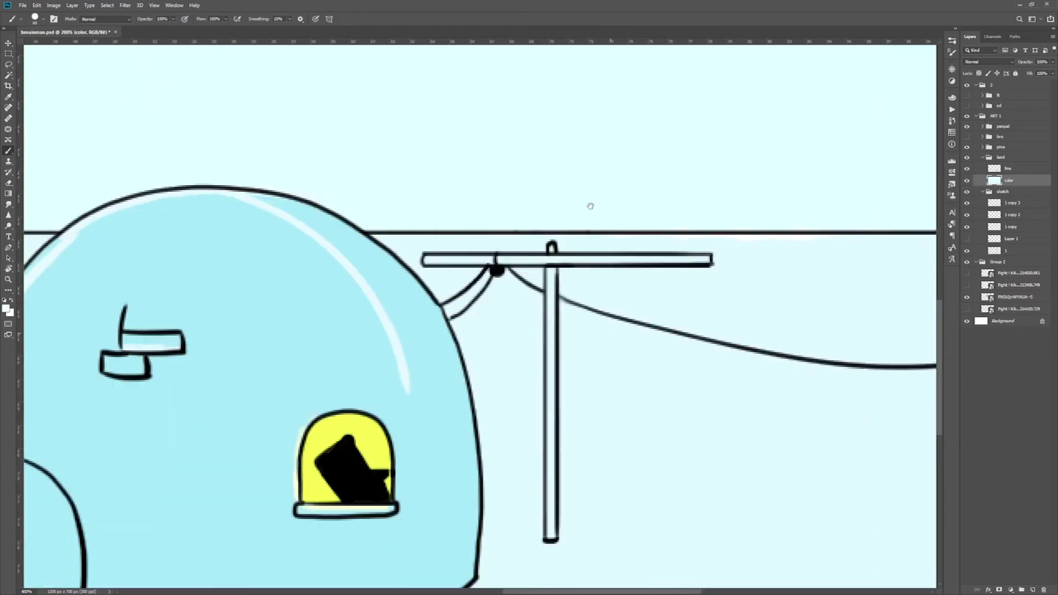
{"action": "right_click", "coordinate": [851, 119], "text": "alt+shift"}
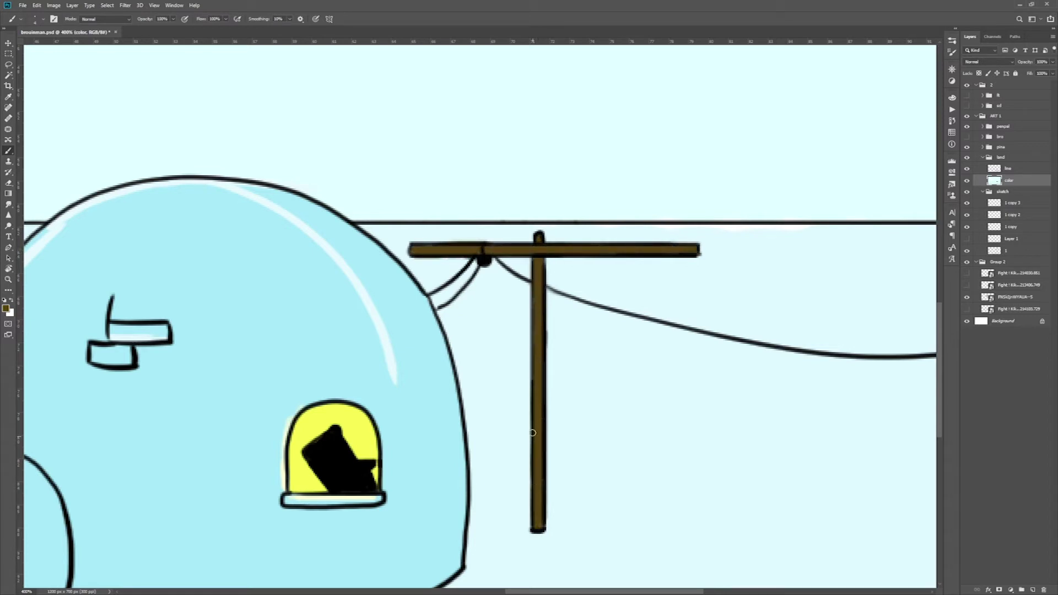
Shift the colored hero group sideways so the boots stand on the pole's crossbar
{"action": "key", "text": "v"}
{"action": "left_click_drag", "start_coordinate": [551, 219], "coordinate": [607, 219]}
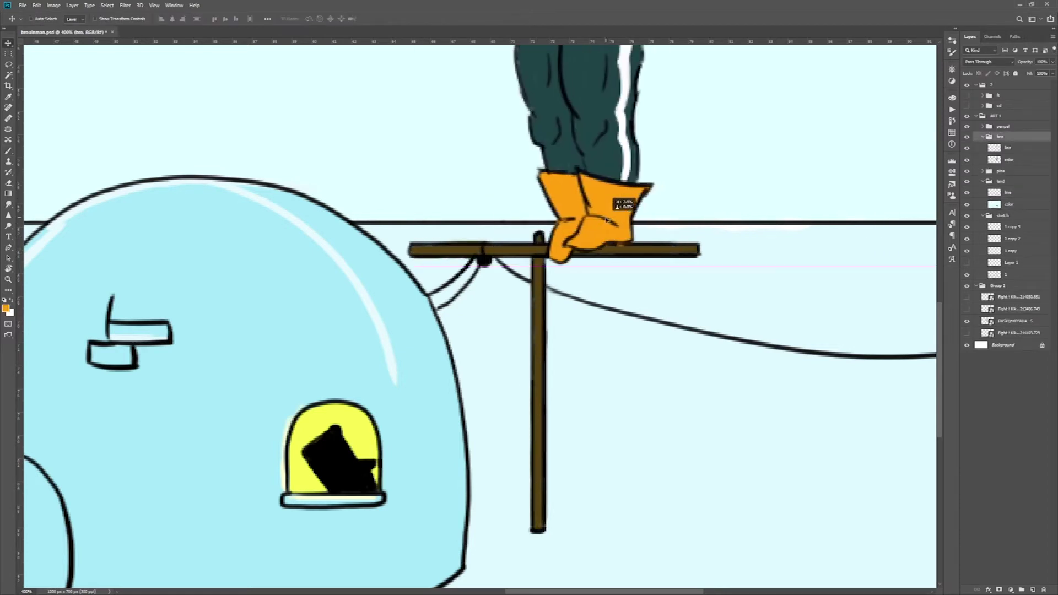
{"action": "left_click", "coordinate": [983, 137]}
{"action": "key", "text": "e"}
{"action": "key", "text": "ctrl+1"}
Select the igloo and land groups and adjust their placement in the scene
{"action": "left_click", "coordinate": [983, 158]}
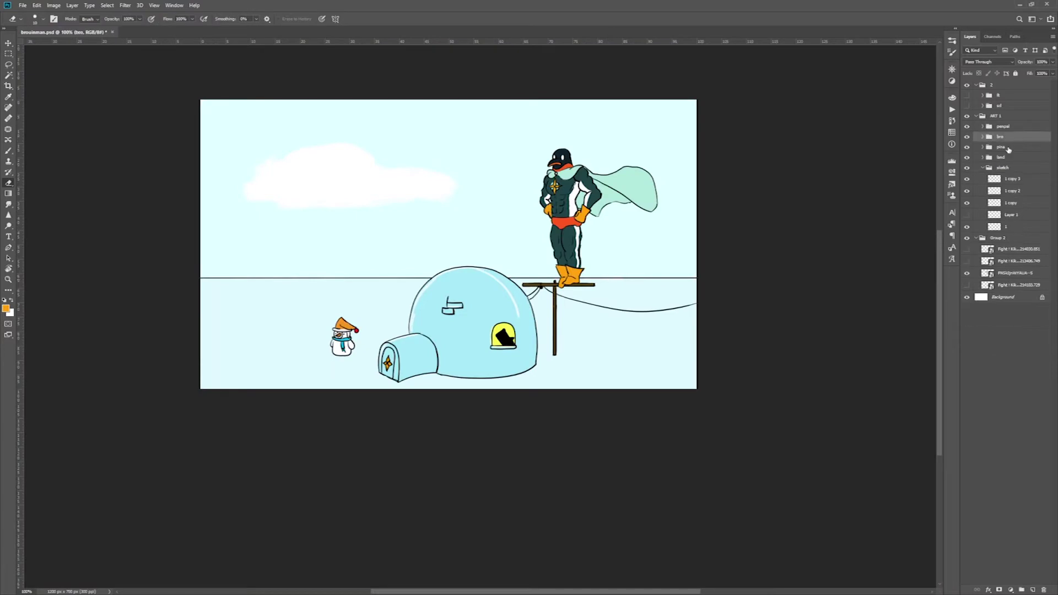
{"action": "left_click", "coordinate": [1009, 147]}
{"action": "left_click", "coordinate": [1009, 157], "text": "shift"}
{"action": "key", "text": "ctrl+t"}
{"action": "key", "text": "Escape"}
{"action": "mouse_move", "coordinate": [343, 339]}
{"action": "left_mouse_down"}
{"action": "mouse_move", "coordinate": [272, 343]}
{"action": "mouse_move", "coordinate": [323, 345]}
{"action": "mouse_move", "coordinate": [297, 299]}
{"action": "left_mouse_up"}
{"action": "key", "text": "ctrl+t"}
{"action": "key", "text": "Return"}
{"action": "left_click_drag", "start_coordinate": [676, 293], "coordinate": [634, 314]}
Organize the side-view scene's rough layers into a SKETCH group and name the sled group SLEAD
{"action": "left_click", "coordinate": [983, 178]}
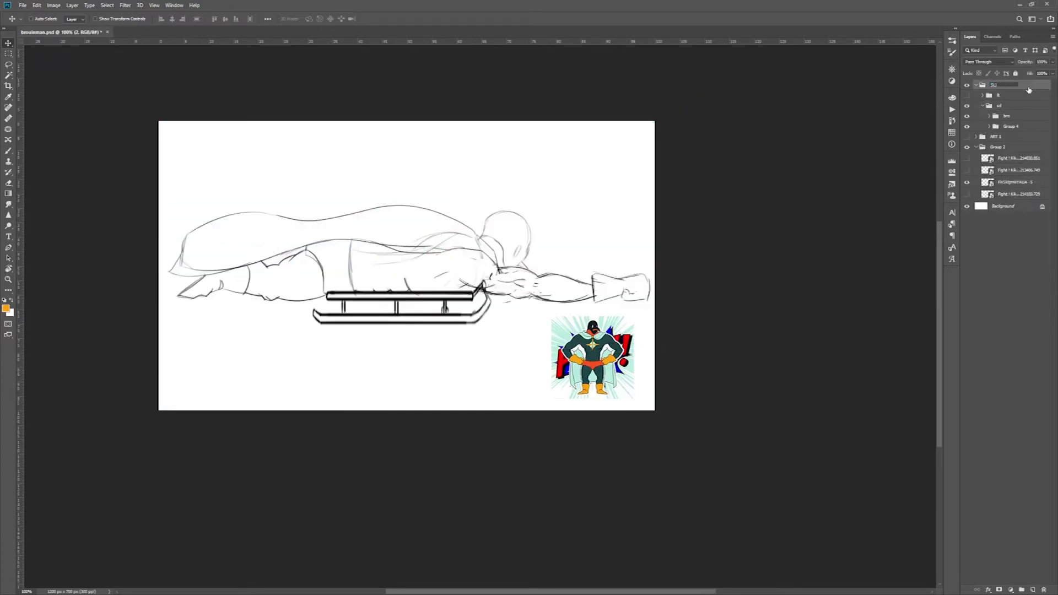
{"action": "left_click_drag", "start_coordinate": [1009, 126], "coordinate": [1007, 117]}
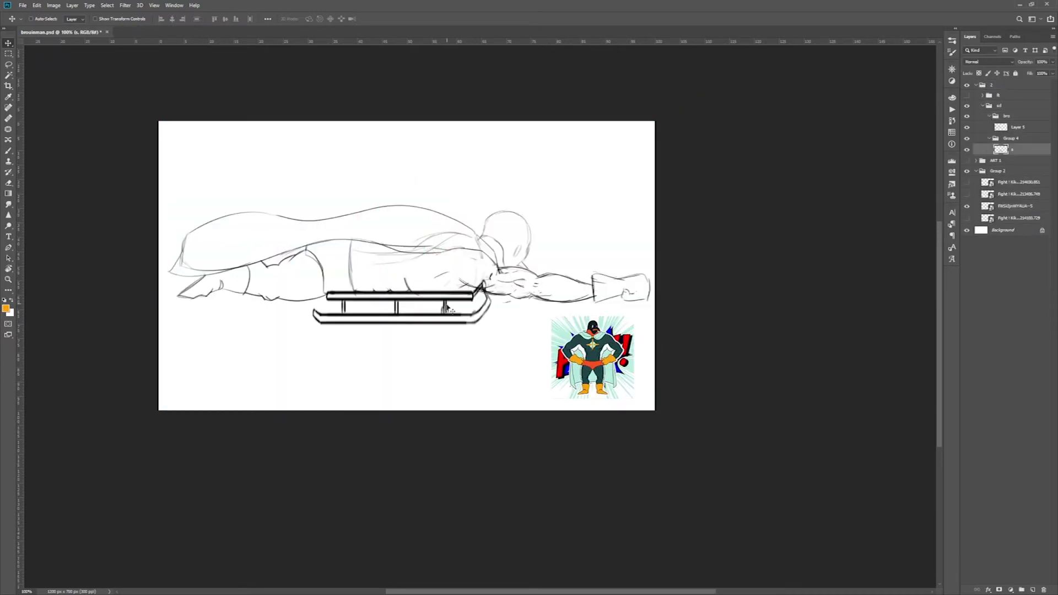
{"action": "double_click", "coordinate": [1012, 126]}
{"action": "left_click_drag", "start_coordinate": [1022, 139], "coordinate": [1018, 113]}
{"action": "double_click", "coordinate": [1009, 136]}
{"action": "type", "text": "SLEAD"}
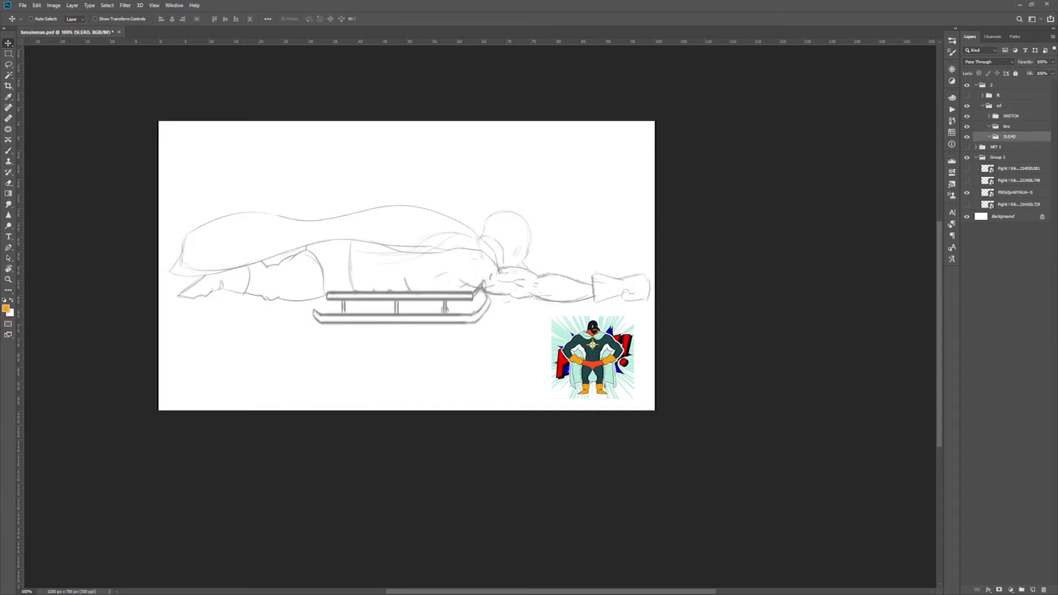
Ink the lying hero's shoulder, upper-arm muscles and cape edges near the neck on a new layer in the bro group
{"action": "key", "text": "ctrl+shift+alt+n"}
{"action": "key", "text": "b"}
{"action": "scroll", "coordinate": [498, 262], "scroll_direction": "up", "scroll_amount": 3}
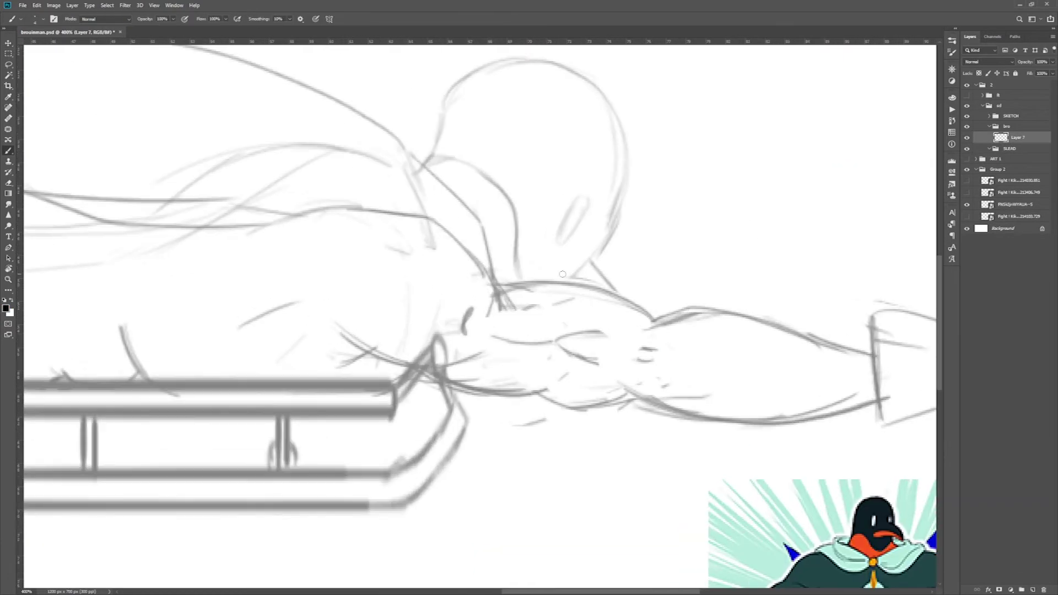
{"action": "left_click_drag", "start_coordinate": [426, 212], "coordinate": [498, 301]}
{"action": "left_click_drag", "start_coordinate": [492, 276], "coordinate": [384, 127]}
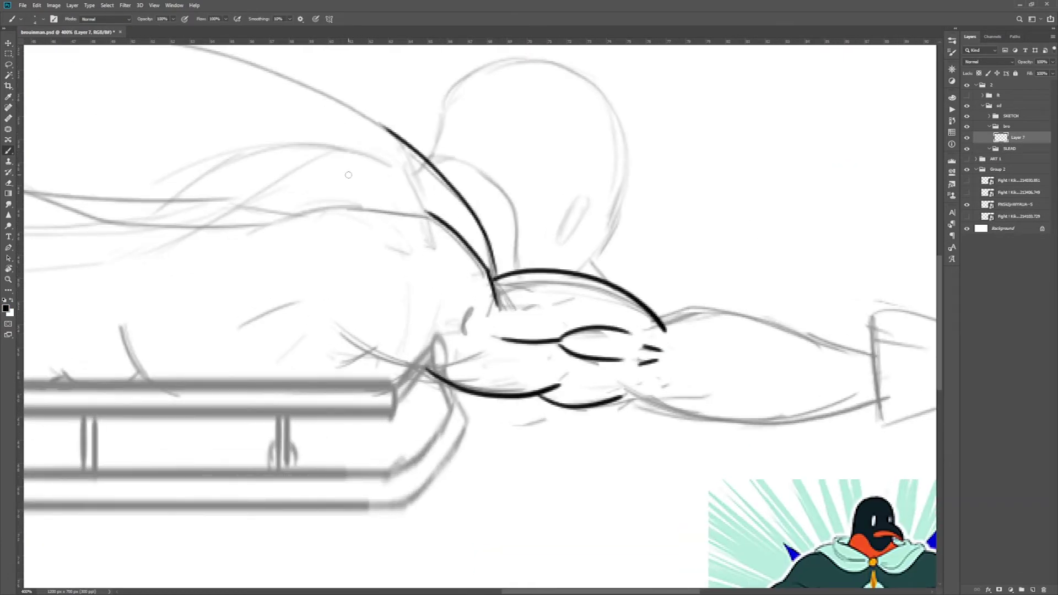
Ink the outstretched forearm and the flared glove with its closed fist and thumb
{"action": "mouse_move", "coordinate": [640, 402]}
{"action": "left_mouse_down"}
{"action": "mouse_move", "coordinate": [411, 298]}
{"action": "mouse_move", "coordinate": [490, 318]}
{"action": "left_mouse_up"}
{"action": "scroll", "coordinate": [489, 319], "scroll_direction": "up", "scroll_amount": 1}
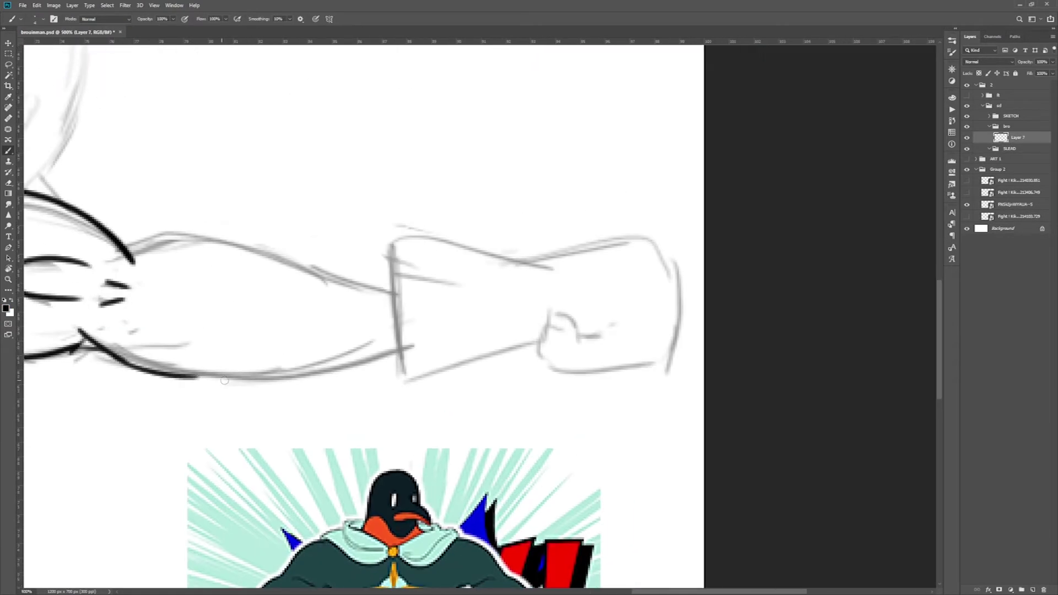
{"action": "left_click_drag", "start_coordinate": [127, 243], "coordinate": [401, 293]}
{"action": "left_click_drag", "start_coordinate": [395, 246], "coordinate": [400, 381]}
{"action": "left_click_drag", "start_coordinate": [421, 381], "coordinate": [431, 288]}
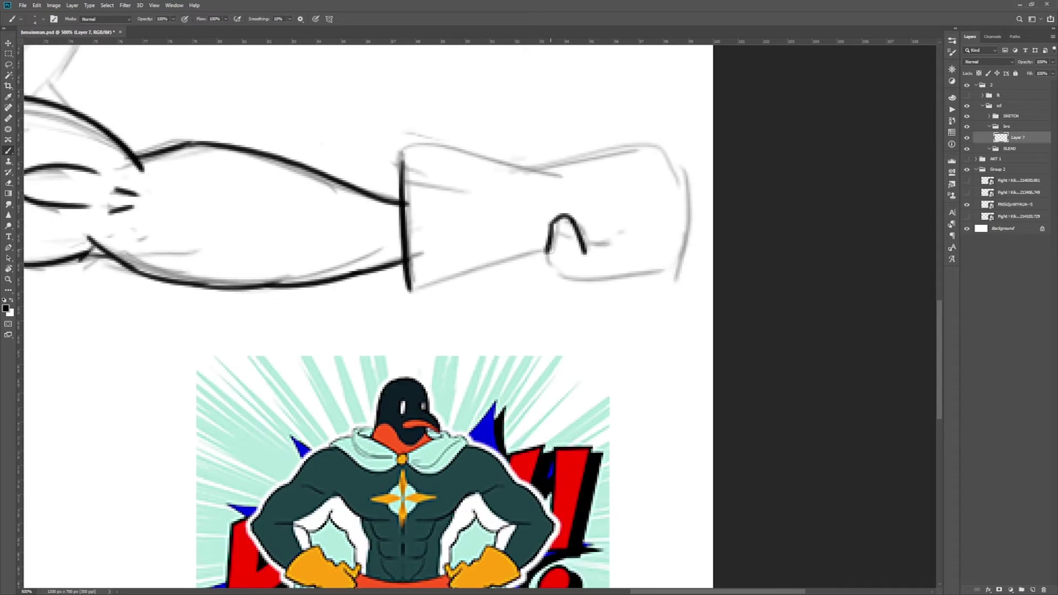
{"action": "left_click_drag", "start_coordinate": [544, 255], "coordinate": [521, 175]}
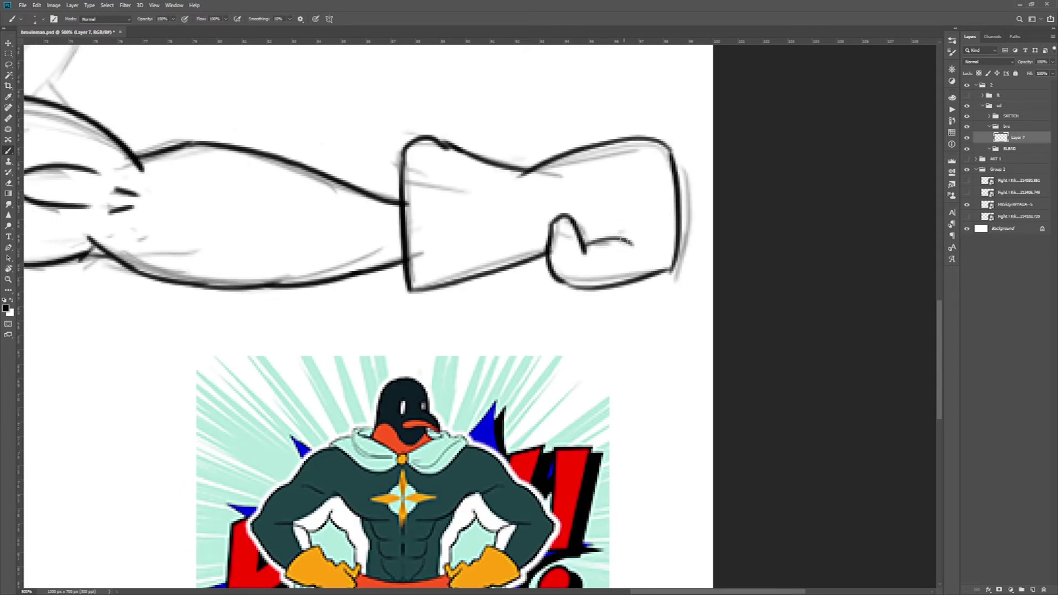
{"action": "left_click_drag", "start_coordinate": [587, 242], "coordinate": [628, 240]}
Ink the chest and bumpy belly contours resting on the sled, and the waistband line
{"action": "scroll", "coordinate": [386, 276], "scroll_direction": "left", "scroll_amount": 10}
{"action": "left_click_drag", "start_coordinate": [509, 284], "coordinate": [755, 306]}
{"action": "left_click_drag", "start_coordinate": [700, 356], "coordinate": [398, 339]}
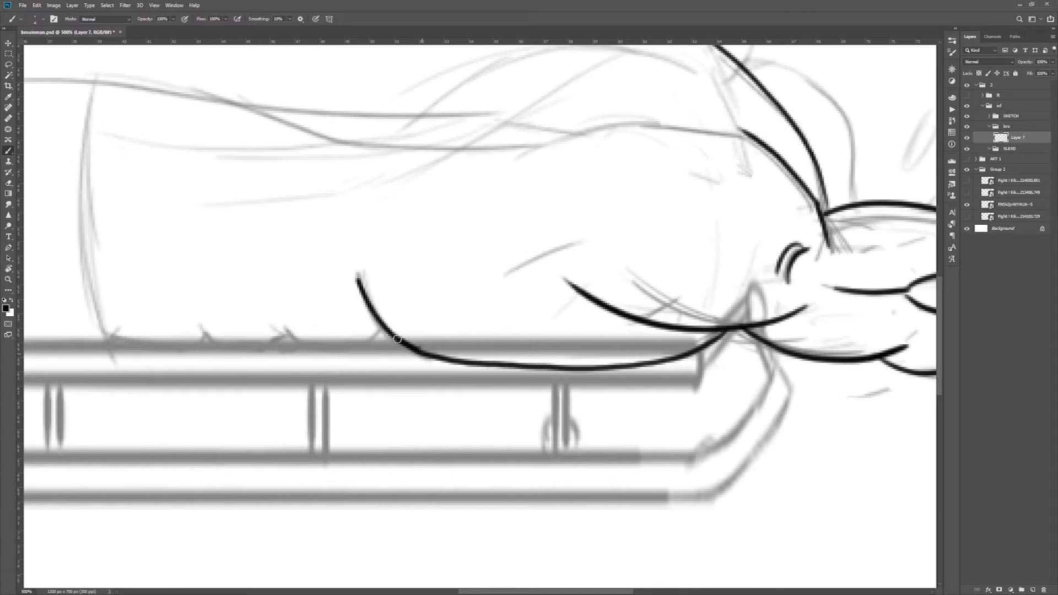
{"action": "scroll", "coordinate": [419, 348], "scroll_direction": "left", "scroll_amount": 5}
{"action": "left_click_drag", "start_coordinate": [462, 327], "coordinate": [650, 334]}
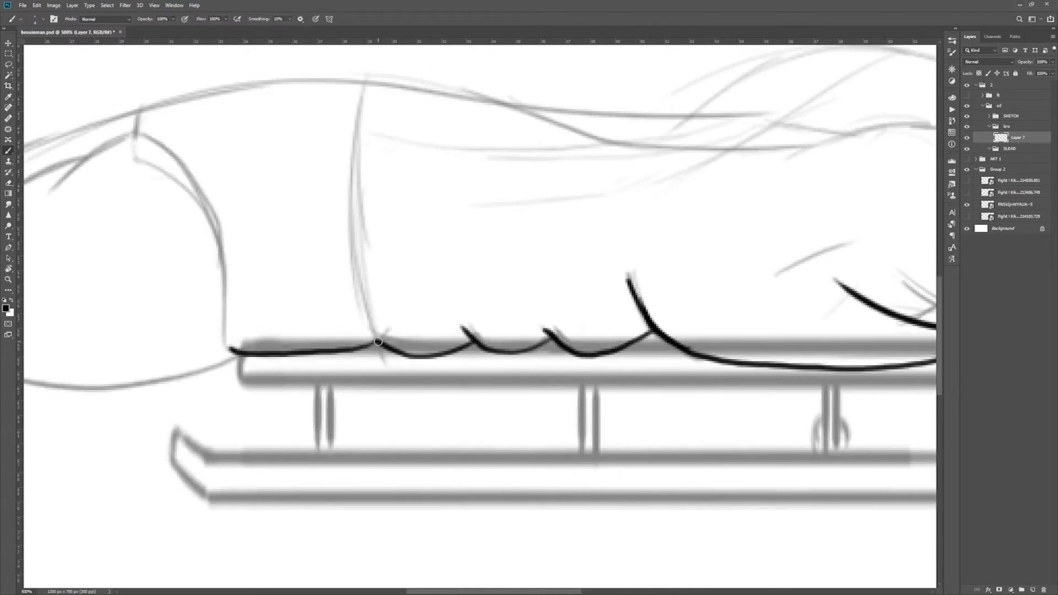
{"action": "left_click_drag", "start_coordinate": [363, 82], "coordinate": [381, 345]}
Ink the cape's lower edge over the legs and the thigh and knee contours beneath it
{"action": "scroll", "coordinate": [380, 342], "scroll_direction": "left", "scroll_amount": 5}
{"action": "mouse_move", "coordinate": [447, 158]}
{"action": "left_mouse_down"}
{"action": "mouse_move", "coordinate": [543, 378]}
{"action": "mouse_move", "coordinate": [484, 130]}
{"action": "left_mouse_up"}
{"action": "mouse_move", "coordinate": [149, 237]}
{"action": "left_mouse_down"}
{"action": "mouse_move", "coordinate": [543, 118]}
{"action": "mouse_move", "coordinate": [852, 144]}
{"action": "left_mouse_up"}
{"action": "mouse_move", "coordinate": [449, 158]}
{"action": "left_mouse_down"}
{"action": "mouse_move", "coordinate": [304, 275]}
{"action": "mouse_move", "coordinate": [310, 234]}
{"action": "left_mouse_up"}
{"action": "key", "text": "ctrl+z"}
{"action": "left_click_drag", "start_coordinate": [408, 172], "coordinate": [365, 211]}
{"action": "scroll", "coordinate": [471, 408], "scroll_direction": "left", "scroll_amount": 8}
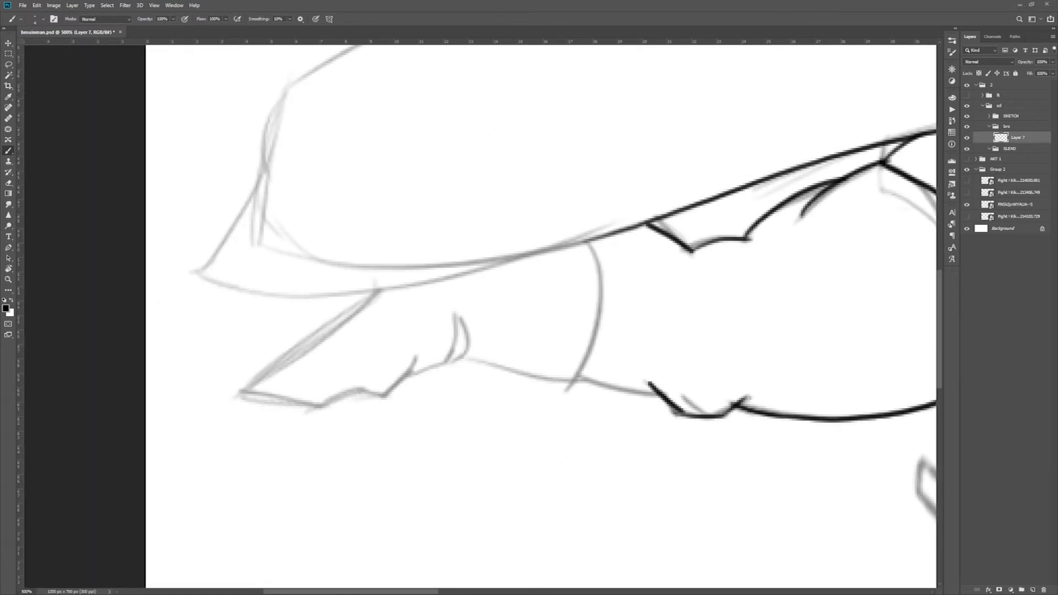
Ink the cape's pointed rear corner and the boot trailing beneath it
{"action": "scroll", "coordinate": [541, 317], "scroll_direction": "left", "scroll_amount": 2}
{"action": "scroll", "coordinate": [541, 317], "scroll_direction": "up", "scroll_amount": 1}
{"action": "left_click_drag", "start_coordinate": [408, 124], "coordinate": [311, 317]}
{"action": "left_click_drag", "start_coordinate": [759, 258], "coordinate": [311, 317]}
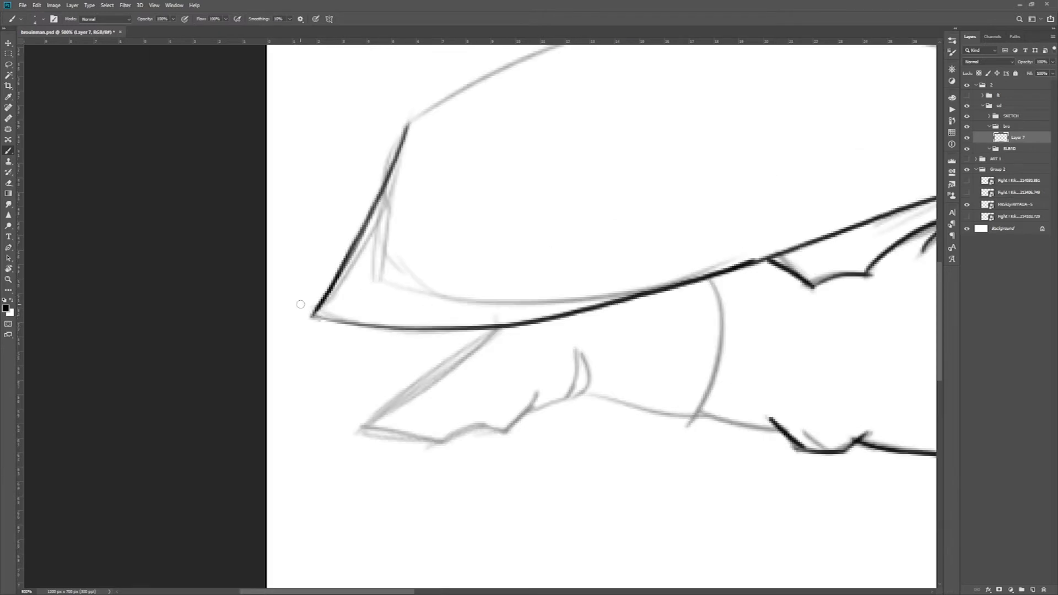
{"action": "mouse_move", "coordinate": [371, 424]}
{"action": "left_mouse_down"}
{"action": "mouse_move", "coordinate": [577, 402]}
{"action": "mouse_move", "coordinate": [558, 299]}
{"action": "left_mouse_up"}
Ink the cape's long wavy upper edge forward from its rear corner
{"action": "scroll", "coordinate": [577, 402], "scroll_direction": "right", "scroll_amount": 2}
{"action": "scroll", "coordinate": [557, 299], "scroll_direction": "up", "scroll_amount": 4}
{"action": "scroll", "coordinate": [557, 300], "scroll_direction": "right", "scroll_amount": 2}
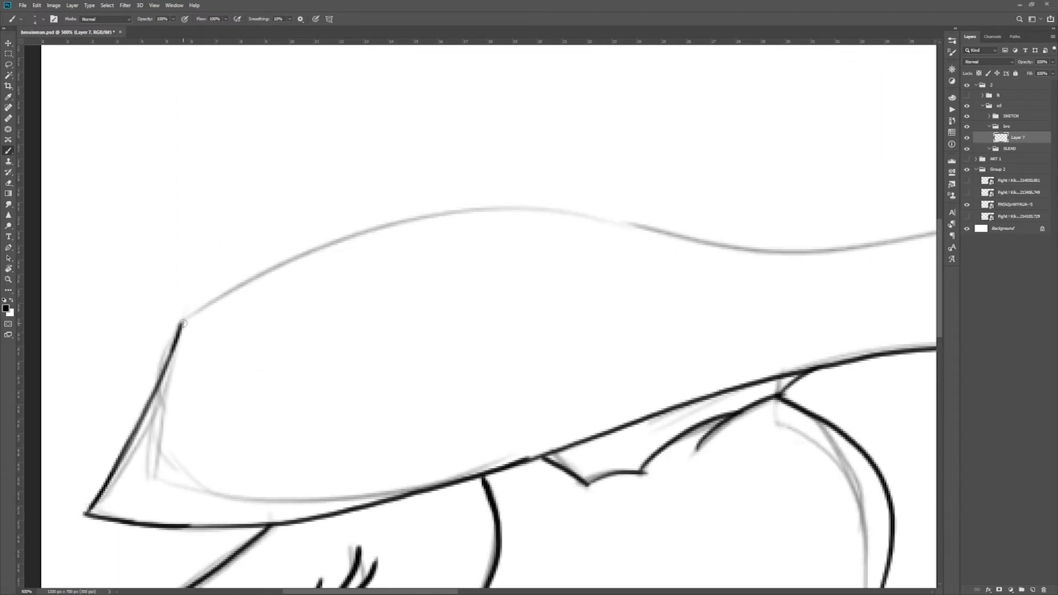
{"action": "left_click_drag", "start_coordinate": [182, 326], "coordinate": [496, 242]}
{"action": "scroll", "coordinate": [309, 338], "scroll_direction": "down", "scroll_amount": 2}
Ink the lying hero's round head, the cape collar and the remaining contours around the upper body
{"action": "mouse_move", "coordinate": [309, 337]}
{"action": "left_mouse_down"}
{"action": "mouse_move", "coordinate": [308, 182]}
{"action": "mouse_move", "coordinate": [293, 167]}
{"action": "left_mouse_up"}
{"action": "left_click_drag", "start_coordinate": [361, 312], "coordinate": [662, 317]}
{"action": "left_click_drag", "start_coordinate": [606, 220], "coordinate": [359, 292]}
{"action": "left_click_drag", "start_coordinate": [551, 436], "coordinate": [367, 298]}
{"action": "scroll", "coordinate": [480, 317], "scroll_direction": "down", "scroll_amount": 5}
{"action": "scroll", "coordinate": [480, 317], "scroll_direction": "up", "scroll_amount": 4}
{"action": "scroll", "coordinate": [480, 317], "scroll_direction": "down", "scroll_amount": 3}
Name the ink layer line, adjust the selection of the lying figure, and add a color layer beneath it
{"action": "double_click", "coordinate": [1019, 137]}
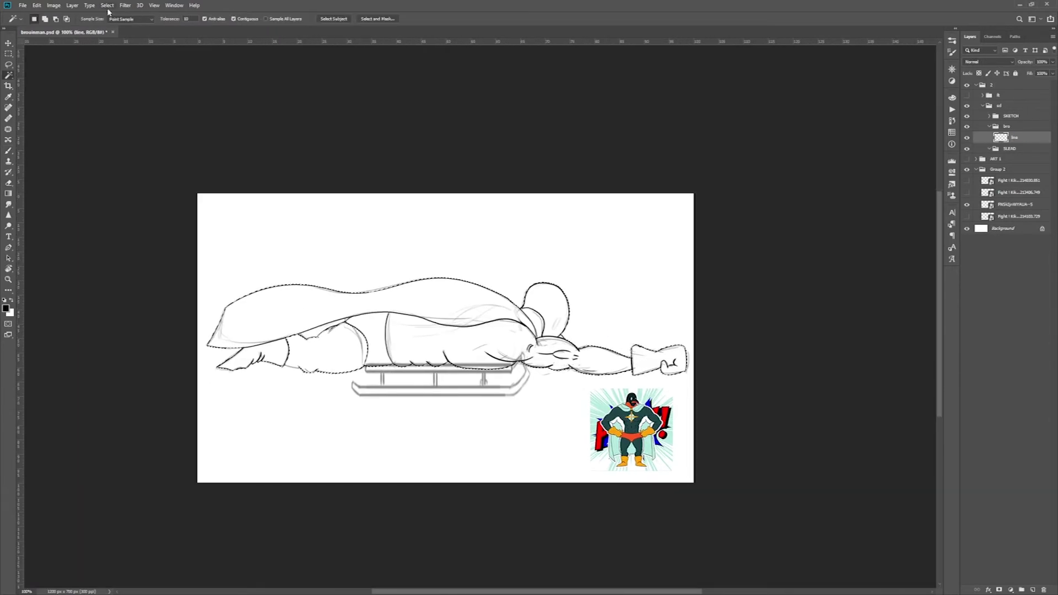
{"action": "left_click", "coordinate": [107, 5]}
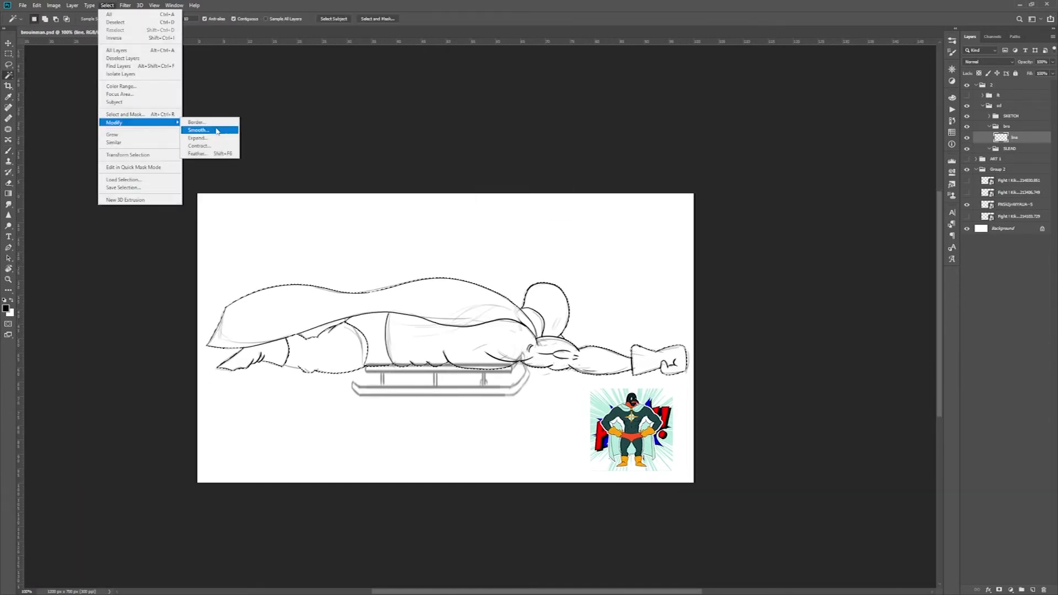
{"action": "left_click", "coordinate": [1034, 132]}
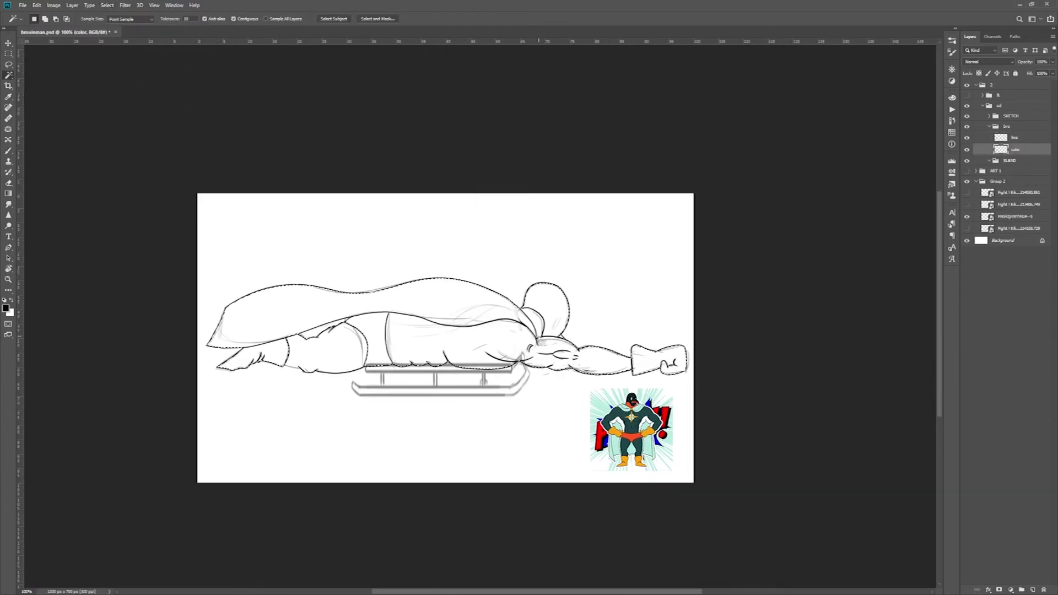
Fill the lying figure with dark teal on the color layer and erase the overflow along the outlines
{"action": "key", "text": "b"}
{"action": "mouse_move", "coordinate": [221, 331]}
{"action": "left_mouse_down"}
{"action": "mouse_move", "coordinate": [497, 314]}
{"action": "mouse_move", "coordinate": [679, 359]}
{"action": "mouse_move", "coordinate": [480, 388]}
{"action": "left_mouse_up"}
{"action": "key", "text": "e"}
{"action": "scroll", "coordinate": [270, 320], "scroll_direction": "up", "scroll_amount": 4}
{"action": "left_click_drag", "start_coordinate": [651, 331], "coordinate": [529, 377]}
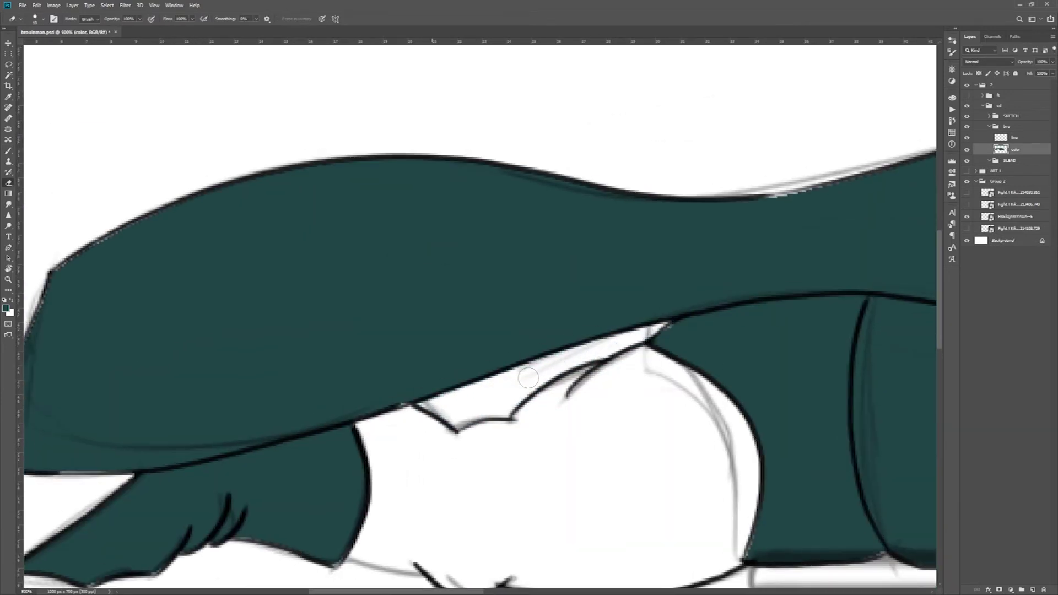
{"action": "left_click_drag", "start_coordinate": [773, 345], "coordinate": [875, 198]}
{"action": "key", "text": "alt+bracketright"}
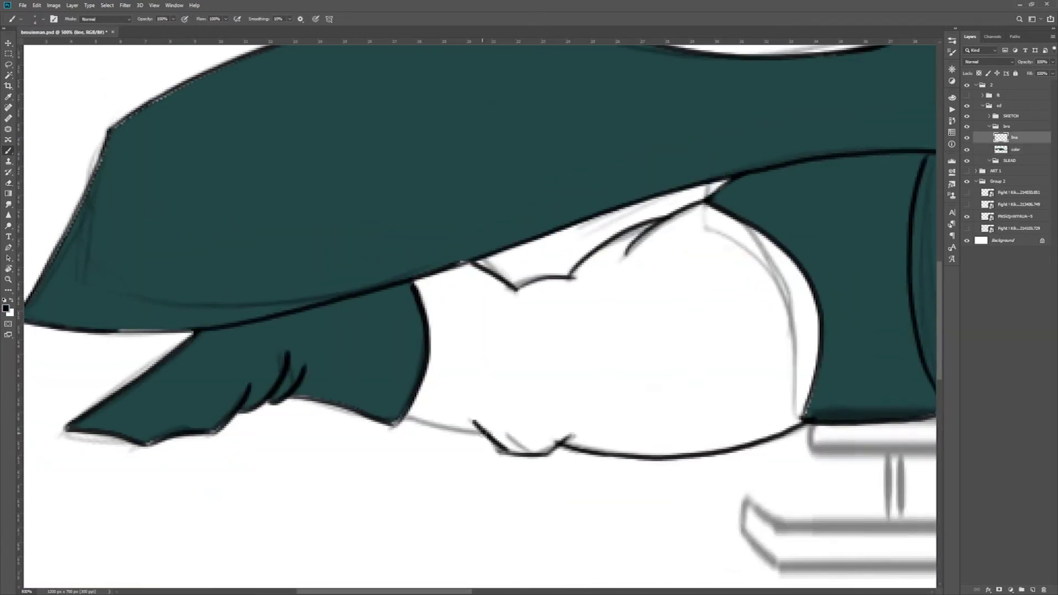
Extend the dark teal fill over the remaining unpainted part of the lying figure's leg on the color layer
{"action": "scroll", "coordinate": [875, 199], "scroll_direction": "up", "scroll_amount": 2}
{"action": "key", "text": "alt+bracketleft"}
{"action": "mouse_move", "coordinate": [468, 331]}
{"action": "left_mouse_down"}
{"action": "mouse_move", "coordinate": [430, 428]}
{"action": "mouse_move", "coordinate": [586, 328]}
{"action": "mouse_move", "coordinate": [770, 279]}
{"action": "mouse_move", "coordinate": [757, 460]}
{"action": "left_mouse_up"}
{"action": "mouse_move", "coordinate": [470, 474]}
{"action": "left_mouse_down"}
{"action": "mouse_move", "coordinate": [634, 458]}
{"action": "mouse_move", "coordinate": [689, 483]}
{"action": "left_mouse_up"}
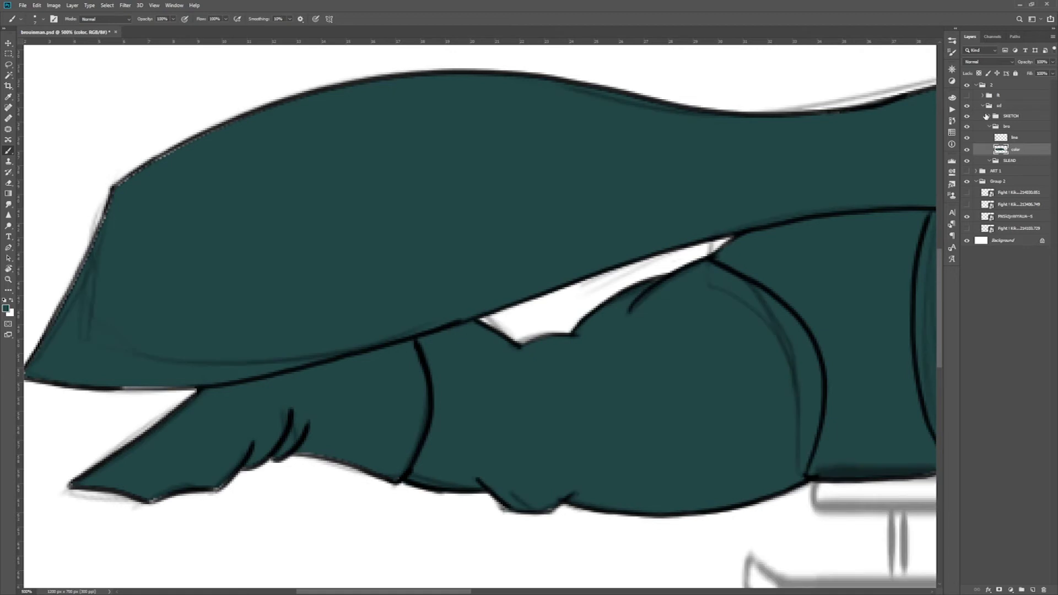
Lock the color layer's transparent pixels and paint the lying figure's boot orange
{"action": "scroll", "coordinate": [480, 314], "scroll_direction": "down", "scroll_amount": 4}
{"action": "scroll", "coordinate": [394, 200], "scroll_direction": "up", "scroll_amount": 4}
{"action": "key", "text": "slash"}
{"action": "mouse_move", "coordinate": [326, 157]}
{"action": "left_mouse_down"}
{"action": "mouse_move", "coordinate": [426, 288]}
{"action": "mouse_move", "coordinate": [386, 182]}
{"action": "left_mouse_up"}
{"action": "scroll", "coordinate": [386, 182], "scroll_direction": "down", "scroll_amount": 3}
{"action": "scroll", "coordinate": [524, 276], "scroll_direction": "up", "scroll_amount": 3}
{"action": "mouse_move", "coordinate": [425, 213]}
{"action": "left_mouse_down"}
{"action": "mouse_move", "coordinate": [610, 241]}
{"action": "mouse_move", "coordinate": [598, 253]}
{"action": "mouse_move", "coordinate": [598, 184]}
{"action": "mouse_move", "coordinate": [539, 293]}
{"action": "mouse_move", "coordinate": [512, 237]}
{"action": "left_mouse_up"}
{"action": "scroll", "coordinate": [512, 237], "scroll_direction": "down", "scroll_amount": 3}
{"action": "mouse_move", "coordinate": [733, 325]}
{"action": "left_mouse_down"}
{"action": "mouse_move", "coordinate": [661, 325]}
{"action": "mouse_move", "coordinate": [599, 385]}
{"action": "left_mouse_up"}
{"action": "scroll", "coordinate": [514, 449], "scroll_direction": "left", "scroll_amount": 10}
{"action": "mouse_move", "coordinate": [381, 359]}
{"action": "left_mouse_down"}
{"action": "mouse_move", "coordinate": [479, 331]}
{"action": "mouse_move", "coordinate": [562, 325]}
{"action": "mouse_move", "coordinate": [573, 341]}
{"action": "mouse_move", "coordinate": [683, 158]}
{"action": "mouse_move", "coordinate": [746, 187]}
{"action": "left_mouse_up"}
{"action": "scroll", "coordinate": [574, 342], "scroll_direction": "up", "scroll_amount": 3}
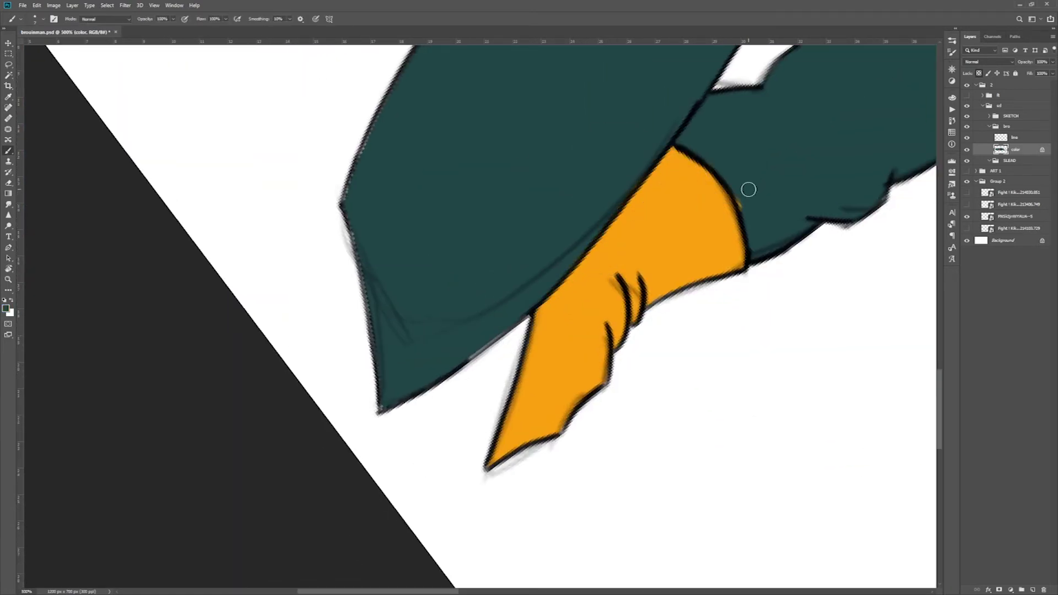
Color the cape mint green, the trunks and collar red, and the glove orange
{"action": "scroll", "coordinate": [816, 354], "scroll_direction": "down", "scroll_amount": 3}
{"action": "scroll", "coordinate": [815, 354], "scroll_direction": "right", "scroll_amount": 10}
{"action": "scroll", "coordinate": [662, 331], "scroll_direction": "up", "scroll_amount": 5}
{"action": "key", "text": "ctrl+minus"}
{"action": "left_click", "coordinate": [107, 5]}
{"action": "left_click", "coordinate": [209, 137]}
{"action": "key", "text": "Return"}
{"action": "mouse_move", "coordinate": [232, 353]}
{"action": "left_mouse_down"}
{"action": "mouse_move", "coordinate": [591, 382]}
{"action": "mouse_move", "coordinate": [772, 341]}
{"action": "left_mouse_up"}
{"action": "key", "text": "ctrl+d"}
{"action": "scroll", "coordinate": [551, 331], "scroll_direction": "right", "scroll_amount": 10}
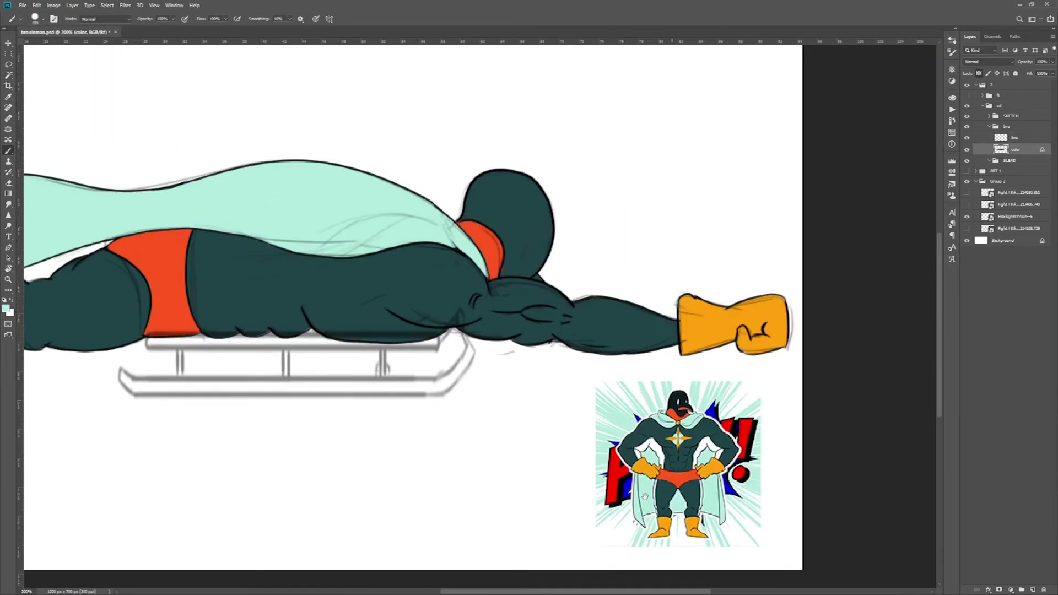
Paint the head near-black with a slanted white eye and add a small orange emblem tip under the chest
{"action": "scroll", "coordinate": [441, 193], "scroll_direction": "up", "scroll_amount": 3}
{"action": "left_click_drag", "start_coordinate": [466, 306], "coordinate": [310, 268]}
{"action": "left_click_drag", "start_coordinate": [482, 357], "coordinate": [456, 342]}
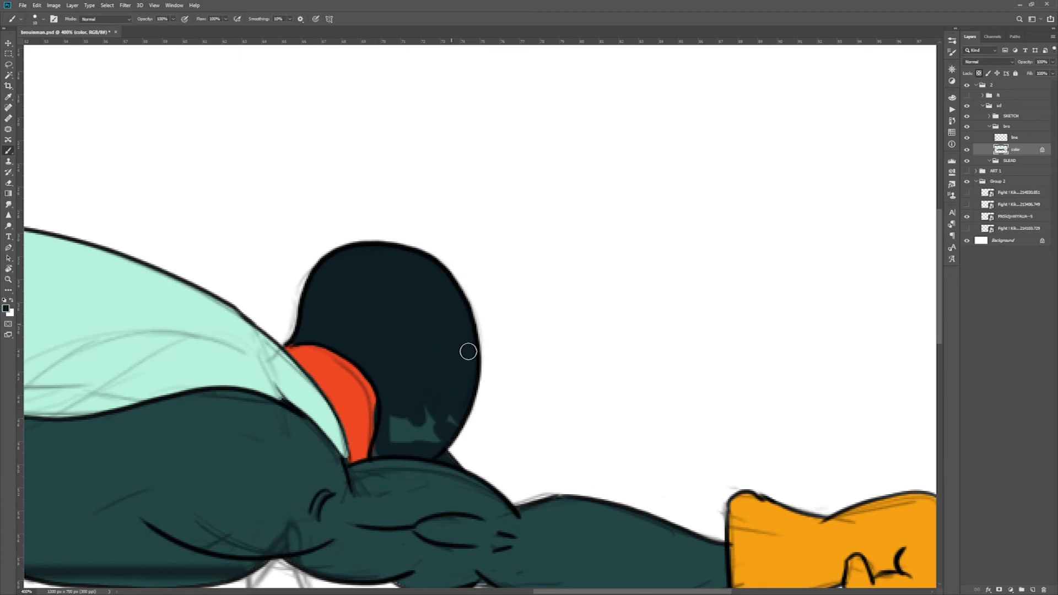
{"action": "key", "text": "ctrl+plus"}
{"action": "left_click_drag", "start_coordinate": [639, 341], "coordinate": [590, 355]}
{"action": "left_click_drag", "start_coordinate": [554, 412], "coordinate": [550, 441]}
{"action": "key", "text": "ctrl+minus"}
{"action": "key", "text": "ctrl+minus"}
{"action": "key", "text": "ctrl+minus"}
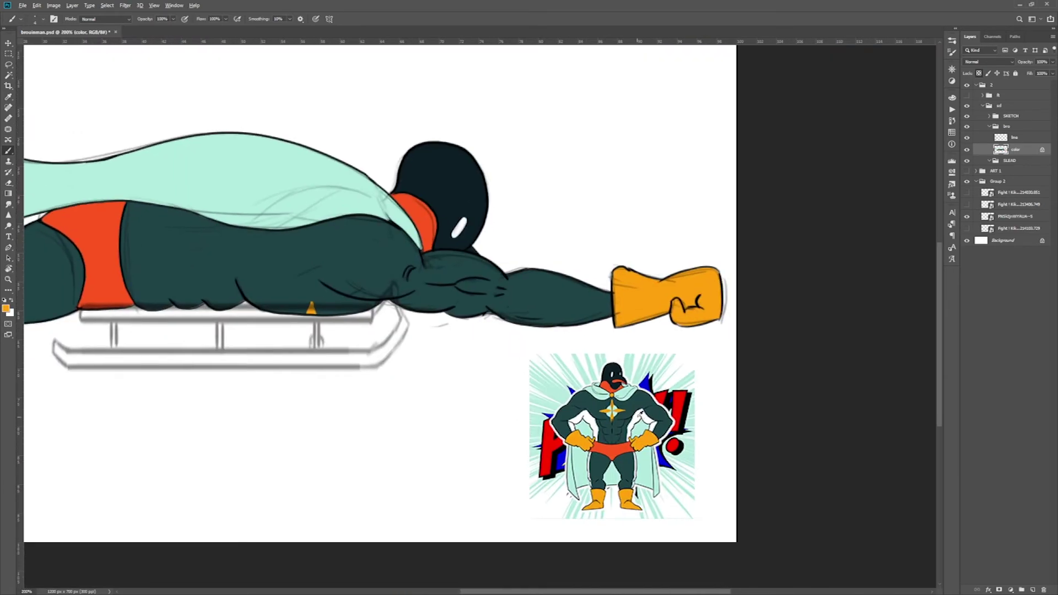
Paint white stripes along the lying figure's side and thigh, tapering the torso stripe toward the armpit
{"action": "key", "text": "ctrl+plus"}
{"action": "key", "text": "ctrl+plus"}
{"action": "key", "text": "ctrl+plus"}
{"action": "mouse_move", "coordinate": [195, 301]}
{"action": "left_mouse_down"}
{"action": "mouse_move", "coordinate": [480, 322]}
{"action": "mouse_move", "coordinate": [485, 301]}
{"action": "mouse_move", "coordinate": [196, 292]}
{"action": "mouse_move", "coordinate": [474, 287]}
{"action": "left_mouse_up"}
{"action": "mouse_move", "coordinate": [877, 467]}
{"action": "left_mouse_down"}
{"action": "mouse_move", "coordinate": [378, 278]}
{"action": "mouse_move", "coordinate": [583, 384]}
{"action": "mouse_move", "coordinate": [331, 218]}
{"action": "mouse_move", "coordinate": [548, 397]}
{"action": "mouse_move", "coordinate": [860, 430]}
{"action": "left_mouse_up"}
{"action": "mouse_move", "coordinate": [309, 312]}
{"action": "left_mouse_down"}
{"action": "mouse_move", "coordinate": [754, 374]}
{"action": "mouse_move", "coordinate": [386, 314]}
{"action": "mouse_move", "coordinate": [319, 345]}
{"action": "left_mouse_up"}
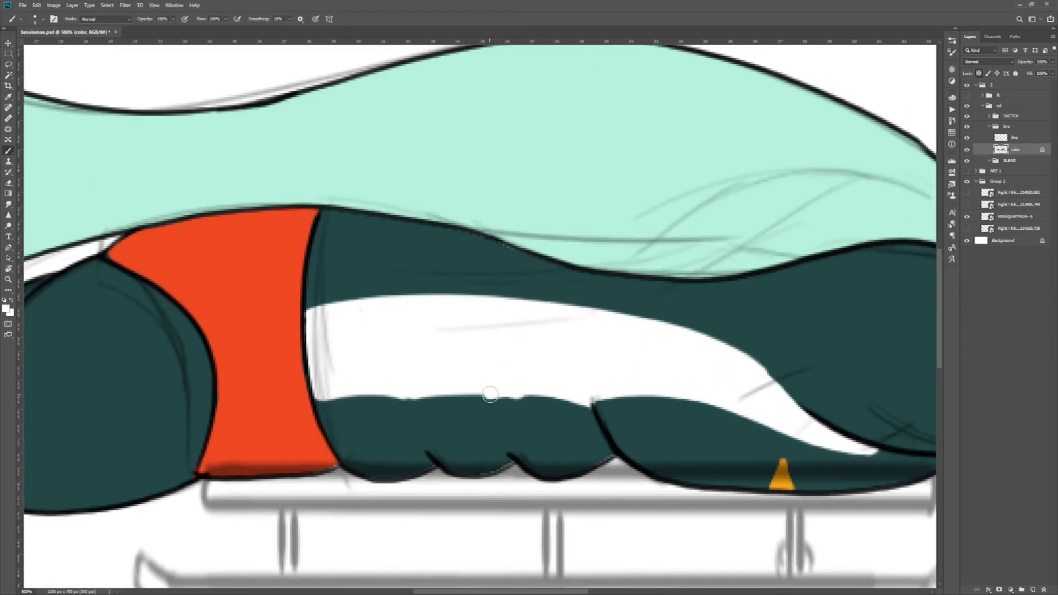
{"action": "left_click_drag", "start_coordinate": [326, 418], "coordinate": [392, 382]}
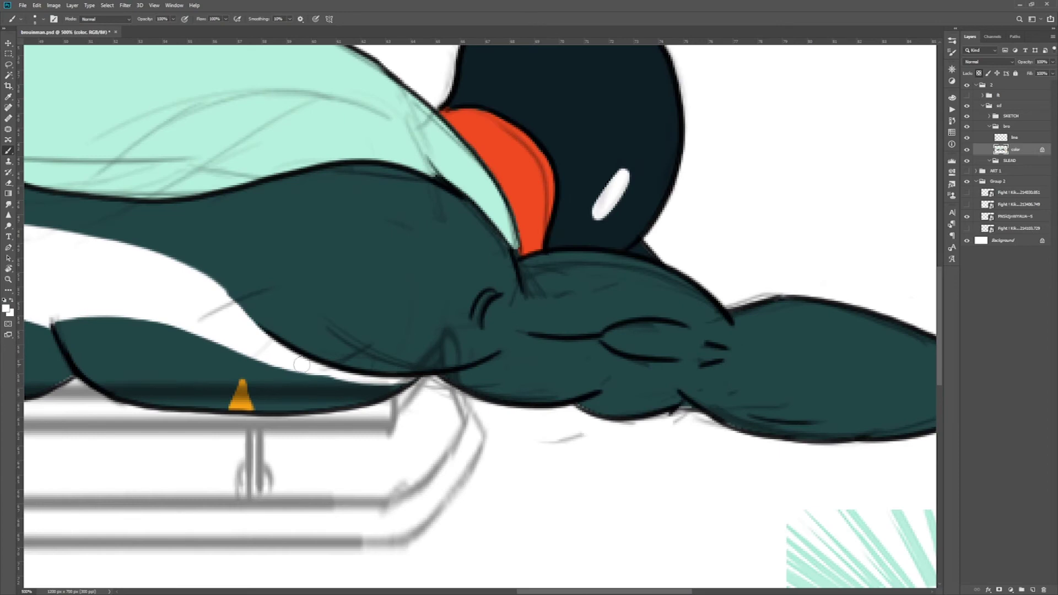
{"action": "mouse_move", "coordinate": [287, 362]}
{"action": "left_mouse_down"}
{"action": "mouse_move", "coordinate": [461, 396]}
{"action": "mouse_move", "coordinate": [620, 349]}
{"action": "mouse_move", "coordinate": [584, 353]}
{"action": "mouse_move", "coordinate": [660, 382]}
{"action": "mouse_move", "coordinate": [557, 382]}
{"action": "mouse_move", "coordinate": [378, 409]}
{"action": "mouse_move", "coordinate": [433, 379]}
{"action": "mouse_move", "coordinate": [493, 417]}
{"action": "left_mouse_up"}
Clean up the figure's colors and outlines around the arm and torso, and hide the SKETCH group
{"action": "key", "text": "x"}
{"action": "key", "text": "e"}
{"action": "left_click_drag", "start_coordinate": [663, 348], "coordinate": [523, 356]}
{"action": "key", "text": "alt+]"}
{"action": "left_click", "coordinate": [967, 115]}
{"action": "key", "text": "alt+["}
{"action": "key", "text": "b"}
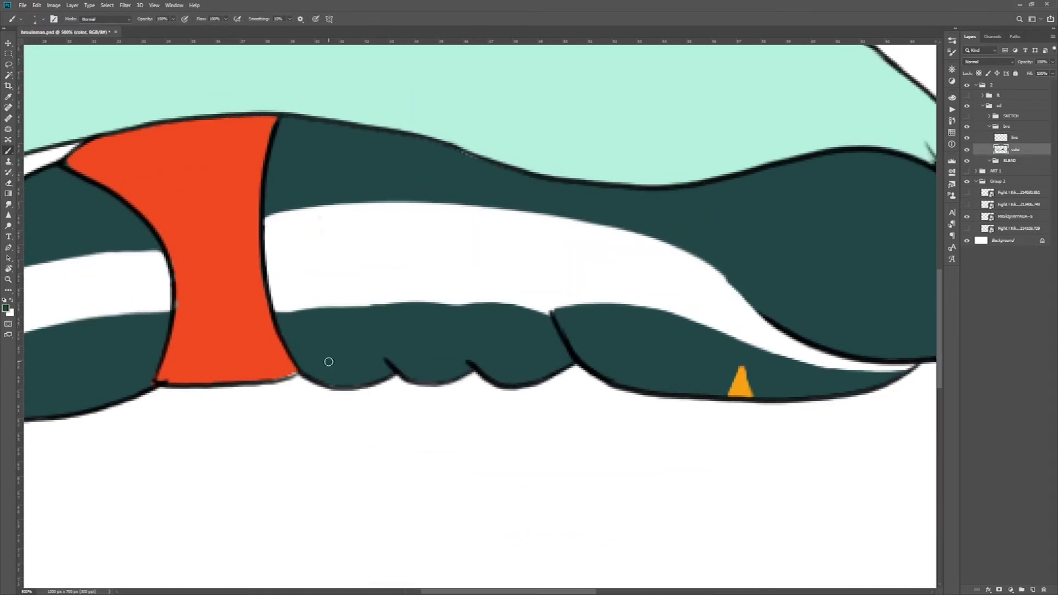
{"action": "scroll", "coordinate": [329, 362], "scroll_direction": "left", "scroll_amount": 5}
{"action": "scroll", "coordinate": [659, 394], "scroll_direction": "right", "scroll_amount": 12}
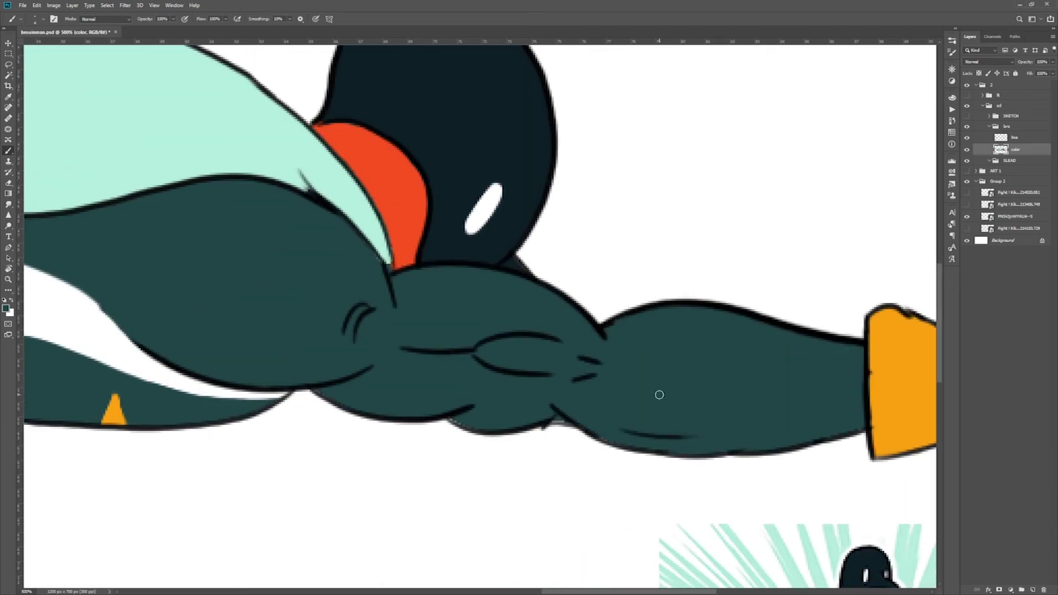
{"action": "scroll", "coordinate": [660, 394], "scroll_direction": "left", "scroll_amount": 5}
{"action": "key", "text": "ctrl+1"}
Add a layer in the SLEAD group and ink the sled's long flat seat in black over the sketch
{"action": "left_click", "coordinate": [1008, 161]}
{"action": "key", "text": "ctrl+shift+alt+n"}
{"action": "scroll", "coordinate": [499, 376], "scroll_direction": "up", "scroll_amount": 4}
{"action": "left_click", "coordinate": [967, 127]}
{"action": "left_click", "coordinate": [967, 116]}
{"action": "key", "text": "d"}
{"action": "left_click_drag", "start_coordinate": [366, 378], "coordinate": [366, 350]}
{"action": "scroll", "coordinate": [366, 350], "scroll_direction": "right", "scroll_amount": 6}
{"action": "mouse_move", "coordinate": [139, 390]}
{"action": "left_mouse_down"}
{"action": "mouse_move", "coordinate": [365, 392]}
{"action": "mouse_move", "coordinate": [651, 422]}
{"action": "mouse_move", "coordinate": [143, 422]}
{"action": "left_mouse_up"}
Ink the sled's runner with its curved front tip and three pairs of support lines, trimming the overshoots
{"action": "scroll", "coordinate": [496, 331], "scroll_direction": "down", "scroll_amount": 4}
{"action": "scroll", "coordinate": [496, 330], "scroll_direction": "left", "scroll_amount": 3}
{"action": "left_click_drag", "start_coordinate": [861, 297], "coordinate": [872, 316]}
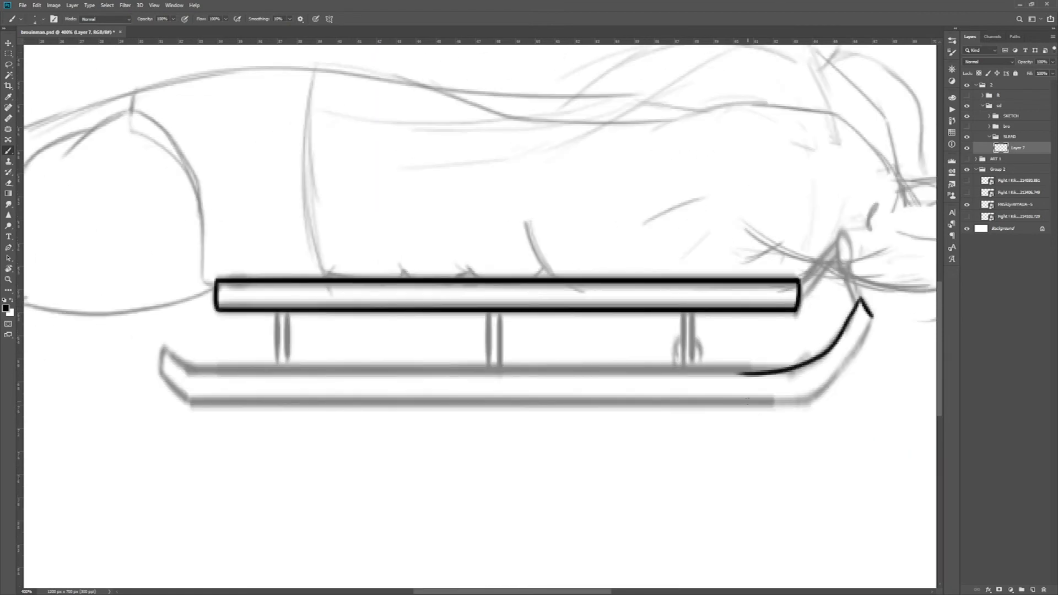
{"action": "left_click_drag", "start_coordinate": [723, 375], "coordinate": [193, 374]}
{"action": "left_click_drag", "start_coordinate": [742, 402], "coordinate": [198, 401]}
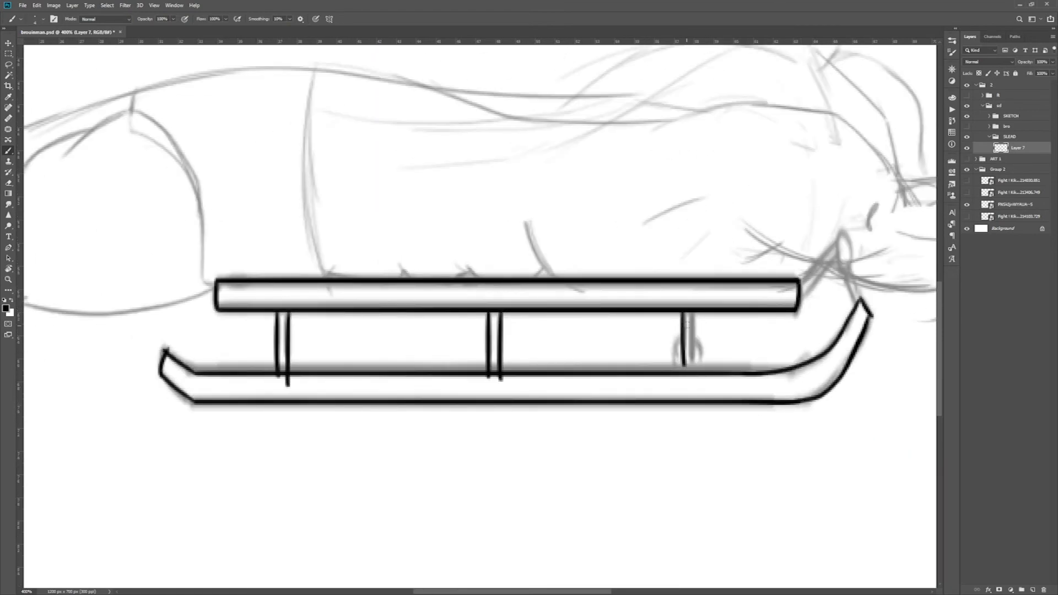
{"action": "key", "text": "e"}
Add a layer beneath the sled's ink and name the two layers color and line
{"action": "left_click", "coordinate": [1033, 590], "text": "ctrl"}
{"action": "double_click", "coordinate": [1016, 160]}
{"action": "type", "text": "color"}
{"action": "double_click", "coordinate": [1016, 147]}
{"action": "type", "text": "line"}
{"action": "key", "text": "Return"}
Select the sled's shape with the Magic Wand and fill it with orange-brown on the color layer
{"action": "key", "text": "w"}
{"action": "left_click", "coordinate": [386, 388]}
{"action": "left_click", "coordinate": [107, 5]}
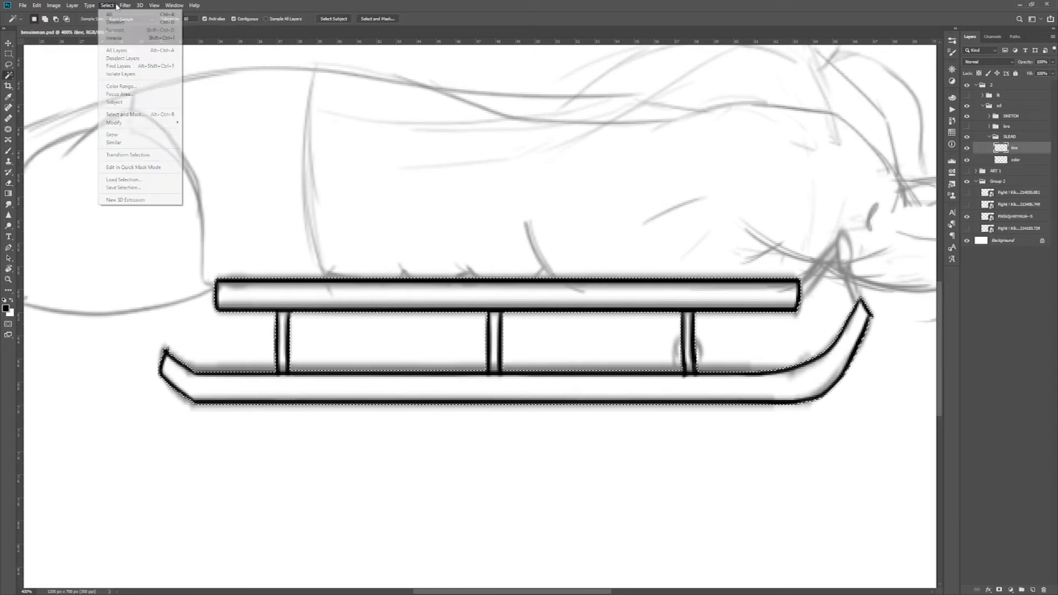
{"action": "left_click", "coordinate": [200, 142]}
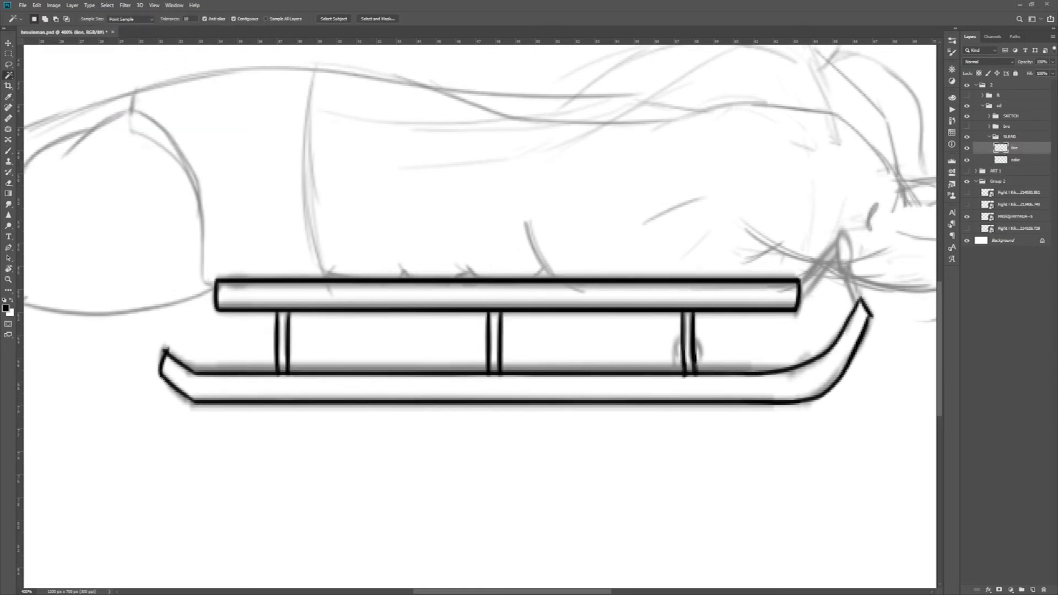
{"action": "key", "text": "alt+bracketleft"}
{"action": "key", "text": "b"}
{"action": "right_click", "coordinate": [843, 165], "text": "alt+shift"}
{"action": "key", "text": "alt+BackSpace"}
{"action": "key", "text": "ctrl+d"}
Lock the sled color layer's transparent pixels and paint the runner and supports light gray
{"action": "key", "text": "slash"}
{"action": "key", "text": "F6"}
{"action": "left_click", "coordinate": [928, 226]}
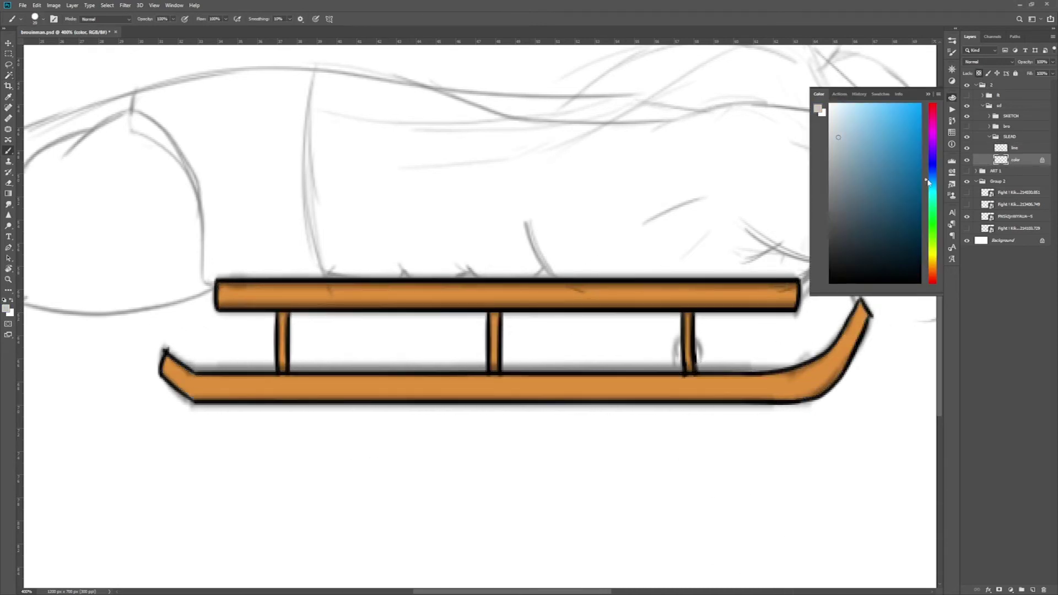
{"action": "left_click", "coordinate": [931, 96]}
{"action": "mouse_move", "coordinate": [827, 381]}
{"action": "left_mouse_down"}
{"action": "mouse_move", "coordinate": [248, 389]}
{"action": "mouse_move", "coordinate": [177, 375]}
{"action": "left_mouse_up"}
Show the colored figure behind the sled, hide the sketch, and name the scene group SIDE VIEW SLEAD
{"action": "key", "text": "ctrl+1"}
{"action": "left_click", "coordinate": [967, 126]}
{"action": "left_click", "coordinate": [990, 137]}
{"action": "left_click", "coordinate": [968, 117]}
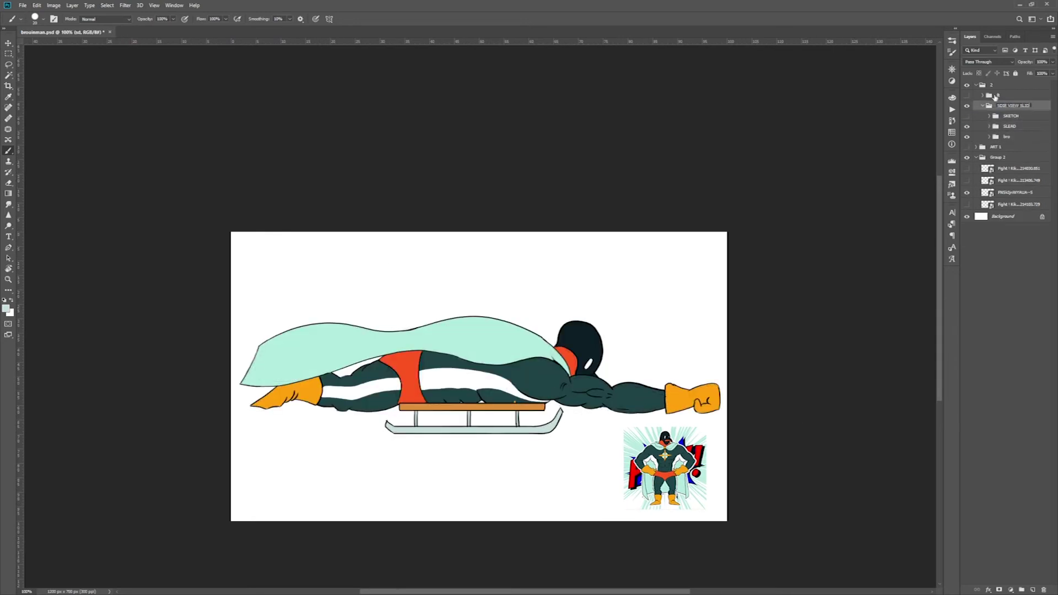
{"action": "left_click", "coordinate": [983, 106]}
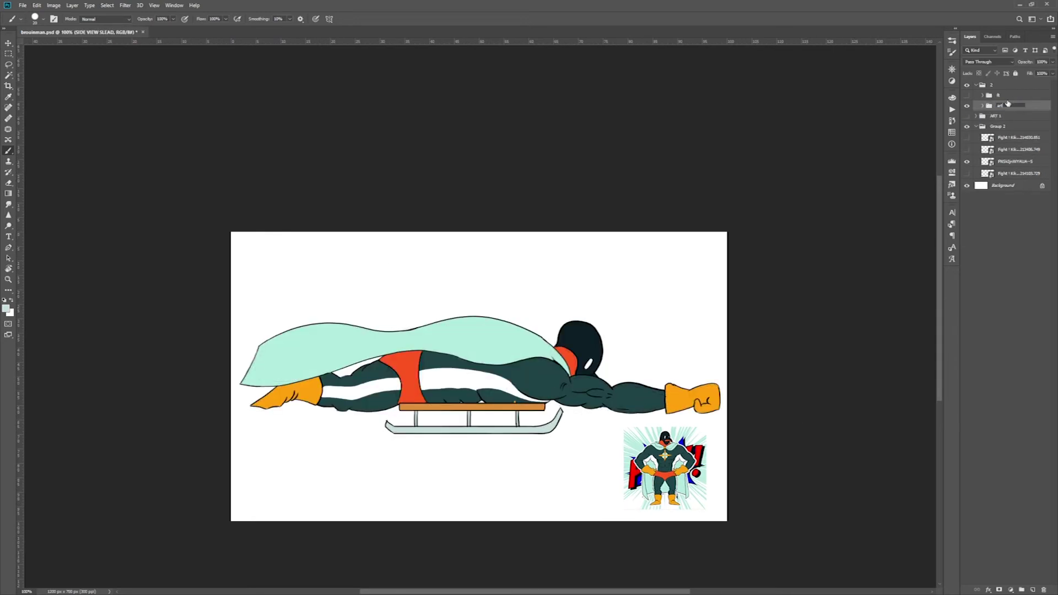
Hide the side-view artwork, show the front-view group ART 3, and group its sketch layers as SKETCH
{"action": "left_click", "coordinate": [967, 105]}
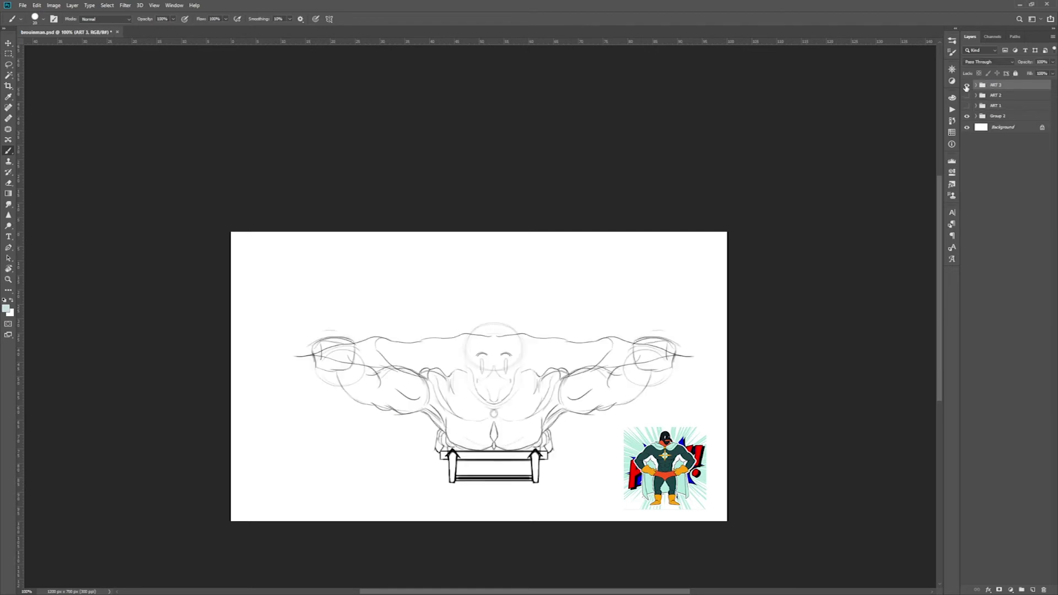
{"action": "left_click", "coordinate": [967, 108]}
{"action": "left_click", "coordinate": [967, 109]}
{"action": "left_click", "coordinate": [967, 119]}
{"action": "key", "text": "ctrl+g"}
{"action": "type", "text": "SKETCH"}
{"action": "key", "text": "Return"}
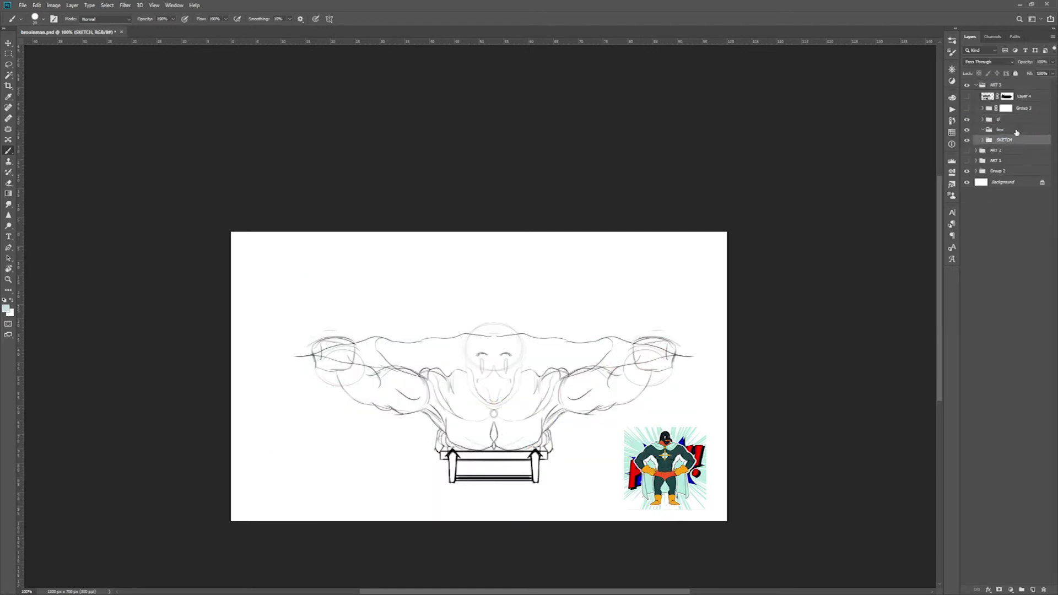
Set up LINE and COLOR layers in the sl and bro groups and hide the sled's sketch layer
{"action": "left_click", "coordinate": [1013, 153]}
{"action": "left_click", "coordinate": [1009, 119]}
{"action": "left_click", "coordinate": [982, 119]}
{"action": "left_click", "coordinate": [1024, 165]}
{"action": "scroll", "coordinate": [501, 399], "scroll_direction": "up", "scroll_amount": 4}
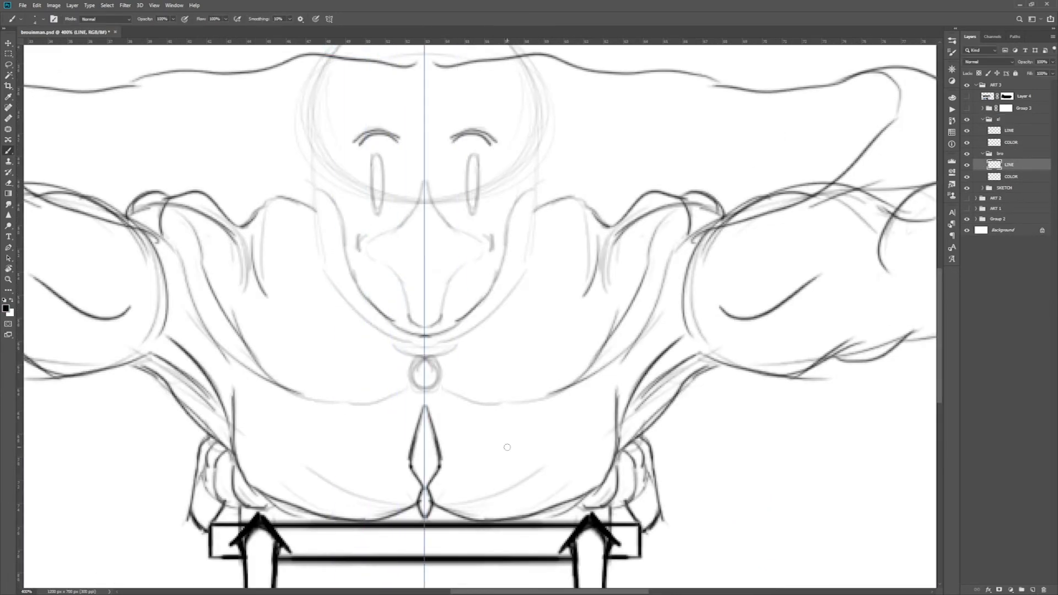
{"action": "left_click", "coordinate": [967, 199]}
Ink the pointed chest emblem and the torso's lower contour on the bro LINE layer using vertical symmetry
{"action": "scroll", "coordinate": [473, 442], "scroll_direction": "up", "scroll_amount": 2}
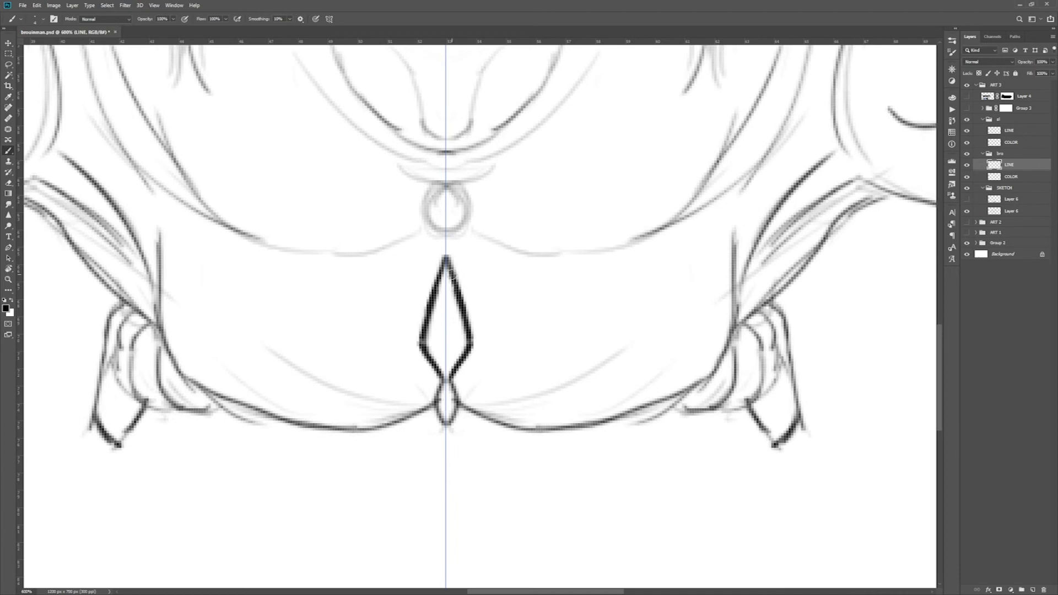
{"action": "scroll", "coordinate": [537, 437], "scroll_direction": "down", "scroll_amount": 4}
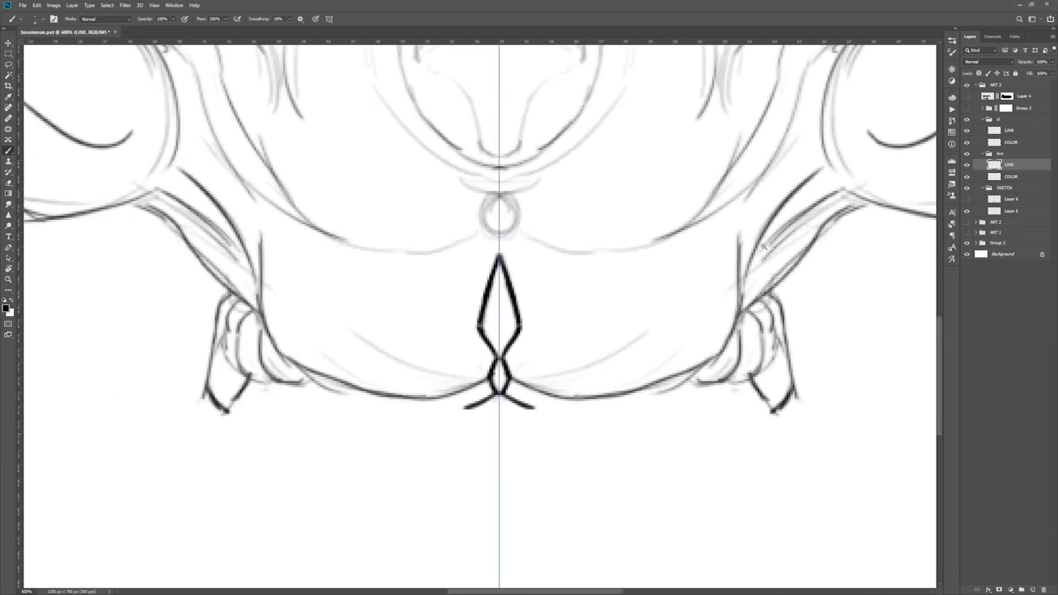
{"action": "scroll", "coordinate": [430, 344], "scroll_direction": "up", "scroll_amount": 3}
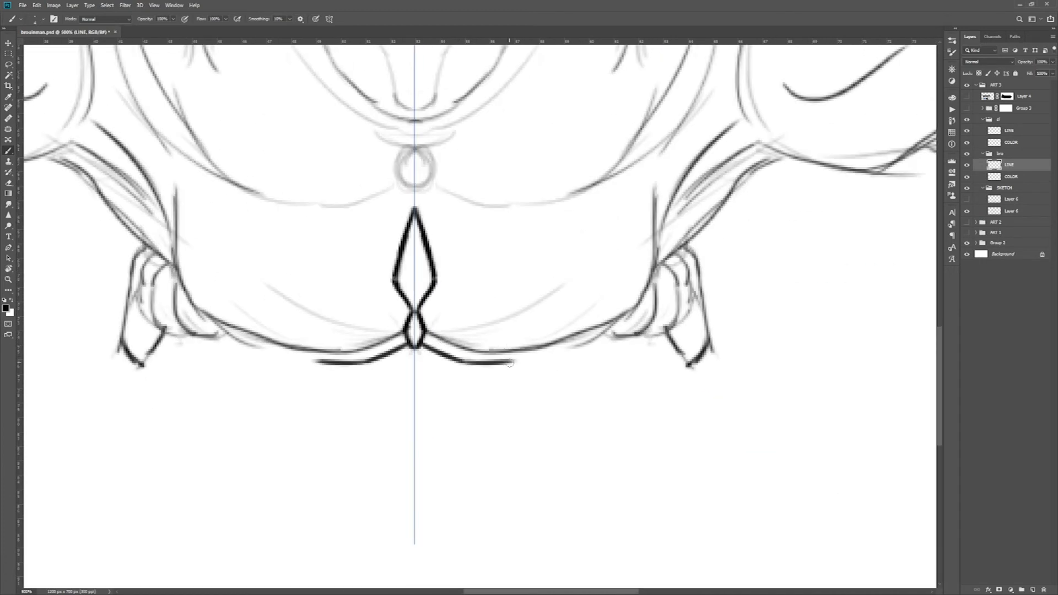
{"action": "left_click_drag", "start_coordinate": [513, 364], "coordinate": [642, 214]}
{"action": "left_click_drag", "start_coordinate": [529, 330], "coordinate": [439, 286]}
{"action": "key", "text": "ctrl+z"}
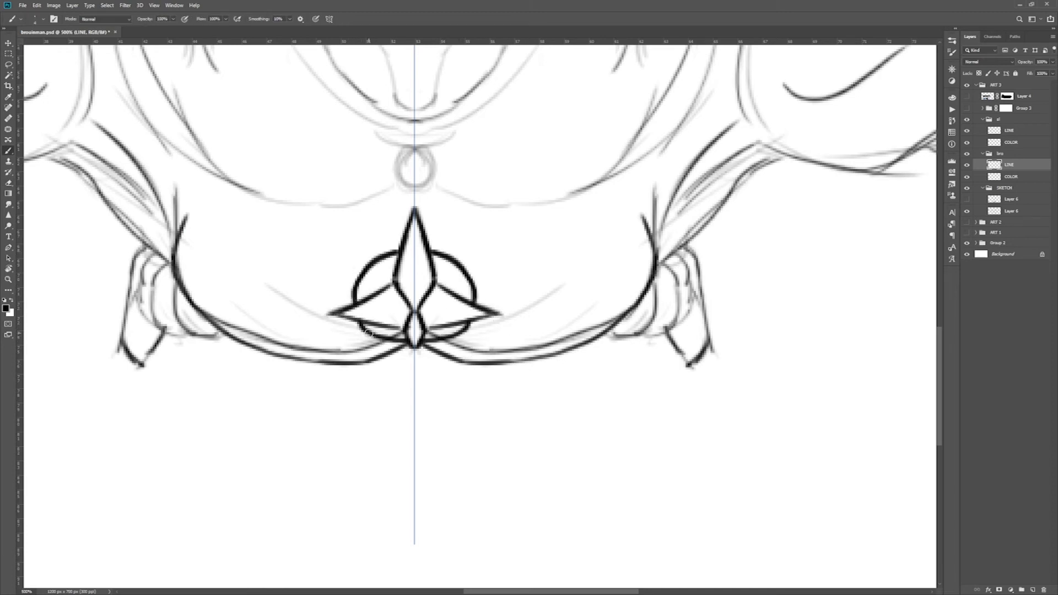
Ink the armpit lines and the boot visible beside the torso in the front view
{"action": "scroll", "coordinate": [369, 333], "scroll_direction": "up", "scroll_amount": 1}
{"action": "left_click_drag", "start_coordinate": [650, 188], "coordinate": [556, 331]}
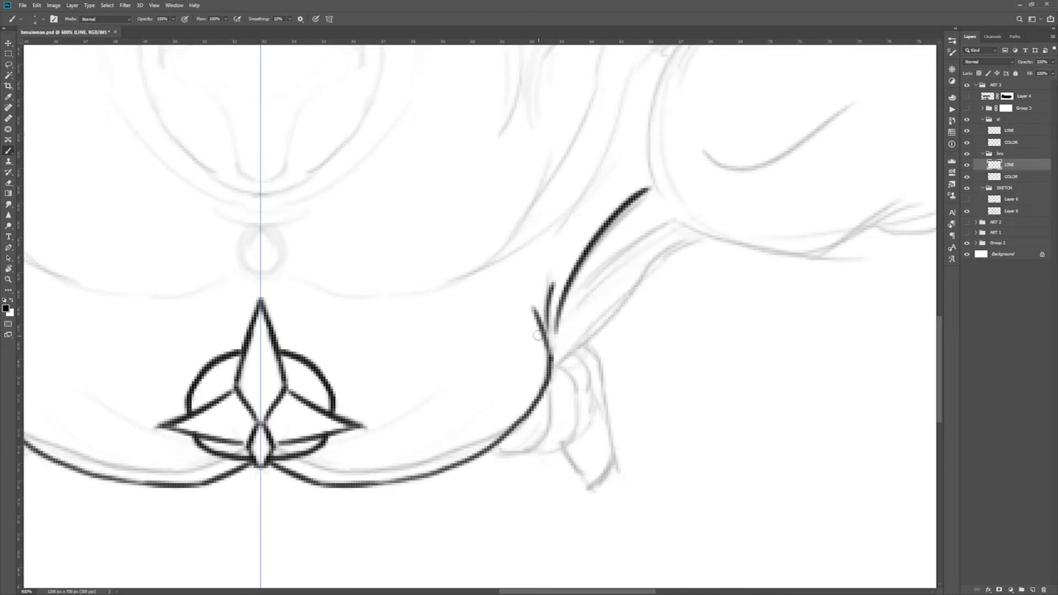
{"action": "left_click_drag", "start_coordinate": [549, 376], "coordinate": [722, 232]}
{"action": "left_click_drag", "start_coordinate": [555, 369], "coordinate": [491, 453]}
{"action": "mouse_move", "coordinate": [588, 487]}
{"action": "left_mouse_down"}
{"action": "mouse_move", "coordinate": [600, 345]}
{"action": "mouse_move", "coordinate": [620, 297]}
{"action": "left_mouse_up"}
Ink the chest curve, the neck folds and the draped cape lines around the shoulder
{"action": "left_click_drag", "start_coordinate": [497, 276], "coordinate": [448, 394]}
{"action": "left_click_drag", "start_coordinate": [213, 340], "coordinate": [214, 341]}
{"action": "mouse_move", "coordinate": [218, 386]}
{"action": "left_mouse_down"}
{"action": "mouse_move", "coordinate": [357, 409]}
{"action": "mouse_move", "coordinate": [634, 152]}
{"action": "left_mouse_up"}
{"action": "left_click_drag", "start_coordinate": [478, 165], "coordinate": [454, 248]}
{"action": "mouse_move", "coordinate": [524, 140]}
{"action": "left_mouse_down"}
{"action": "mouse_move", "coordinate": [482, 209]}
{"action": "mouse_move", "coordinate": [491, 250]}
{"action": "left_mouse_up"}
{"action": "left_click_drag", "start_coordinate": [606, 120], "coordinate": [419, 391]}
{"action": "left_click_drag", "start_coordinate": [376, 127], "coordinate": [595, 99]}
Ink the bulging upper arm with its muscle crease, the forearm and the rounded glove cuff
{"action": "left_click_drag", "start_coordinate": [698, 110], "coordinate": [625, 193]}
{"action": "left_click_drag", "start_coordinate": [622, 335], "coordinate": [386, 441]}
{"action": "left_click_drag", "start_coordinate": [472, 458], "coordinate": [701, 420]}
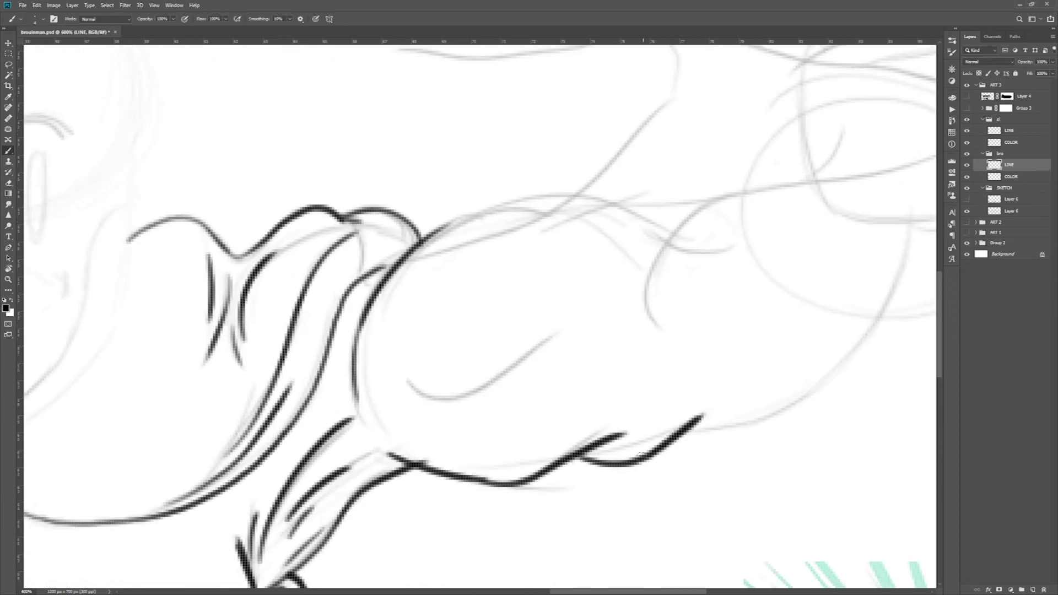
{"action": "left_click_drag", "start_coordinate": [408, 395], "coordinate": [554, 336]}
{"action": "left_click_drag", "start_coordinate": [554, 335], "coordinate": [739, 215]}
{"action": "left_click_drag", "start_coordinate": [593, 302], "coordinate": [518, 480]}
{"action": "mouse_move", "coordinate": [254, 353]}
{"action": "left_mouse_down"}
{"action": "mouse_move", "coordinate": [517, 353]}
{"action": "mouse_move", "coordinate": [327, 276]}
{"action": "mouse_move", "coordinate": [256, 324]}
{"action": "left_mouse_up"}
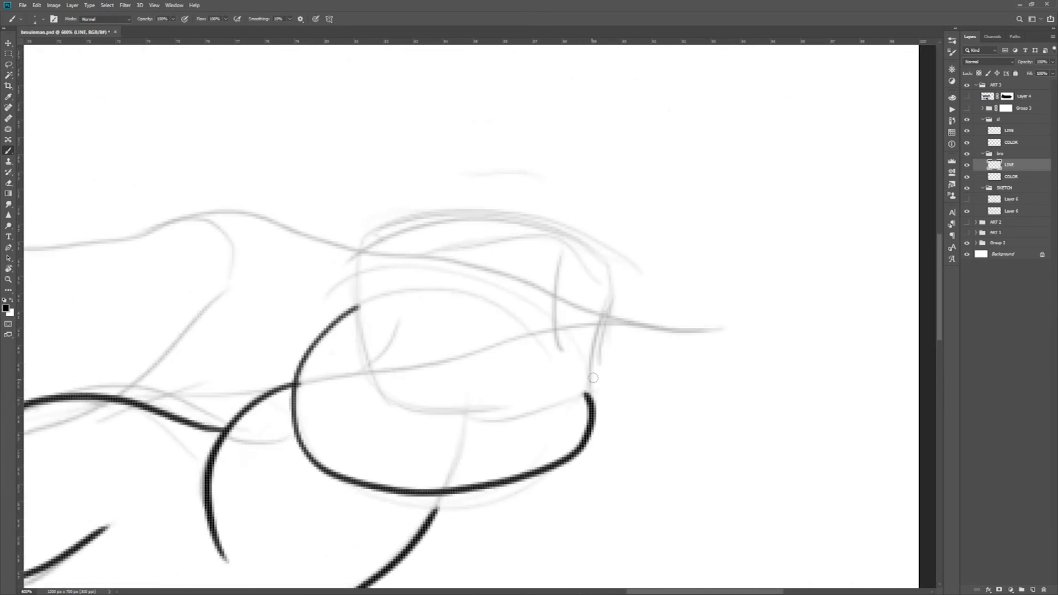
Ink the clenched fist above the glove cuff, with its outline and three finger dividers
{"action": "left_click_drag", "start_coordinate": [607, 292], "coordinate": [577, 411]}
{"action": "left_click_drag", "start_coordinate": [537, 284], "coordinate": [574, 423]}
{"action": "left_click_drag", "start_coordinate": [467, 280], "coordinate": [532, 425]}
{"action": "left_click_drag", "start_coordinate": [478, 415], "coordinate": [452, 429]}
{"action": "key", "text": "ctrl+z"}
{"action": "mouse_move", "coordinate": [315, 234]}
{"action": "left_mouse_down"}
{"action": "mouse_move", "coordinate": [352, 425]}
{"action": "mouse_move", "coordinate": [527, 424]}
{"action": "left_mouse_up"}
{"action": "left_click_drag", "start_coordinate": [405, 258], "coordinate": [417, 423]}
{"action": "left_click_drag", "start_coordinate": [477, 257], "coordinate": [473, 428]}
{"action": "key", "text": "e"}
{"action": "key", "text": "b"}
{"action": "left_click_drag", "start_coordinate": [315, 234], "coordinate": [612, 289]}
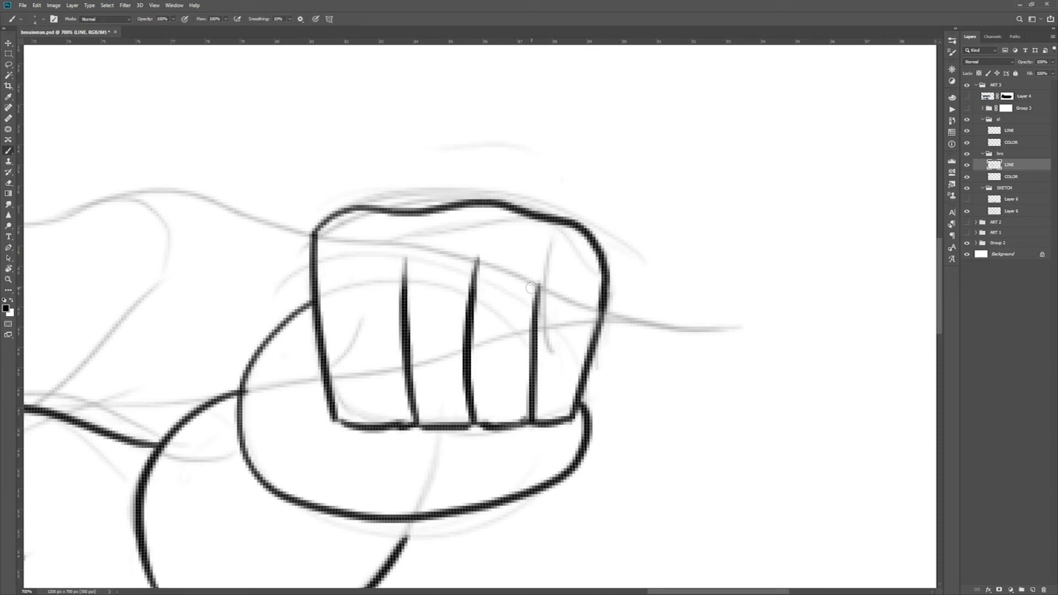
{"action": "left_click_drag", "start_coordinate": [505, 437], "coordinate": [570, 402]}
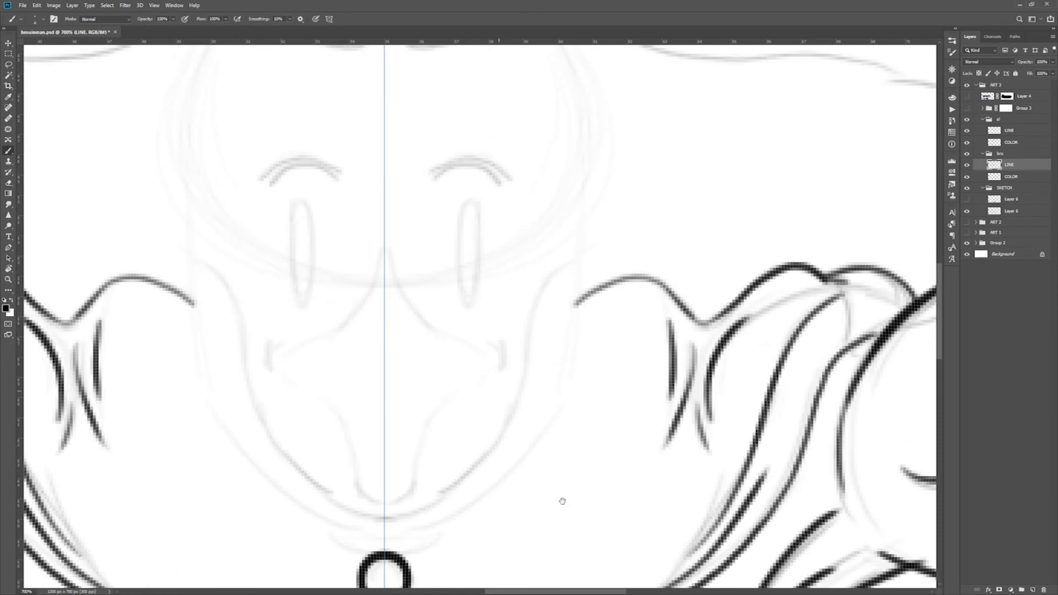
Ink the front-view head with its pointed beak, mask edge and domed top
{"action": "left_click_drag", "start_coordinate": [380, 251], "coordinate": [489, 394]}
{"action": "mouse_move", "coordinate": [427, 486]}
{"action": "left_mouse_down"}
{"action": "mouse_move", "coordinate": [500, 434]}
{"action": "mouse_move", "coordinate": [595, 231]}
{"action": "mouse_move", "coordinate": [525, 446]}
{"action": "left_mouse_up"}
{"action": "left_click_drag", "start_coordinate": [171, 149], "coordinate": [138, 430]}
{"action": "left_click_drag", "start_coordinate": [138, 430], "coordinate": [239, 324]}
{"action": "left_click_drag", "start_coordinate": [475, 561], "coordinate": [536, 416]}
{"action": "scroll", "coordinate": [537, 416], "scroll_direction": "down", "scroll_amount": 5}
{"action": "scroll", "coordinate": [589, 386], "scroll_direction": "up", "scroll_amount": 4}
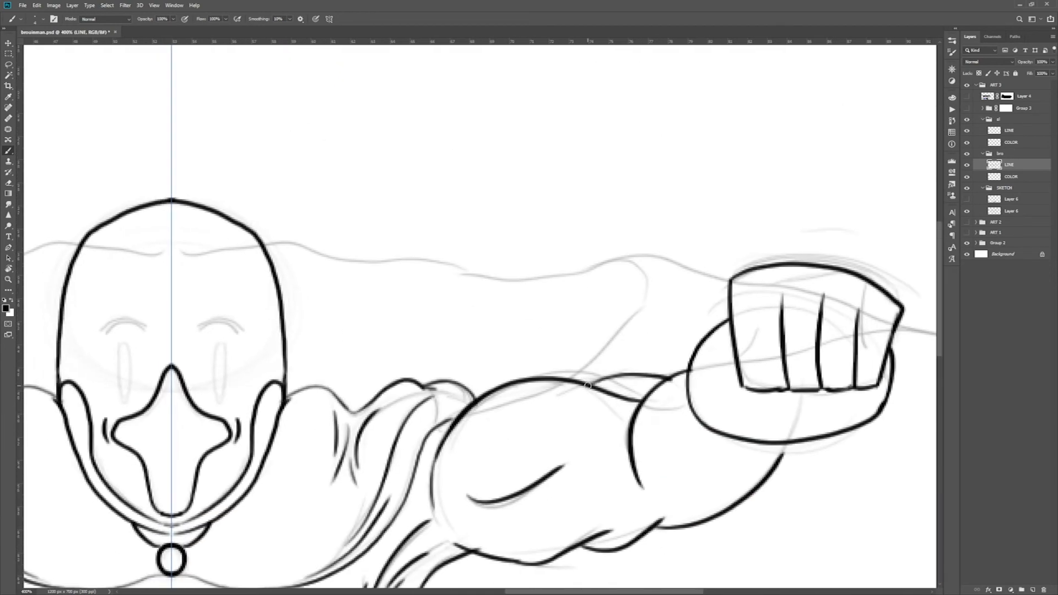
Ink the cape's wavy upper edge from the head to the fist and its tip beyond the glove
{"action": "left_click_drag", "start_coordinate": [279, 279], "coordinate": [730, 271]}
{"action": "mouse_move", "coordinate": [853, 321]}
{"action": "left_mouse_down"}
{"action": "mouse_move", "coordinate": [533, 321]}
{"action": "mouse_move", "coordinate": [695, 288]}
{"action": "left_mouse_up"}
{"action": "key", "text": "ctrl+1"}
{"action": "key", "text": "w"}
{"action": "scroll", "coordinate": [609, 373], "scroll_direction": "up", "scroll_amount": 4}
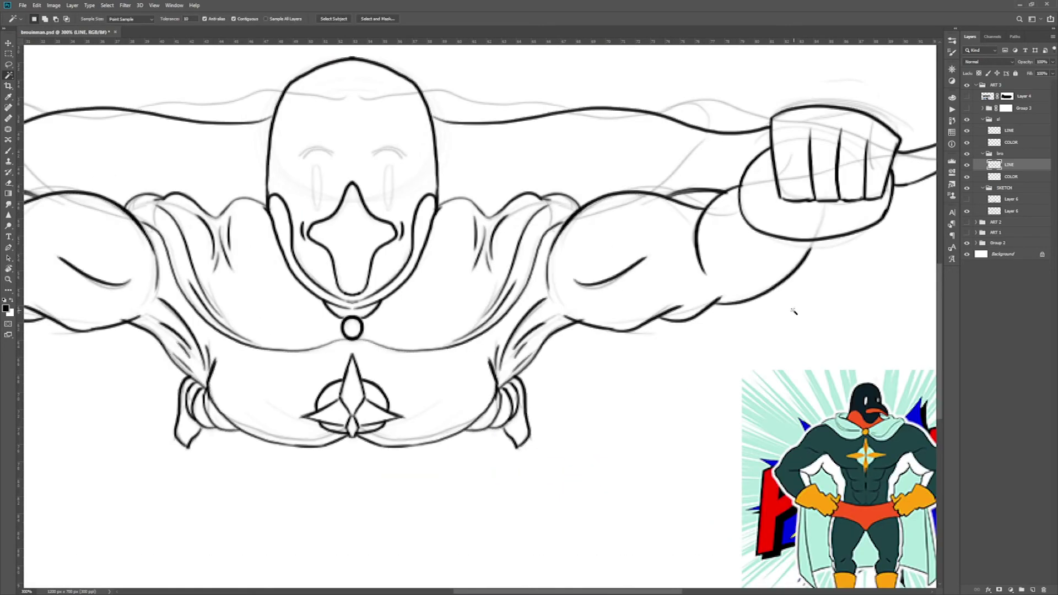
Select the inked figure's silhouette, cape included, and fill it with dark teal on the COLOR layer
{"action": "scroll", "coordinate": [586, 366], "scroll_direction": "down", "scroll_amount": 4}
{"action": "left_click", "coordinate": [522, 319]}
{"action": "right_click", "coordinate": [521, 320]}
{"action": "left_click", "coordinate": [562, 445]}
{"action": "key", "text": "Return"}
{"action": "key", "text": "b"}
{"action": "mouse_move", "coordinate": [681, 402]}
{"action": "left_mouse_down"}
{"action": "mouse_move", "coordinate": [441, 331]}
{"action": "mouse_move", "coordinate": [507, 368]}
{"action": "left_mouse_up"}
{"action": "scroll", "coordinate": [597, 307], "scroll_direction": "up", "scroll_amount": 5}
{"action": "scroll", "coordinate": [638, 237], "scroll_direction": "down", "scroll_amount": 3}
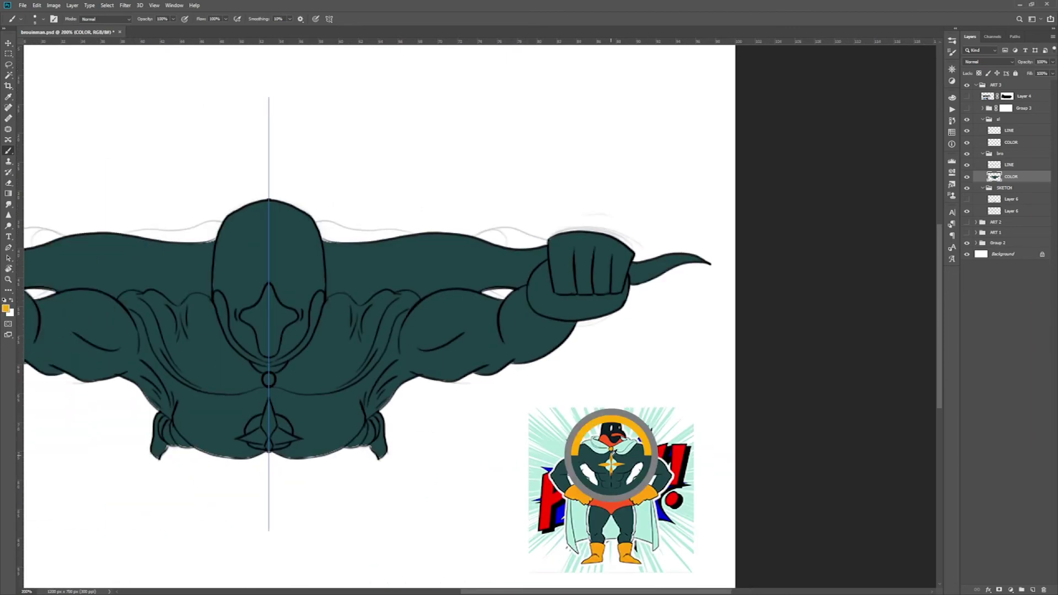
{"action": "scroll", "coordinate": [481, 371], "scroll_direction": "up", "scroll_amount": 5}
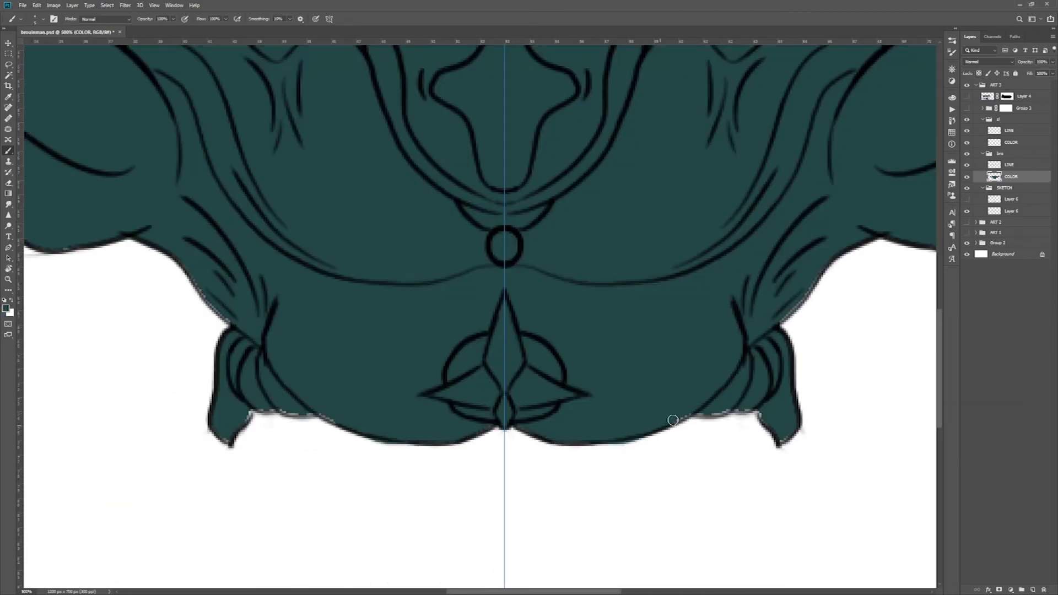
Color the chest emblem with an orange four-pointed star and a pale cyan disc, using colors sampled from the reference picture
{"action": "scroll", "coordinate": [788, 427], "scroll_direction": "down", "scroll_amount": 5}
{"action": "left_click", "coordinate": [803, 555], "text": "alt"}
{"action": "scroll", "coordinate": [515, 402], "scroll_direction": "up", "scroll_amount": 5}
{"action": "mouse_move", "coordinate": [515, 402]}
{"action": "left_mouse_down"}
{"action": "mouse_move", "coordinate": [517, 420]}
{"action": "mouse_move", "coordinate": [585, 431]}
{"action": "left_mouse_up"}
{"action": "scroll", "coordinate": [593, 328], "scroll_direction": "down", "scroll_amount": 5}
{"action": "left_click", "coordinate": [861, 276], "text": "alt"}
{"action": "scroll", "coordinate": [447, 330], "scroll_direction": "up", "scroll_amount": 5}
{"action": "left_click_drag", "start_coordinate": [399, 336], "coordinate": [427, 313]}
{"action": "left_click_drag", "start_coordinate": [469, 313], "coordinate": [495, 335]}
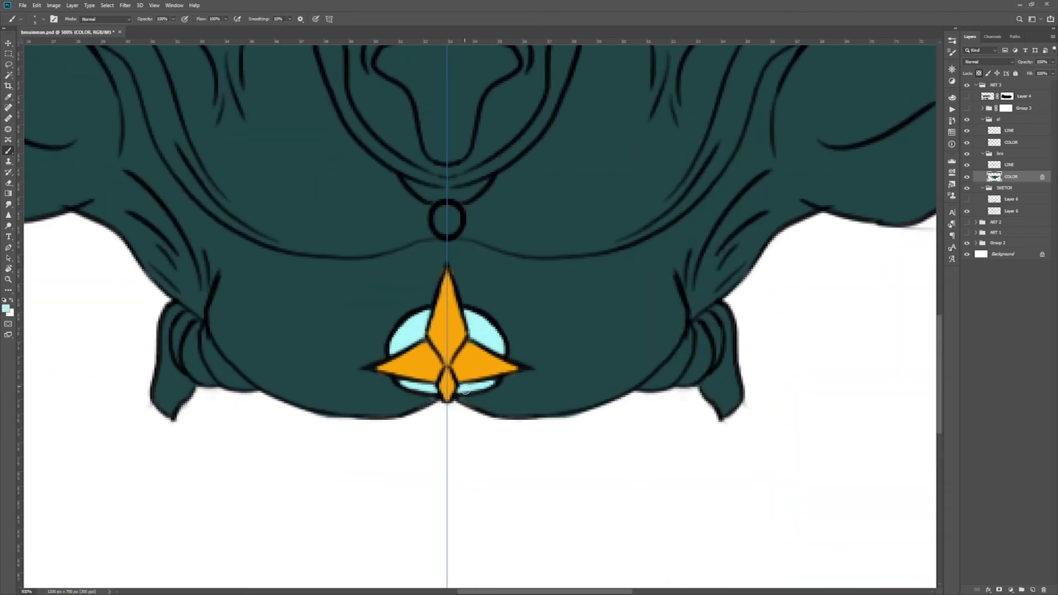
Paint the cape mint green across the shoulders, behind the arms and out to the tips beyond the fists
{"action": "scroll", "coordinate": [472, 387], "scroll_direction": "down", "scroll_amount": 5}
{"action": "scroll", "coordinate": [353, 287], "scroll_direction": "up", "scroll_amount": 5}
{"action": "mouse_move", "coordinate": [448, 275]}
{"action": "left_mouse_down"}
{"action": "mouse_move", "coordinate": [441, 436]}
{"action": "mouse_move", "coordinate": [446, 386]}
{"action": "mouse_move", "coordinate": [425, 458]}
{"action": "mouse_move", "coordinate": [712, 221]}
{"action": "mouse_move", "coordinate": [595, 383]}
{"action": "mouse_move", "coordinate": [854, 138]}
{"action": "mouse_move", "coordinate": [910, 177]}
{"action": "left_mouse_up"}
{"action": "scroll", "coordinate": [441, 436], "scroll_direction": "down", "scroll_amount": 5}
{"action": "scroll", "coordinate": [441, 386], "scroll_direction": "up", "scroll_amount": 5}
{"action": "scroll", "coordinate": [909, 177], "scroll_direction": "down", "scroll_amount": 5}
{"action": "scroll", "coordinate": [662, 284], "scroll_direction": "up", "scroll_amount": 5}
{"action": "left_click_drag", "start_coordinate": [660, 283], "coordinate": [529, 309]}
{"action": "scroll", "coordinate": [529, 309], "scroll_direction": "right", "scroll_amount": 5}
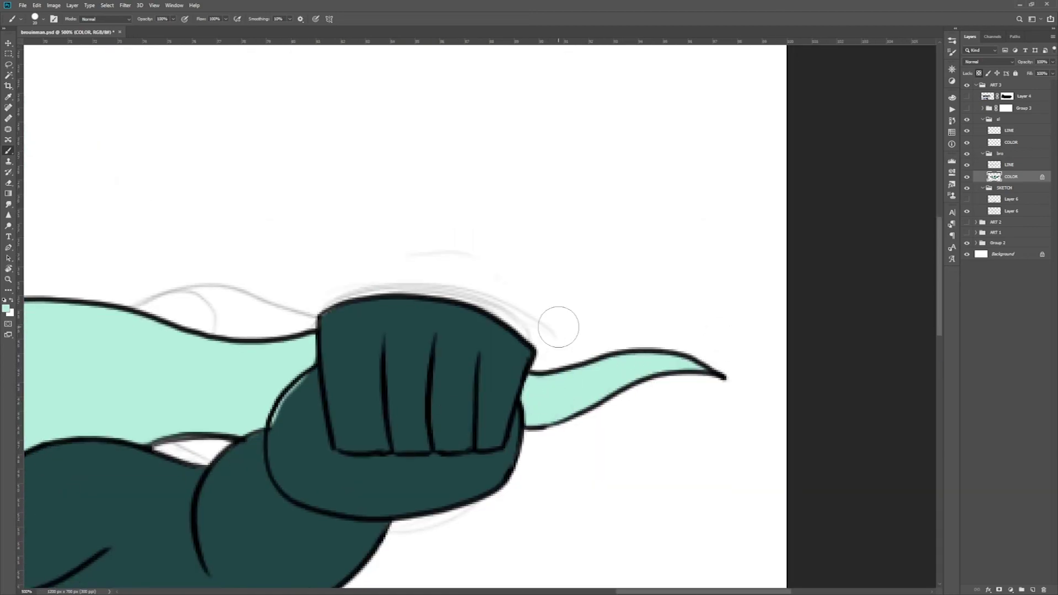
{"action": "scroll", "coordinate": [529, 309], "scroll_direction": "left", "scroll_amount": 10}
Color the mask edge and collar orange-red and paint two narrow white eyes on the COLOR layer
{"action": "left_click", "coordinate": [1009, 164]}
{"action": "scroll", "coordinate": [686, 359], "scroll_direction": "down", "scroll_amount": 5}
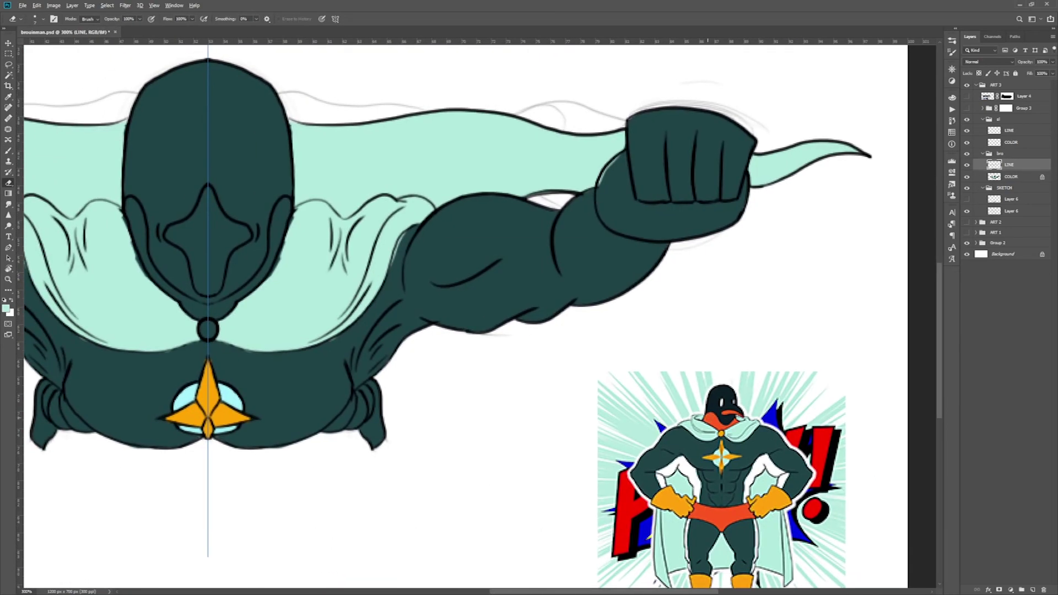
{"action": "key", "text": "b"}
{"action": "scroll", "coordinate": [463, 358], "scroll_direction": "up", "scroll_amount": 4}
{"action": "left_click", "coordinate": [1011, 176]}
{"action": "mouse_move", "coordinate": [425, 355]}
{"action": "left_mouse_down"}
{"action": "mouse_move", "coordinate": [503, 357]}
{"action": "mouse_move", "coordinate": [568, 226]}
{"action": "mouse_move", "coordinate": [557, 276]}
{"action": "left_mouse_up"}
{"action": "scroll", "coordinate": [480, 177], "scroll_direction": "down", "scroll_amount": 2}
{"action": "left_click", "coordinate": [480, 177], "text": "alt"}
{"action": "scroll", "coordinate": [480, 177], "scroll_direction": "up", "scroll_amount": 2}
{"action": "scroll", "coordinate": [450, 302], "scroll_direction": "down", "scroll_amount": 2}
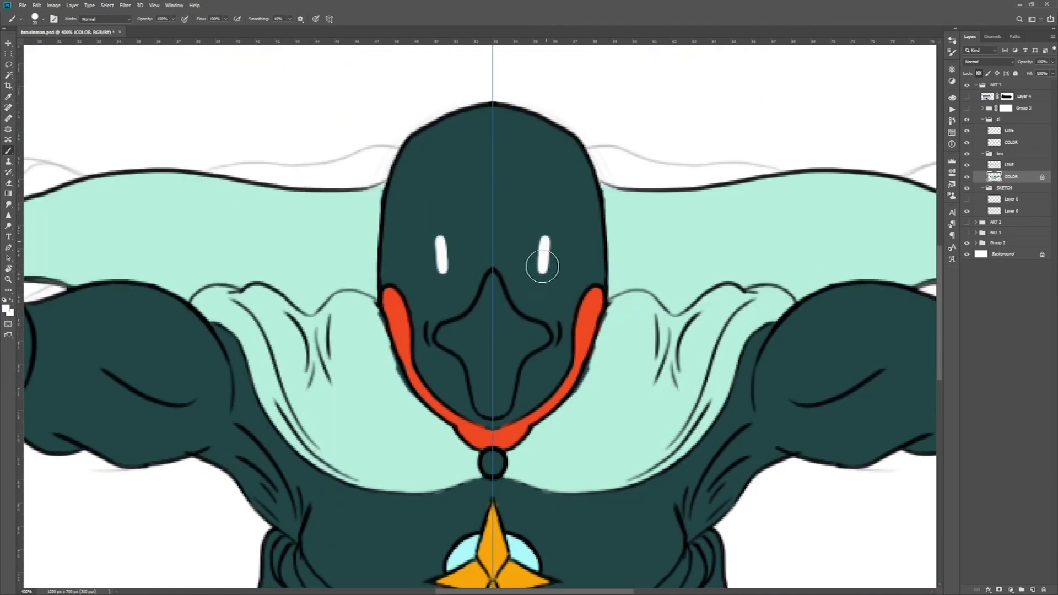
Paint an orange-red stripe along the beak's mouth line and fill the head with near-black
{"action": "scroll", "coordinate": [450, 302], "scroll_direction": "up", "scroll_amount": 2}
{"action": "scroll", "coordinate": [478, 362], "scroll_direction": "down", "scroll_amount": 3}
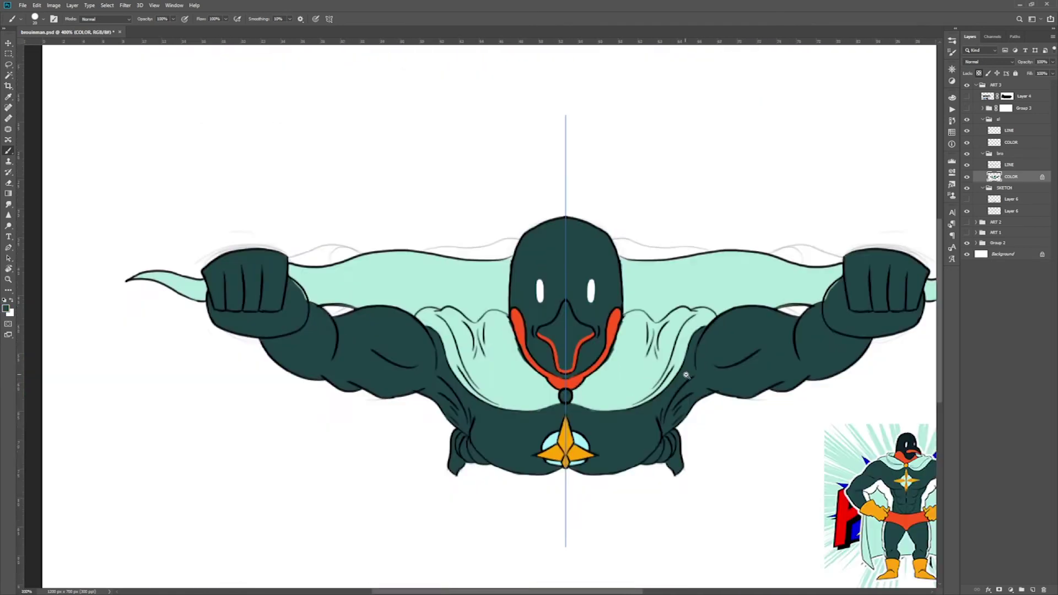
{"action": "scroll", "coordinate": [717, 193], "scroll_direction": "up", "scroll_amount": 3}
{"action": "scroll", "coordinate": [607, 276], "scroll_direction": "down", "scroll_amount": 1}
{"action": "left_click_drag", "start_coordinate": [530, 386], "coordinate": [672, 340]}
{"action": "scroll", "coordinate": [673, 341], "scroll_direction": "down", "scroll_amount": 1}
{"action": "scroll", "coordinate": [665, 445], "scroll_direction": "up", "scroll_amount": 1}
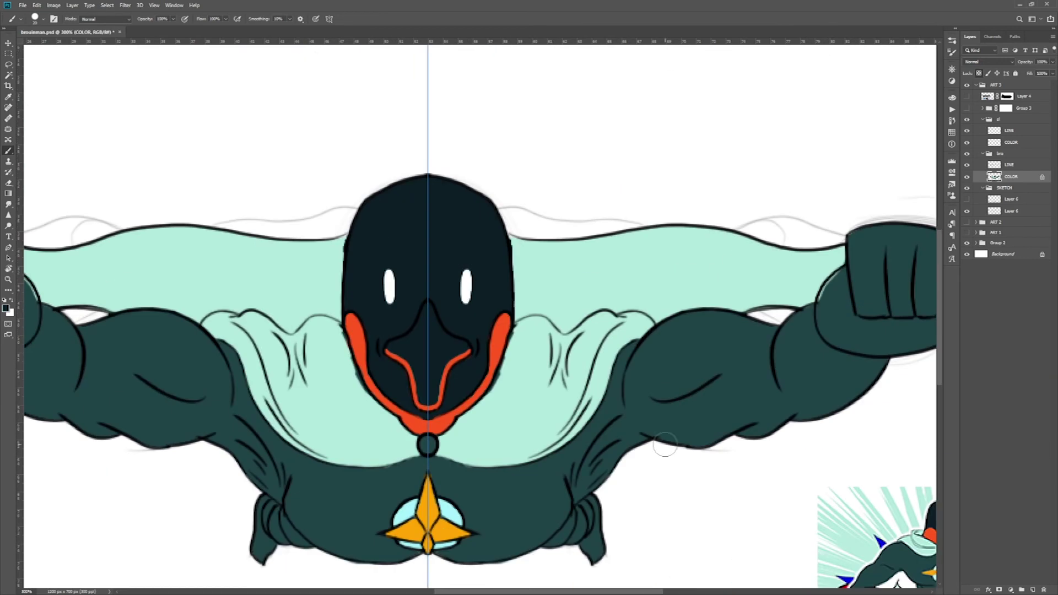
{"action": "scroll", "coordinate": [466, 282], "scroll_direction": "down", "scroll_amount": 1}
{"action": "scroll", "coordinate": [717, 220], "scroll_direction": "up", "scroll_amount": 1}
Color the gloves and boots orange and add small white bands on the legs
{"action": "mouse_move", "coordinate": [727, 237]}
{"action": "left_mouse_down"}
{"action": "mouse_move", "coordinate": [711, 286]}
{"action": "mouse_move", "coordinate": [639, 259]}
{"action": "mouse_move", "coordinate": [595, 308]}
{"action": "left_mouse_up"}
{"action": "left_click", "coordinate": [621, 362], "text": "alt"}
{"action": "scroll", "coordinate": [620, 362], "scroll_direction": "down", "scroll_amount": 3}
{"action": "left_click_drag", "start_coordinate": [426, 361], "coordinate": [417, 379]}
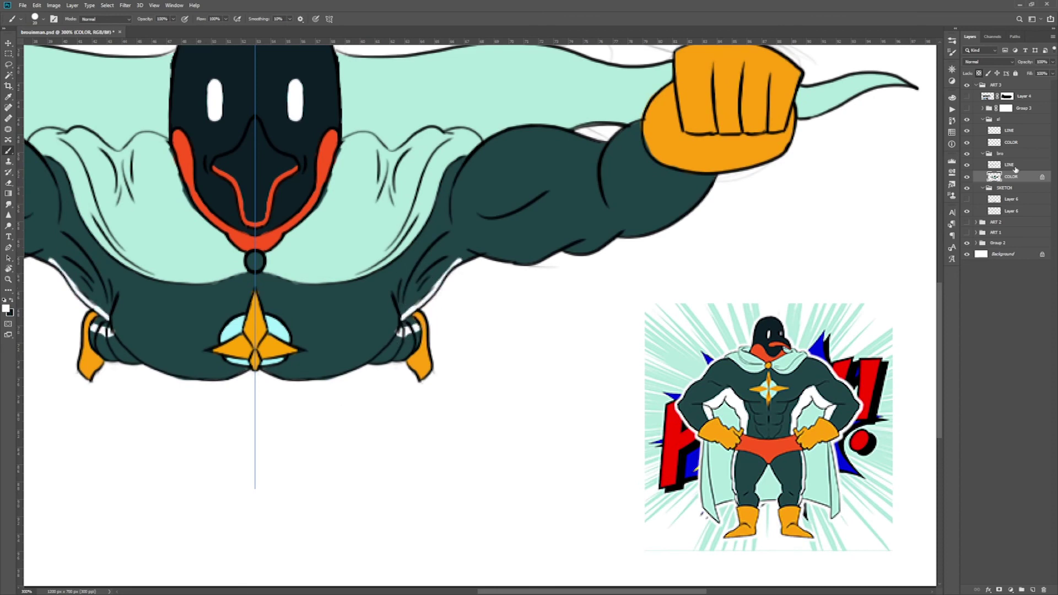
Paint the white bands along the undersides of the upper arms and down the flanks
{"action": "scroll", "coordinate": [779, 295], "scroll_direction": "up", "scroll_amount": 2}
{"action": "key", "text": "e"}
{"action": "mouse_move", "coordinate": [577, 318]}
{"action": "left_mouse_down"}
{"action": "mouse_move", "coordinate": [471, 347]}
{"action": "mouse_move", "coordinate": [435, 377]}
{"action": "left_mouse_up"}
{"action": "mouse_move", "coordinate": [487, 311]}
{"action": "left_mouse_down"}
{"action": "mouse_move", "coordinate": [631, 268]}
{"action": "mouse_move", "coordinate": [493, 322]}
{"action": "left_mouse_up"}
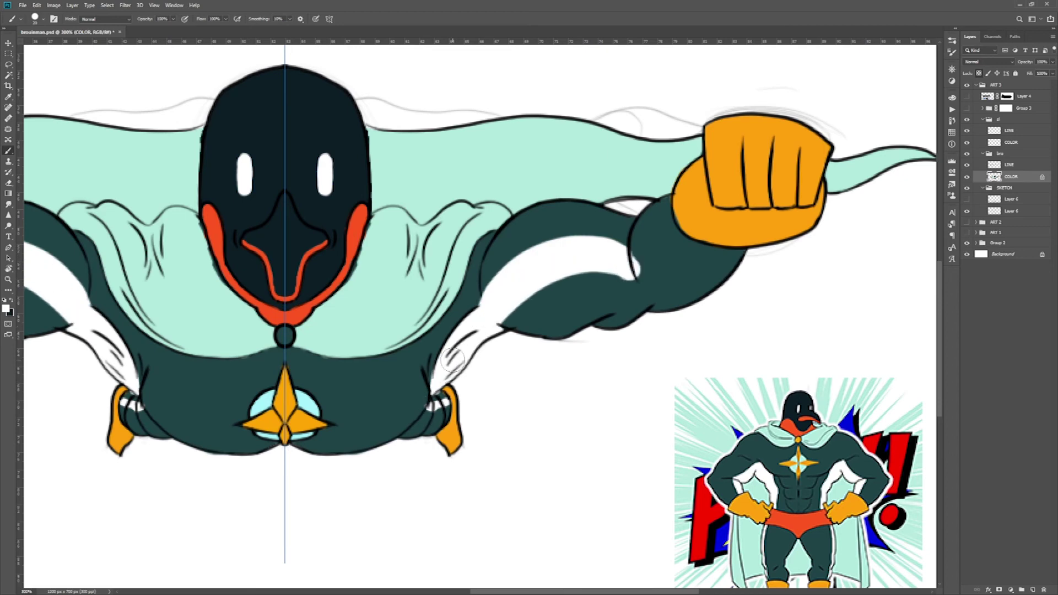
{"action": "scroll", "coordinate": [687, 223], "scroll_direction": "down", "scroll_amount": 3}
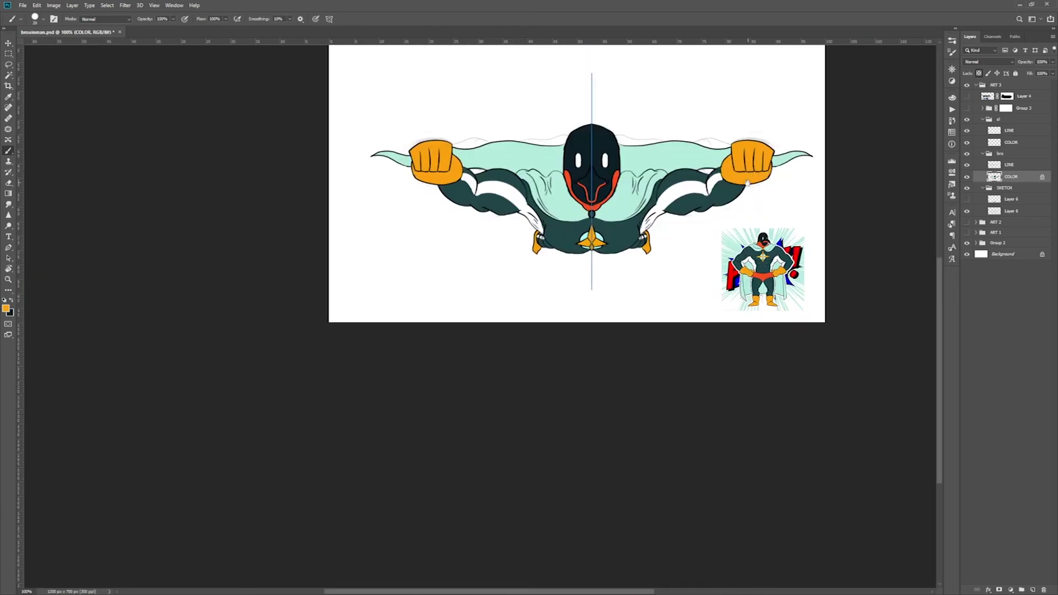
Collapse and hide the bro group and activate the sled group's LINE layer
{"action": "left_click", "coordinate": [1001, 153]}
{"action": "left_click", "coordinate": [984, 153]}
{"action": "left_click", "coordinate": [967, 153]}
{"action": "left_click", "coordinate": [1010, 131]}
{"action": "left_click_drag", "start_coordinate": [627, 237], "coordinate": [589, 286]}
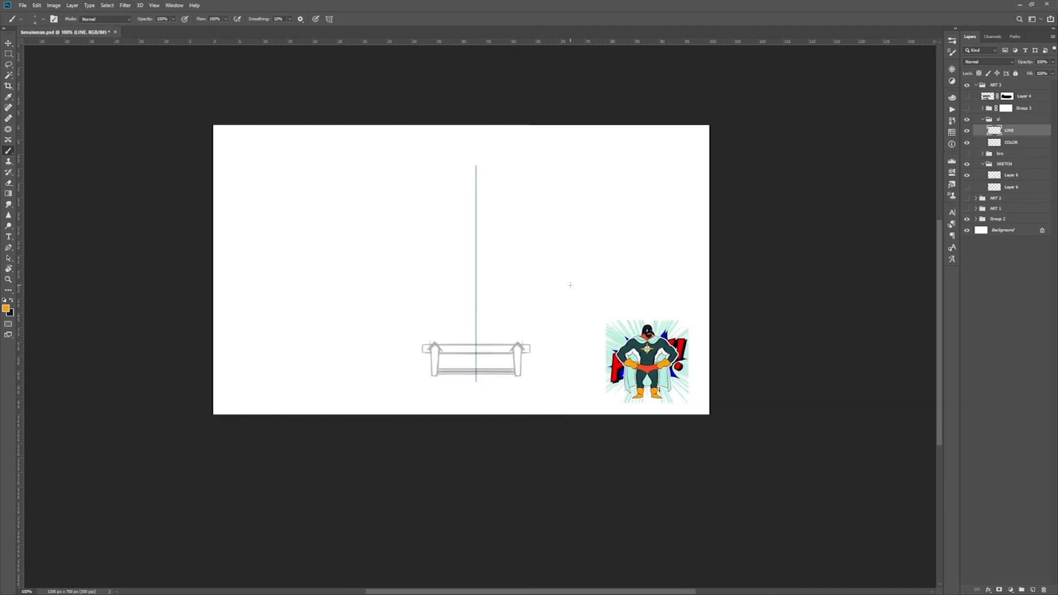
Show the ART 2 group and line up its SLEAD group with the front-view sled sketch
{"action": "scroll", "coordinate": [509, 361], "scroll_direction": "up", "scroll_amount": 6}
{"action": "left_click", "coordinate": [967, 198]}
{"action": "left_click_drag", "start_coordinate": [799, 147], "coordinate": [704, 288]}
{"action": "left_click", "coordinate": [976, 198]}
{"action": "left_click", "coordinate": [1003, 219]}
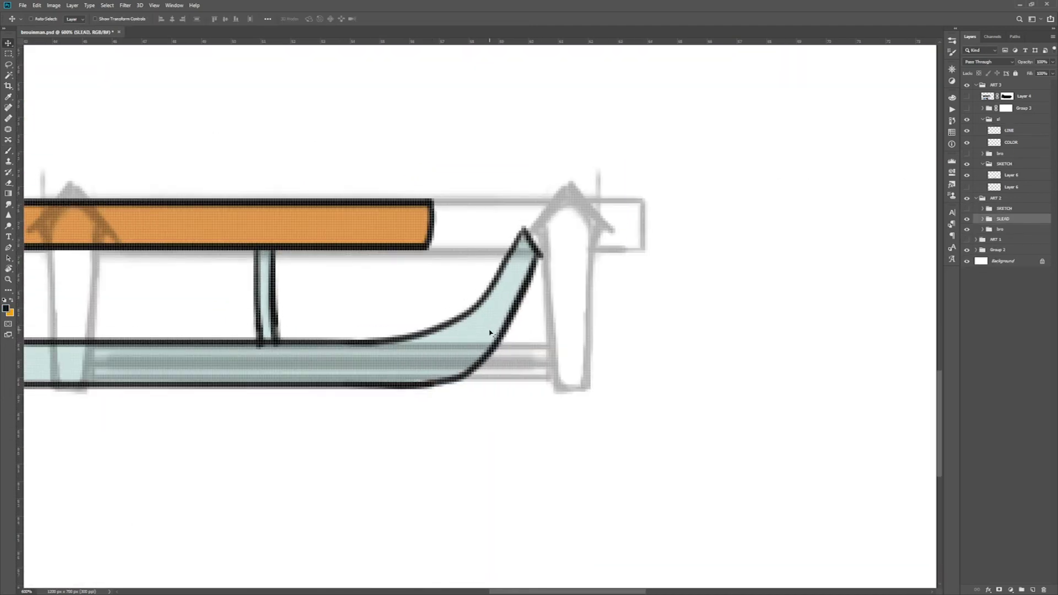
Rename the two layers in the SKETCH group as line and color
{"action": "left_click", "coordinate": [1012, 176]}
{"action": "double_click", "coordinate": [1012, 188]}
{"action": "type", "text": "color"}
{"action": "key", "text": "Return"}
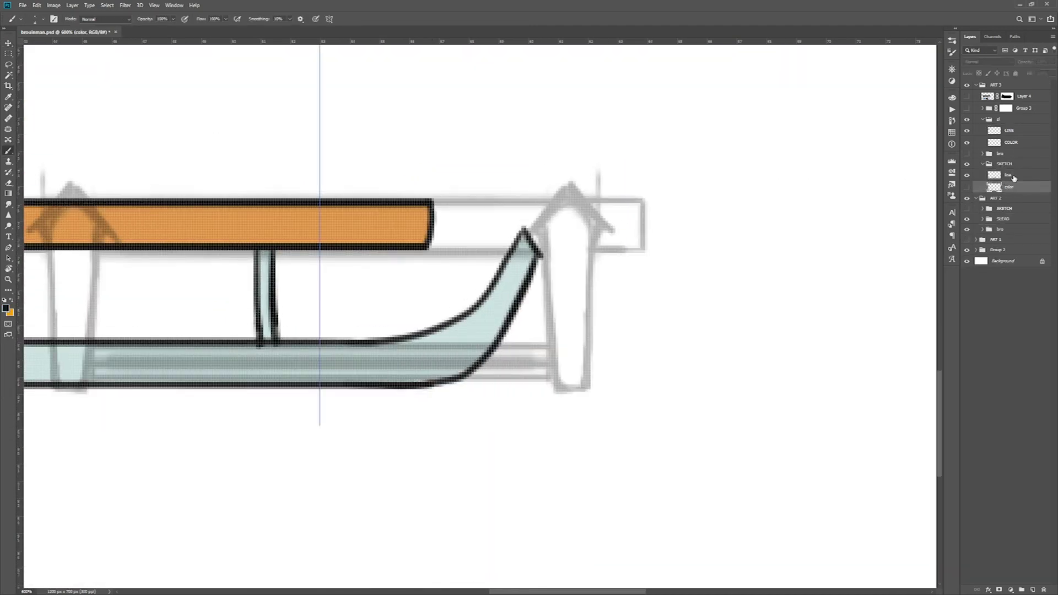
Ink the pointed, tapering front-view sled runner on the LINE layer with mirrored strokes
{"action": "scroll", "coordinate": [619, 290], "scroll_direction": "up", "scroll_amount": 1}
{"action": "left_click", "coordinate": [1009, 130]}
{"action": "left_click_drag", "start_coordinate": [536, 244], "coordinate": [557, 212]}
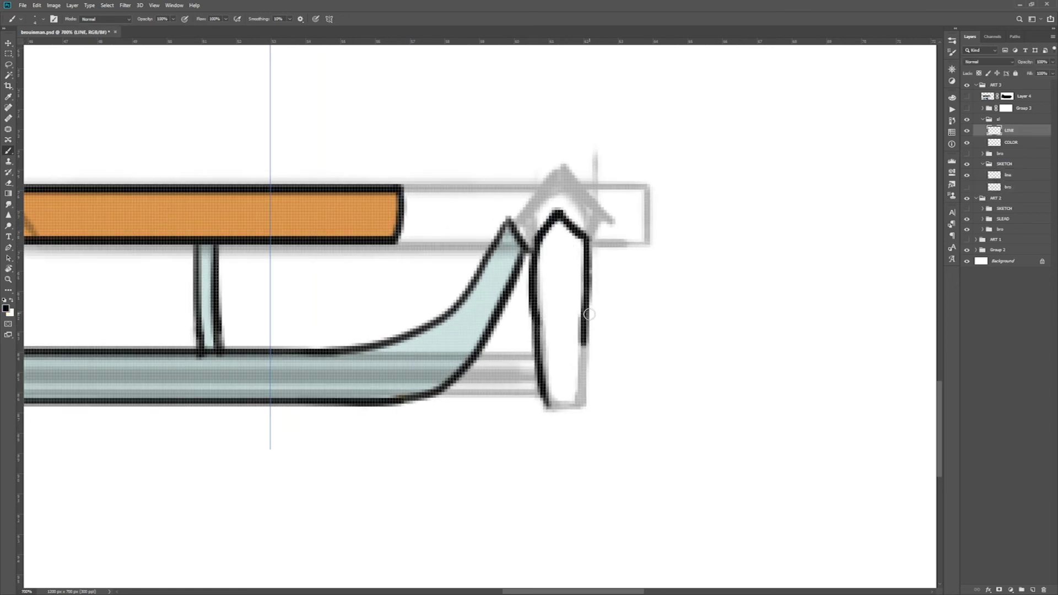
{"action": "left_click_drag", "start_coordinate": [583, 253], "coordinate": [610, 297]}
Ink the sled's straight seat plank with square ends and the thin crossbar between the runners
{"action": "mouse_move", "coordinate": [674, 236]}
{"action": "left_mouse_down"}
{"action": "mouse_move", "coordinate": [861, 219]}
{"action": "mouse_move", "coordinate": [107, 206]}
{"action": "left_mouse_up"}
{"action": "left_click_drag", "start_coordinate": [222, 273], "coordinate": [753, 273]}
{"action": "mouse_move", "coordinate": [760, 411]}
{"action": "left_mouse_down"}
{"action": "mouse_move", "coordinate": [216, 410]}
{"action": "mouse_move", "coordinate": [755, 403]}
{"action": "left_mouse_up"}
{"action": "left_click_drag", "start_coordinate": [755, 404], "coordinate": [583, 502]}
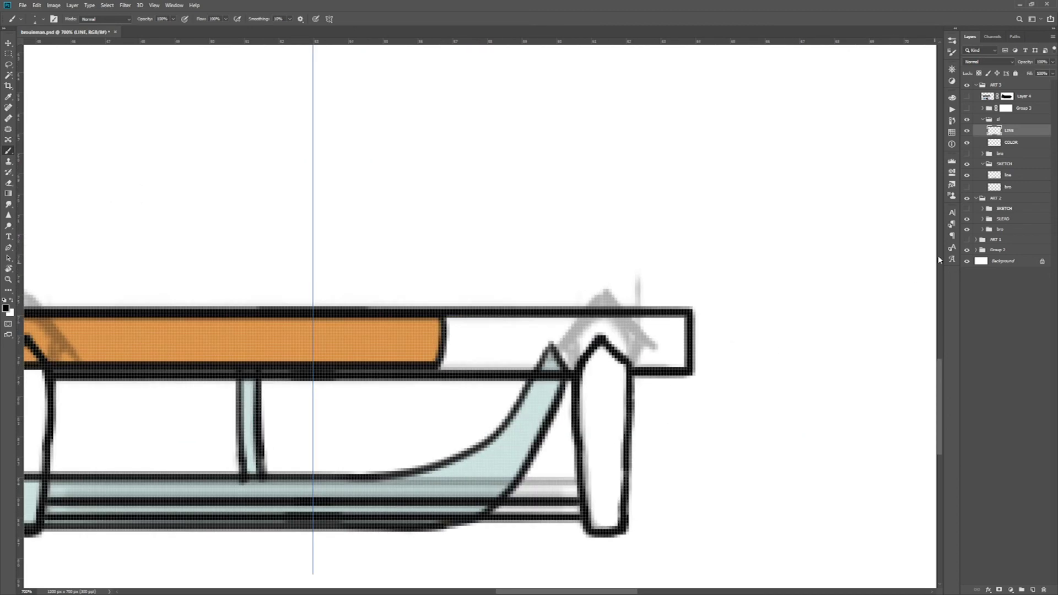
Move the side-view SLEAD group up, clear of the front-view sled
{"action": "left_click", "coordinate": [1004, 219]}
{"action": "key", "text": "v"}
{"action": "scroll", "coordinate": [799, 237], "scroll_direction": "right", "scroll_amount": 5}
Hide the SKETCH group and select the shapes enclosed by the front-view sled's lines for coloring
{"action": "key", "text": "w"}
{"action": "left_click", "coordinate": [967, 164]}
{"action": "left_click", "coordinate": [1009, 130]}
{"action": "left_click", "coordinate": [439, 323]}
{"action": "left_click", "coordinate": [107, 5]}
{"action": "mouse_move", "coordinate": [138, 122]}
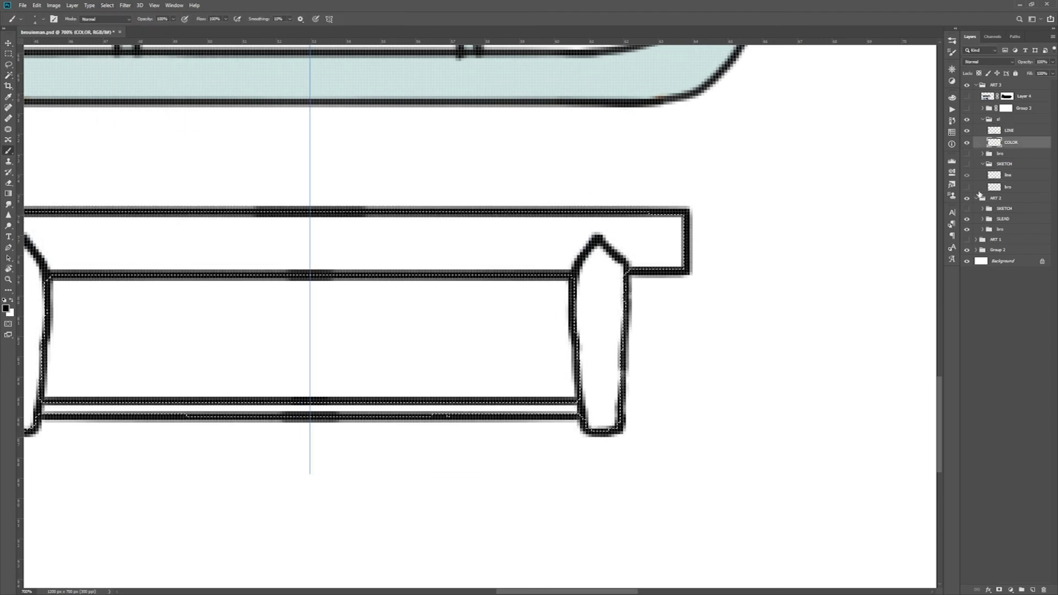
Color the sled's seat plank orange and its runners and crossbar pale blue-green, sampling the side-view sled
{"action": "scroll", "coordinate": [480, 314], "scroll_direction": "up", "scroll_amount": 5}
{"action": "scroll", "coordinate": [479, 314], "scroll_direction": "down", "scroll_amount": 2}
{"action": "left_click_drag", "start_coordinate": [590, 295], "coordinate": [526, 280]}
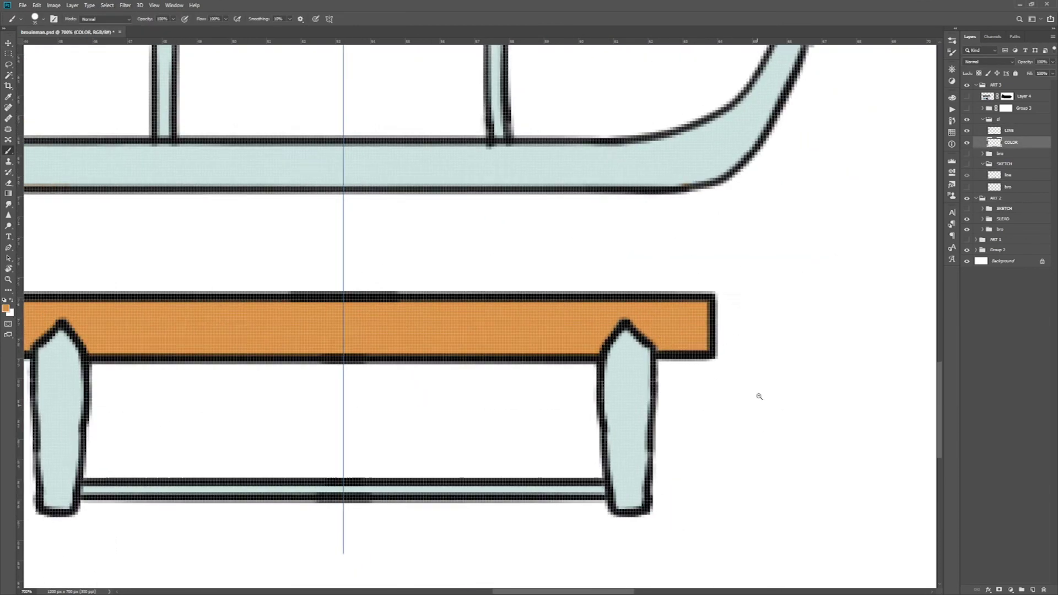
Show the bro group above the sled at 100% view and collapse the sled and ART 3 groups
{"action": "key", "text": "ctrl+1"}
{"action": "left_click", "coordinate": [967, 154]}
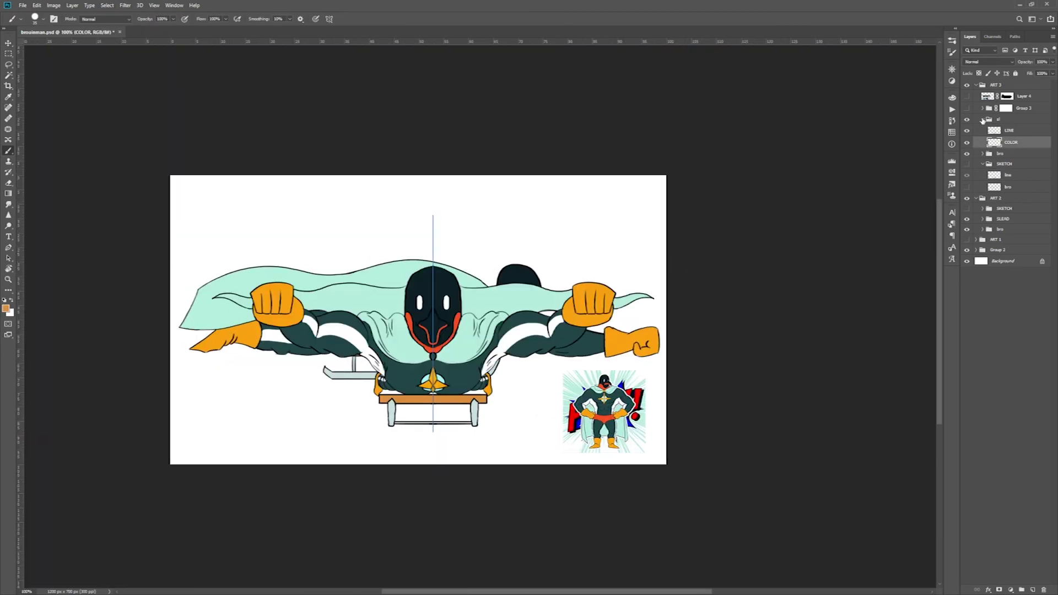
{"action": "left_click", "coordinate": [983, 120]}
{"action": "left_click", "coordinate": [977, 85]}
Hide the ART 3 and ART 2 groups and show ART 1 with its pina group expanded
{"action": "left_click", "coordinate": [967, 85]}
{"action": "left_click", "coordinate": [967, 98]}
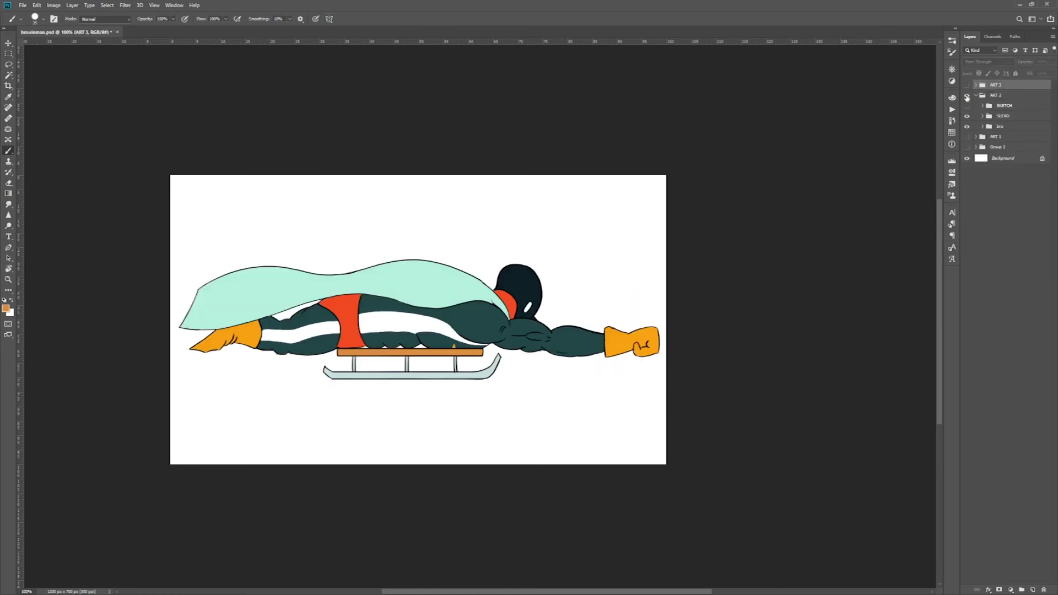
{"action": "left_click", "coordinate": [977, 95]}
{"action": "left_click", "coordinate": [967, 96]}
{"action": "left_click", "coordinate": [966, 106]}
{"action": "left_click", "coordinate": [984, 147]}
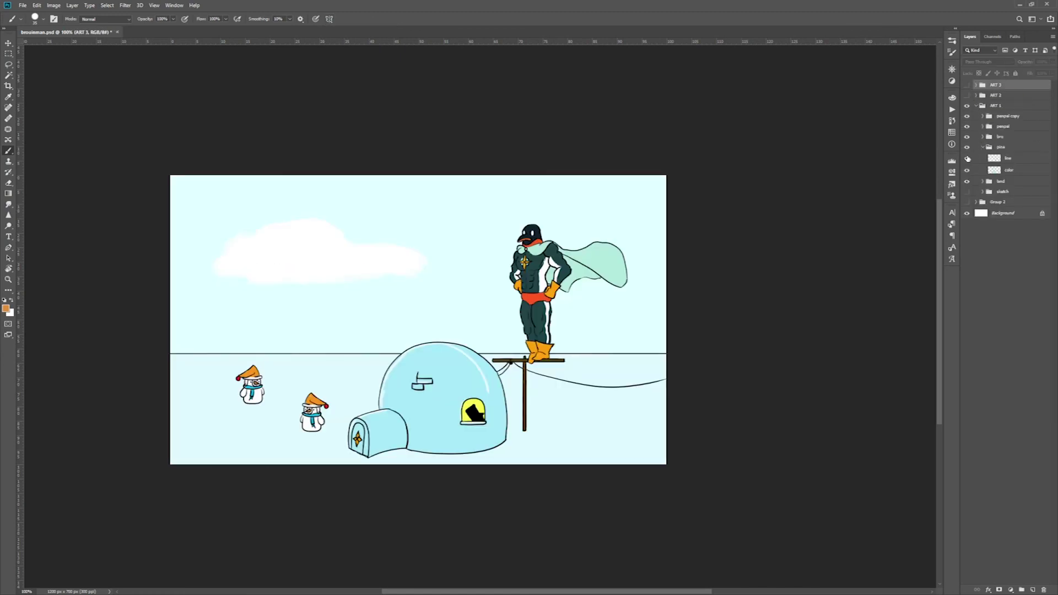
Clear the old black shape from the igloo's yellow window and add a new layer named pina
{"action": "left_click", "coordinate": [1008, 158]}
{"action": "scroll", "coordinate": [469, 418], "scroll_direction": "up", "scroll_amount": 7}
{"action": "left_click_drag", "start_coordinate": [507, 376], "coordinate": [496, 439]}
{"action": "mouse_move", "coordinate": [504, 390]}
{"action": "left_mouse_down"}
{"action": "mouse_move", "coordinate": [539, 437]}
{"action": "mouse_move", "coordinate": [583, 430]}
{"action": "left_mouse_up"}
{"action": "key", "text": "b"}
{"action": "key", "text": "d"}
{"action": "scroll", "coordinate": [562, 455], "scroll_direction": "up", "scroll_amount": 1}
{"action": "type", "text": "pina"}
{"action": "key", "text": "Return"}
Paint a black beaked silhouette in the igloo window on the pina layer and refine its edges
{"action": "scroll", "coordinate": [602, 390], "scroll_direction": "up", "scroll_amount": 1}
{"action": "mouse_move", "coordinate": [366, 482]}
{"action": "left_mouse_down"}
{"action": "mouse_move", "coordinate": [502, 474]}
{"action": "mouse_move", "coordinate": [384, 444]}
{"action": "mouse_move", "coordinate": [552, 320]}
{"action": "mouse_move", "coordinate": [496, 425]}
{"action": "mouse_move", "coordinate": [423, 289]}
{"action": "left_mouse_up"}
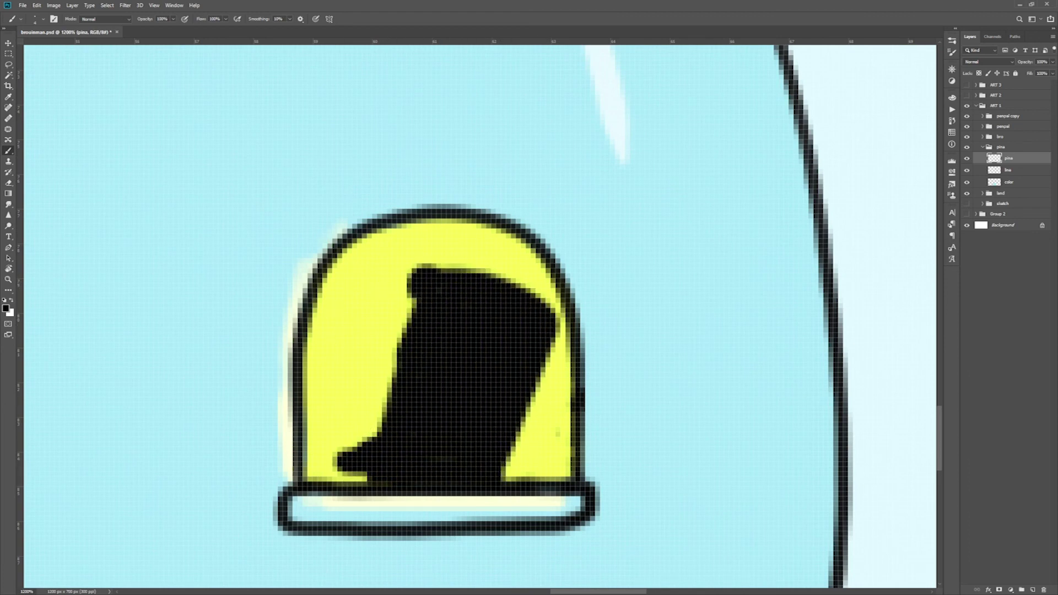
{"action": "scroll", "coordinate": [547, 444], "scroll_direction": "down", "scroll_amount": 1}
{"action": "key", "text": "e"}
{"action": "mouse_move", "coordinate": [482, 416]}
{"action": "left_mouse_down"}
{"action": "mouse_move", "coordinate": [532, 420]}
{"action": "mouse_move", "coordinate": [490, 469]}
{"action": "mouse_move", "coordinate": [367, 463]}
{"action": "left_mouse_up"}
{"action": "scroll", "coordinate": [490, 469], "scroll_direction": "up", "scroll_amount": 2}
{"action": "key", "text": "b"}
{"action": "left_click_drag", "start_coordinate": [593, 353], "coordinate": [562, 425]}
{"action": "scroll", "coordinate": [562, 424], "scroll_direction": "down", "scroll_amount": 11}
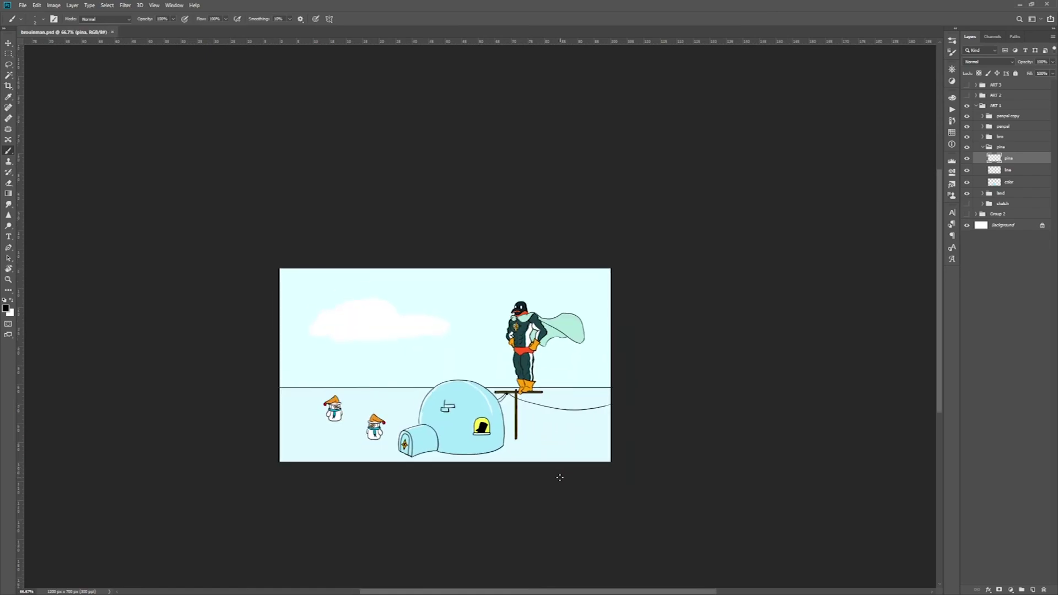